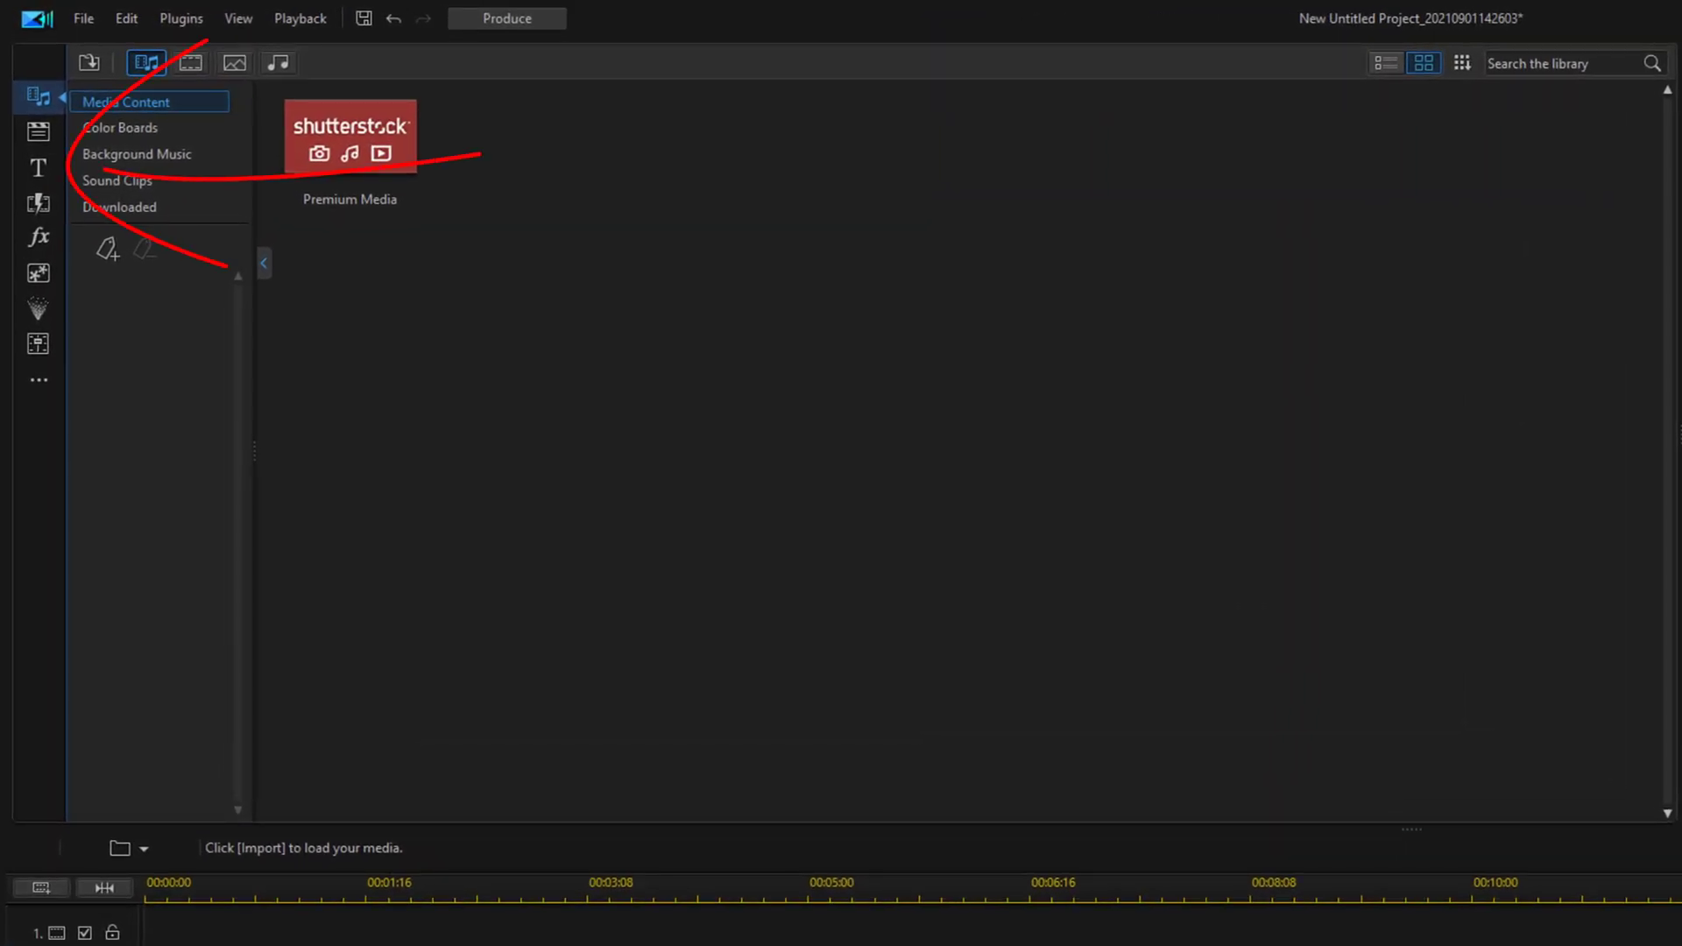
# - Place the Default title at 00:00 on track 1 and stretch it to 00:15:00
pyautogui.click(35, 168)
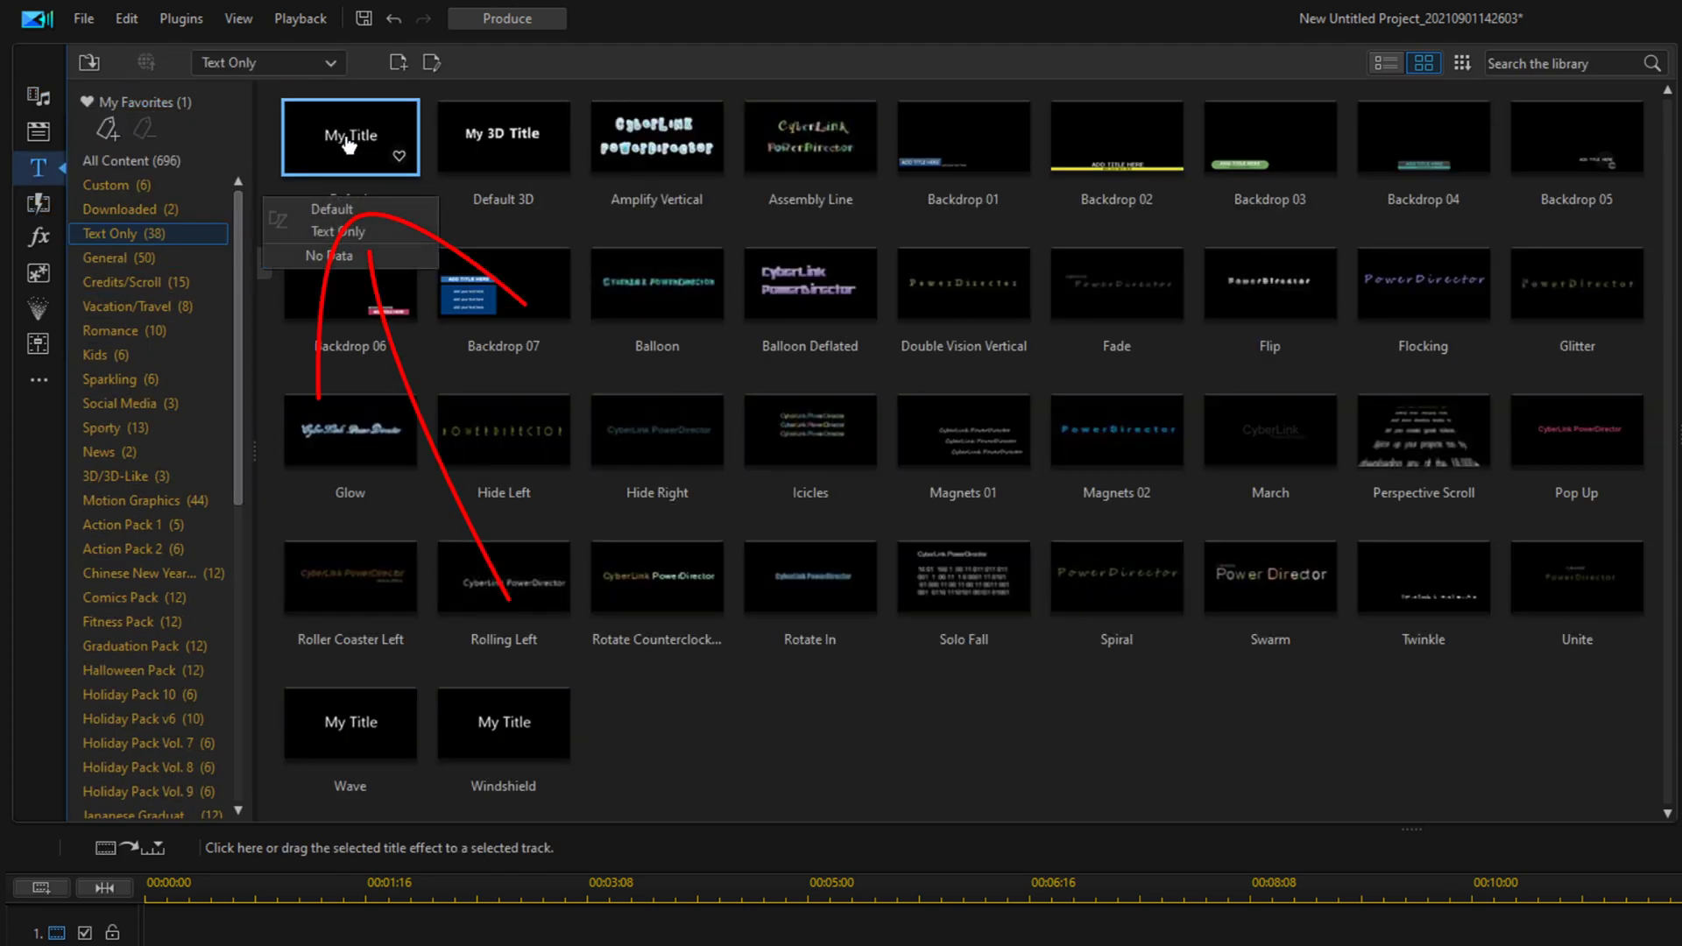
pyautogui.moveTo(349, 145); pyautogui.dragTo(170, 945)
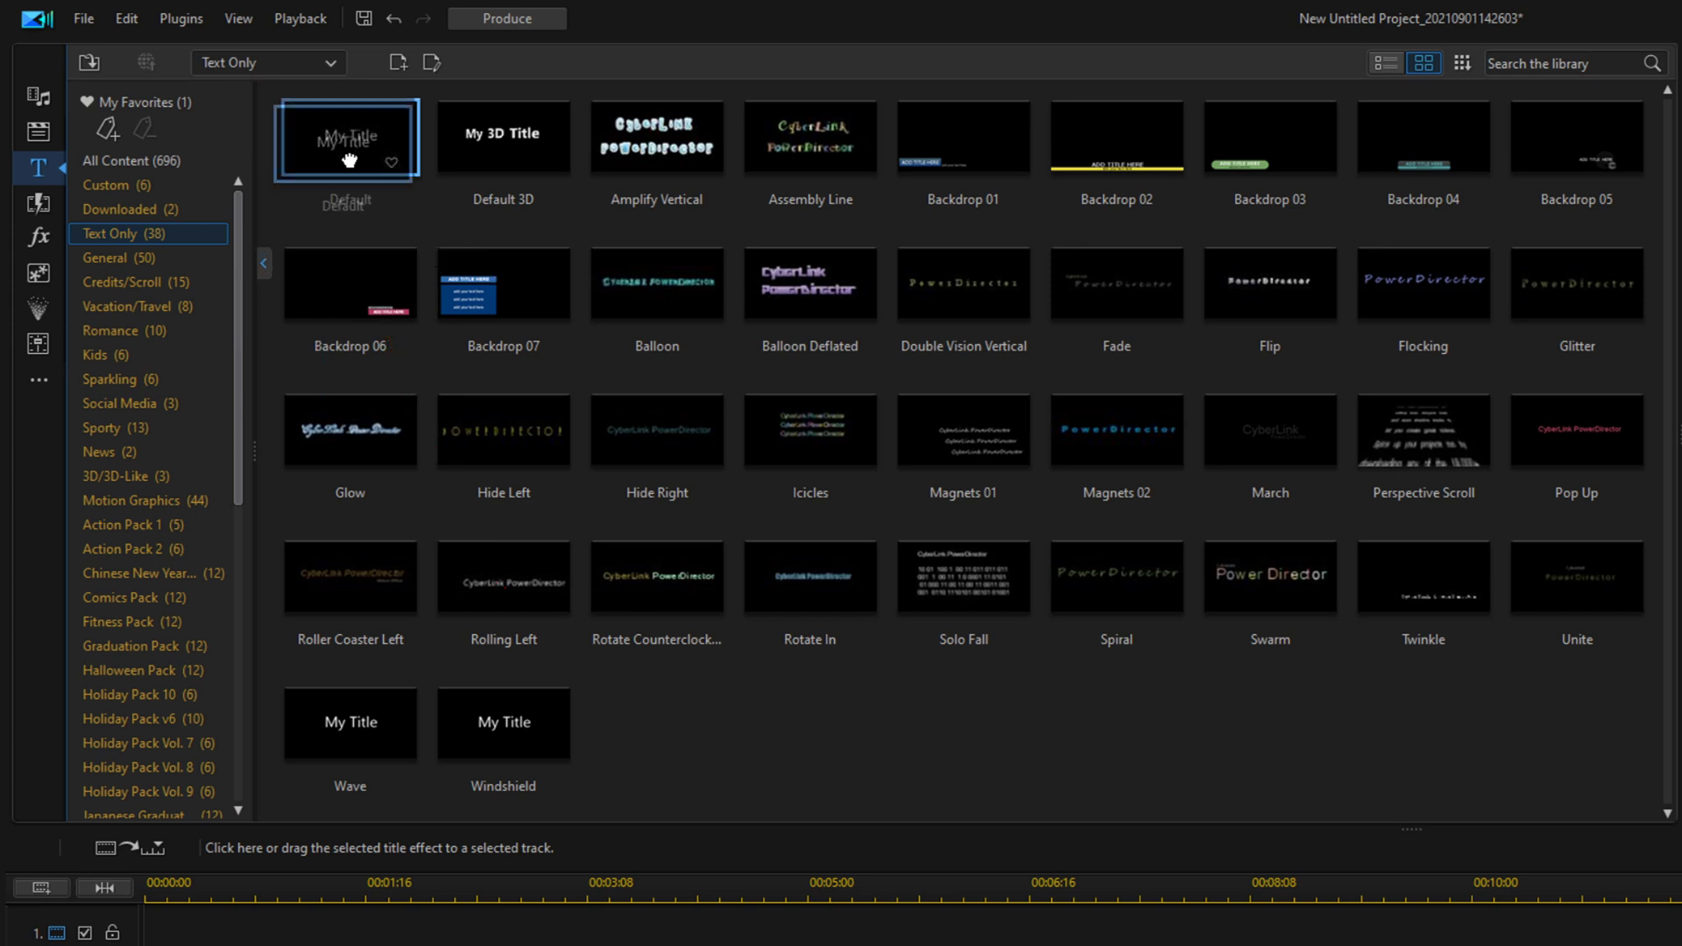
pyautogui.moveTo(130, 488); pyautogui.dragTo(116, 487)
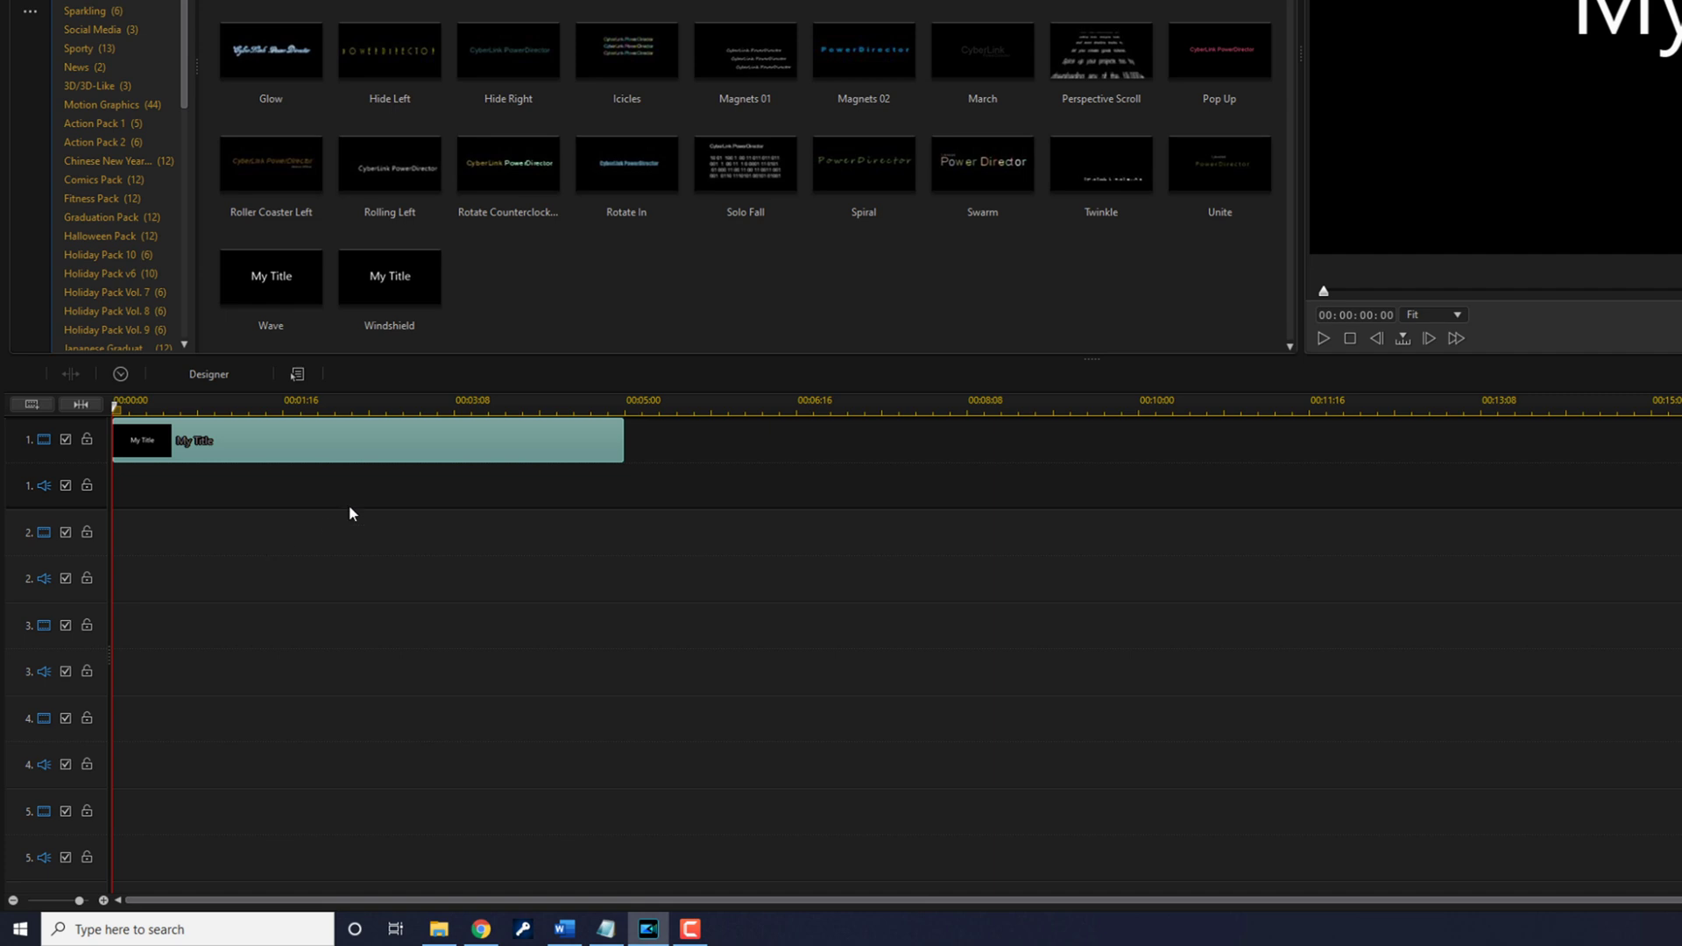
pyautogui.click(627, 449)
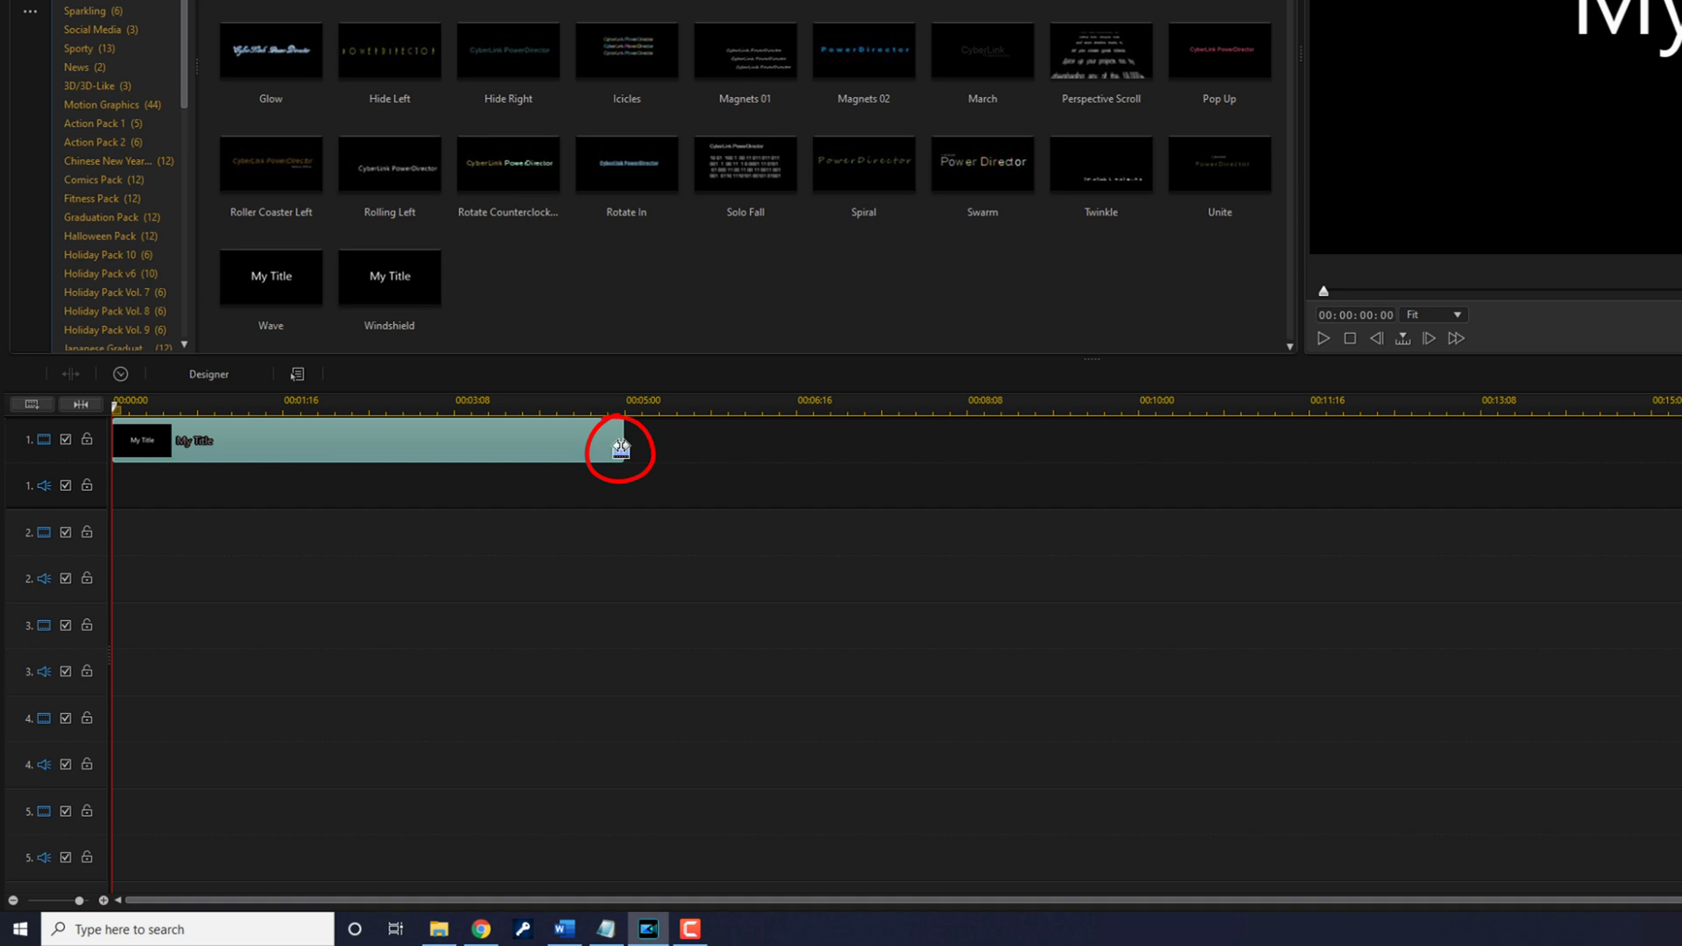
pyautogui.moveTo(621, 450)
pyautogui.mouseDown()
pyautogui.moveTo(1670, 456)
pyautogui.moveTo(1653, 455)
pyautogui.mouseUp()
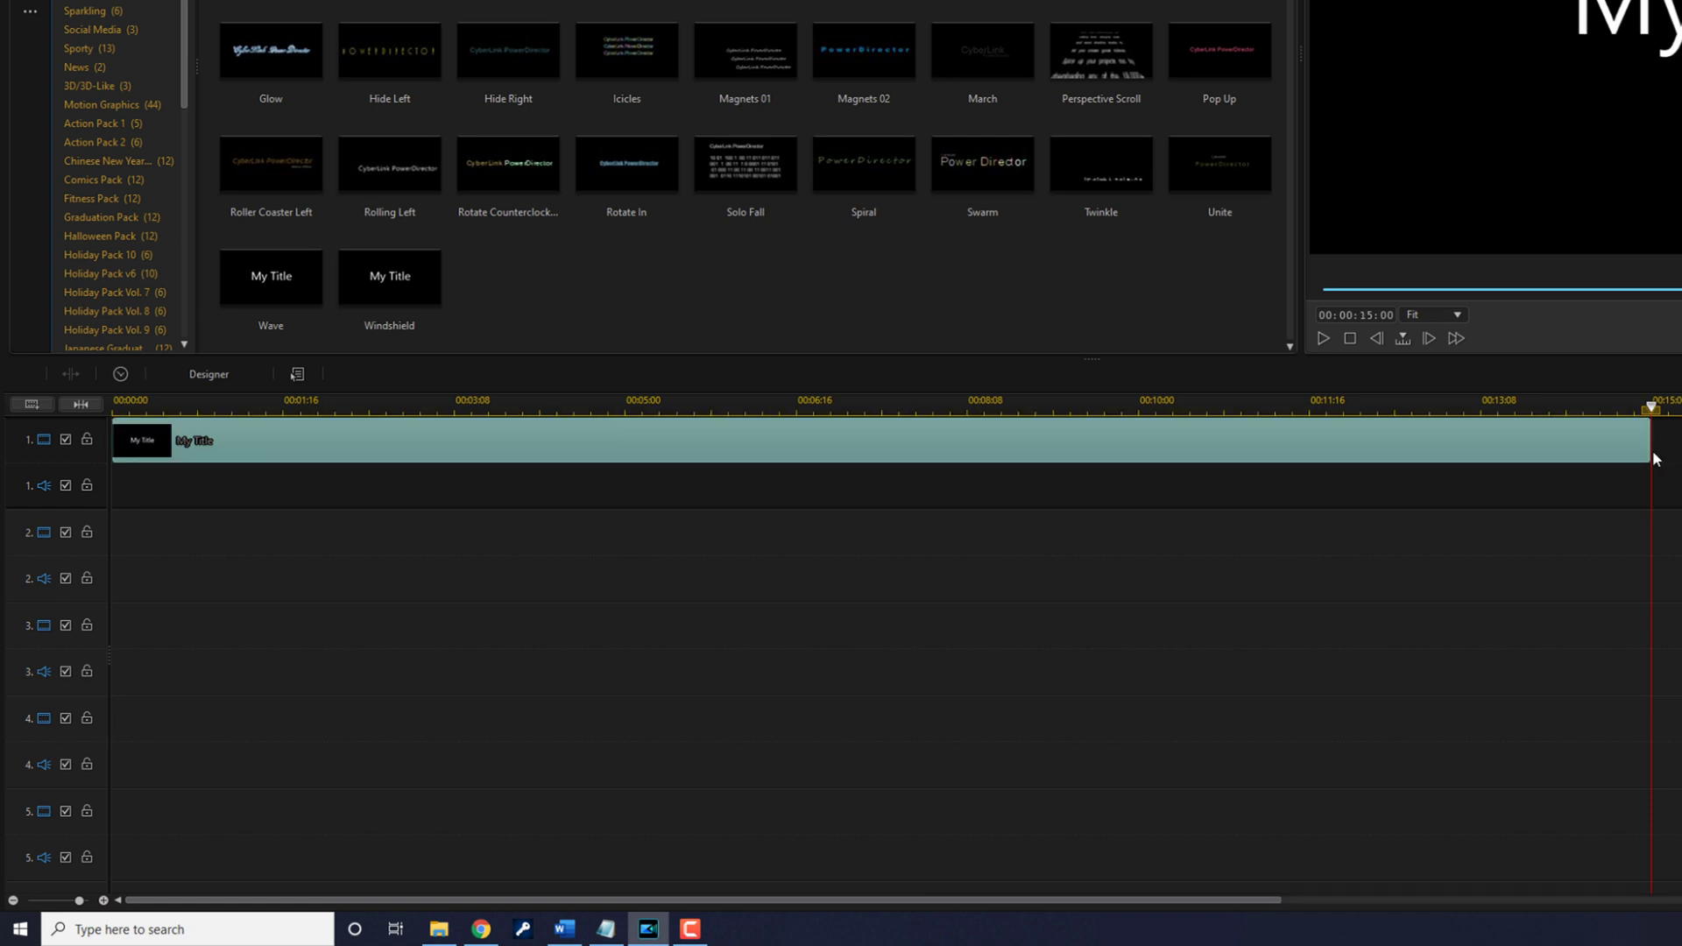
# - Set the title's font colour to RGB 21, 170, 170 (teal 15AAAA)
pyautogui.doubleClick(1087, 447)
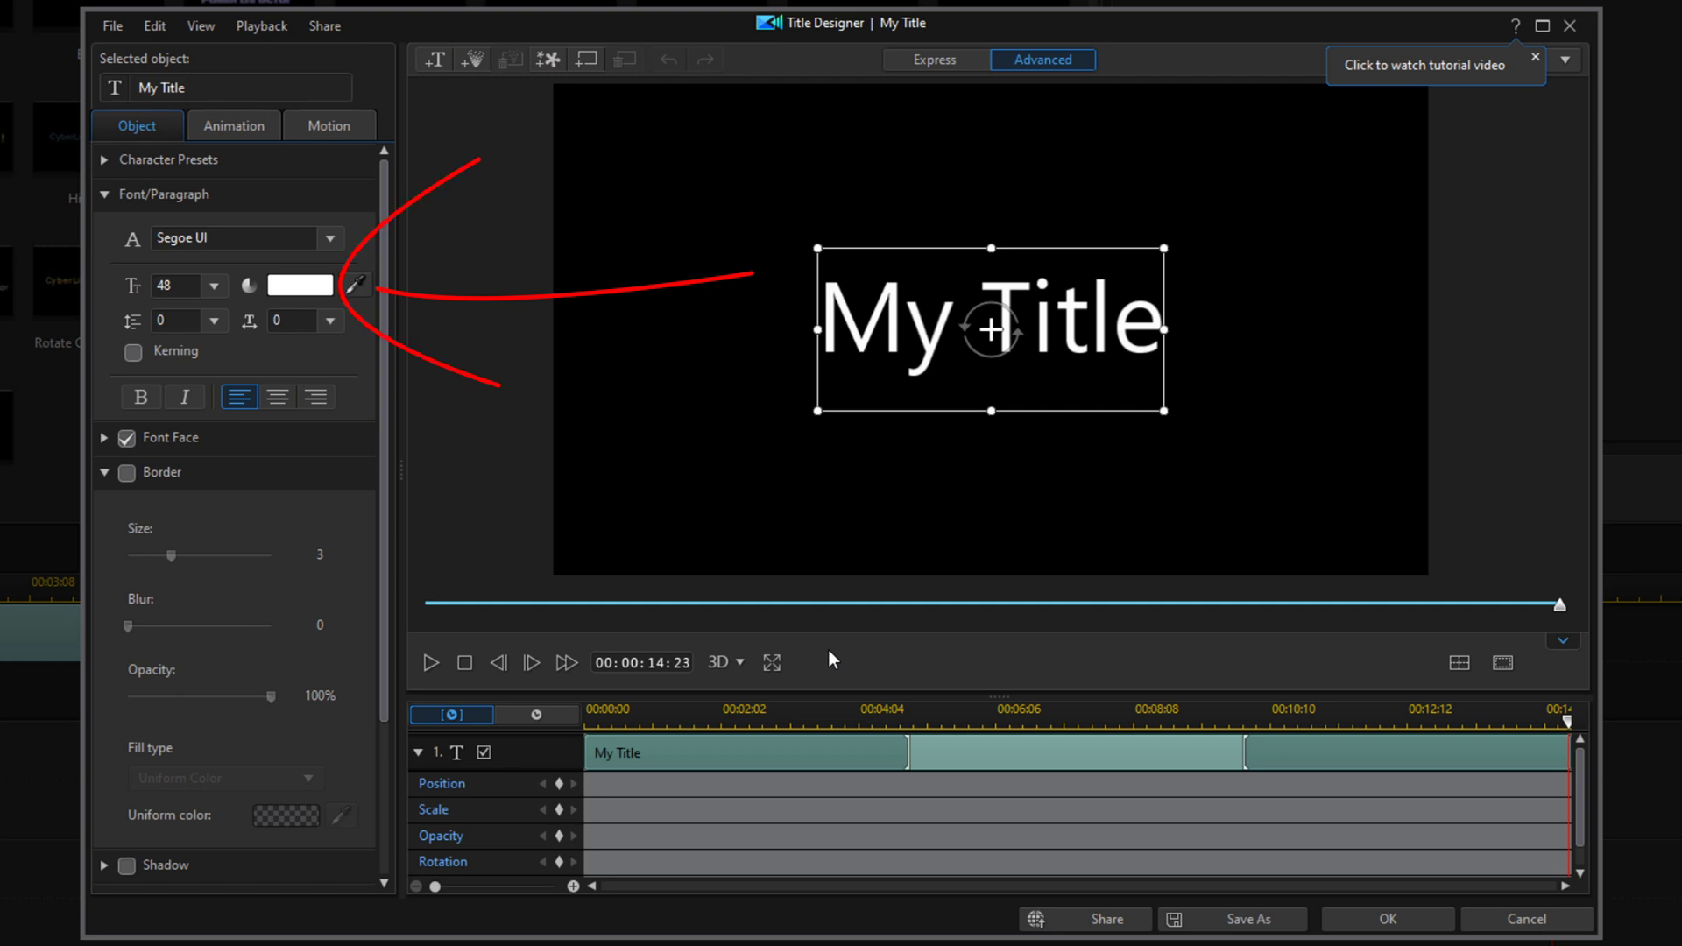
pyautogui.click(286, 287)
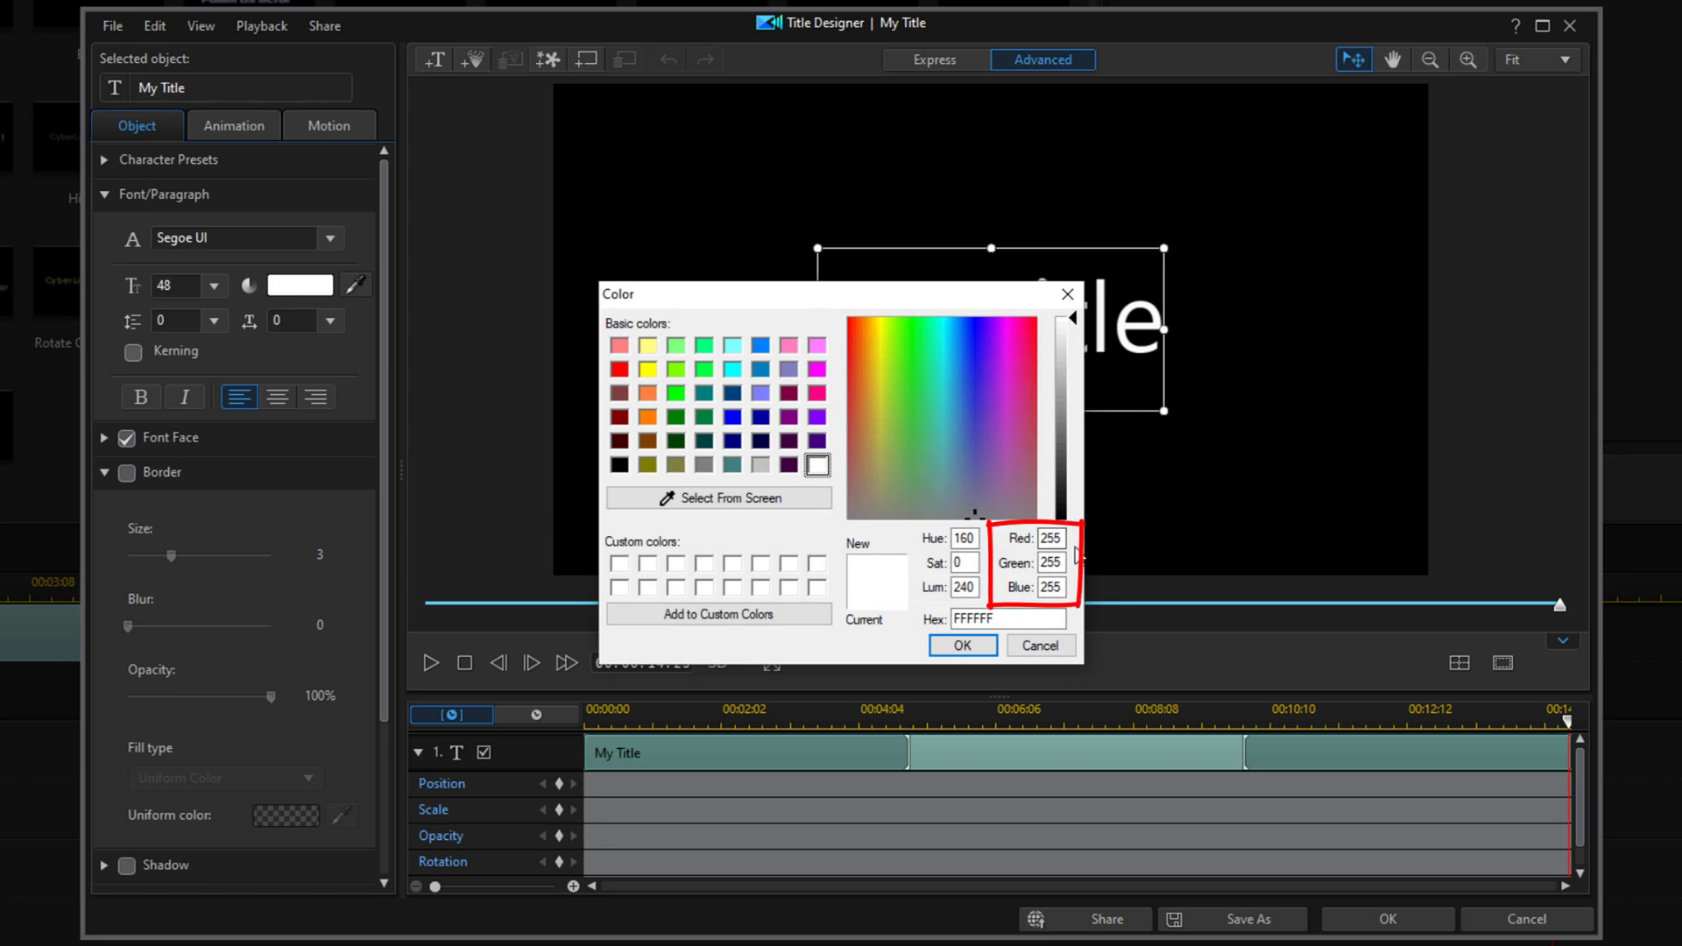
pyautogui.click(1061, 538)
pyautogui.doubleClick(1062, 538)
pyautogui.write('21')
pyautogui.press('Tab')
pyautogui.write('170')
pyautogui.press('Tab')
pyautogui.write('170')
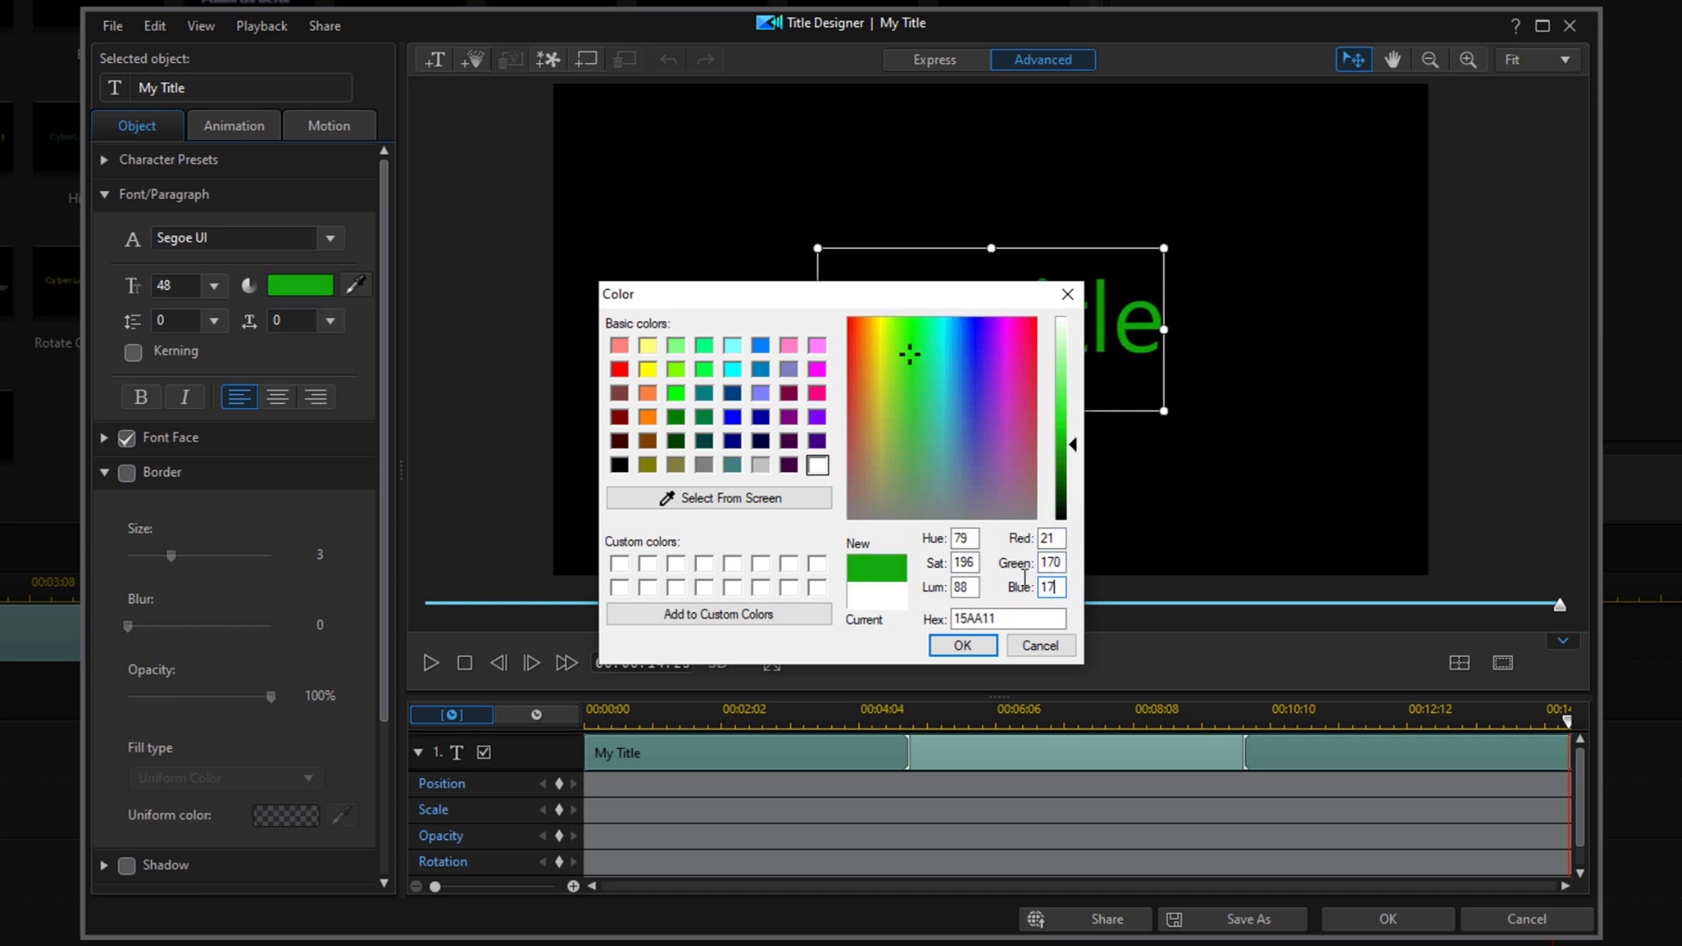
pyautogui.click(963, 647)
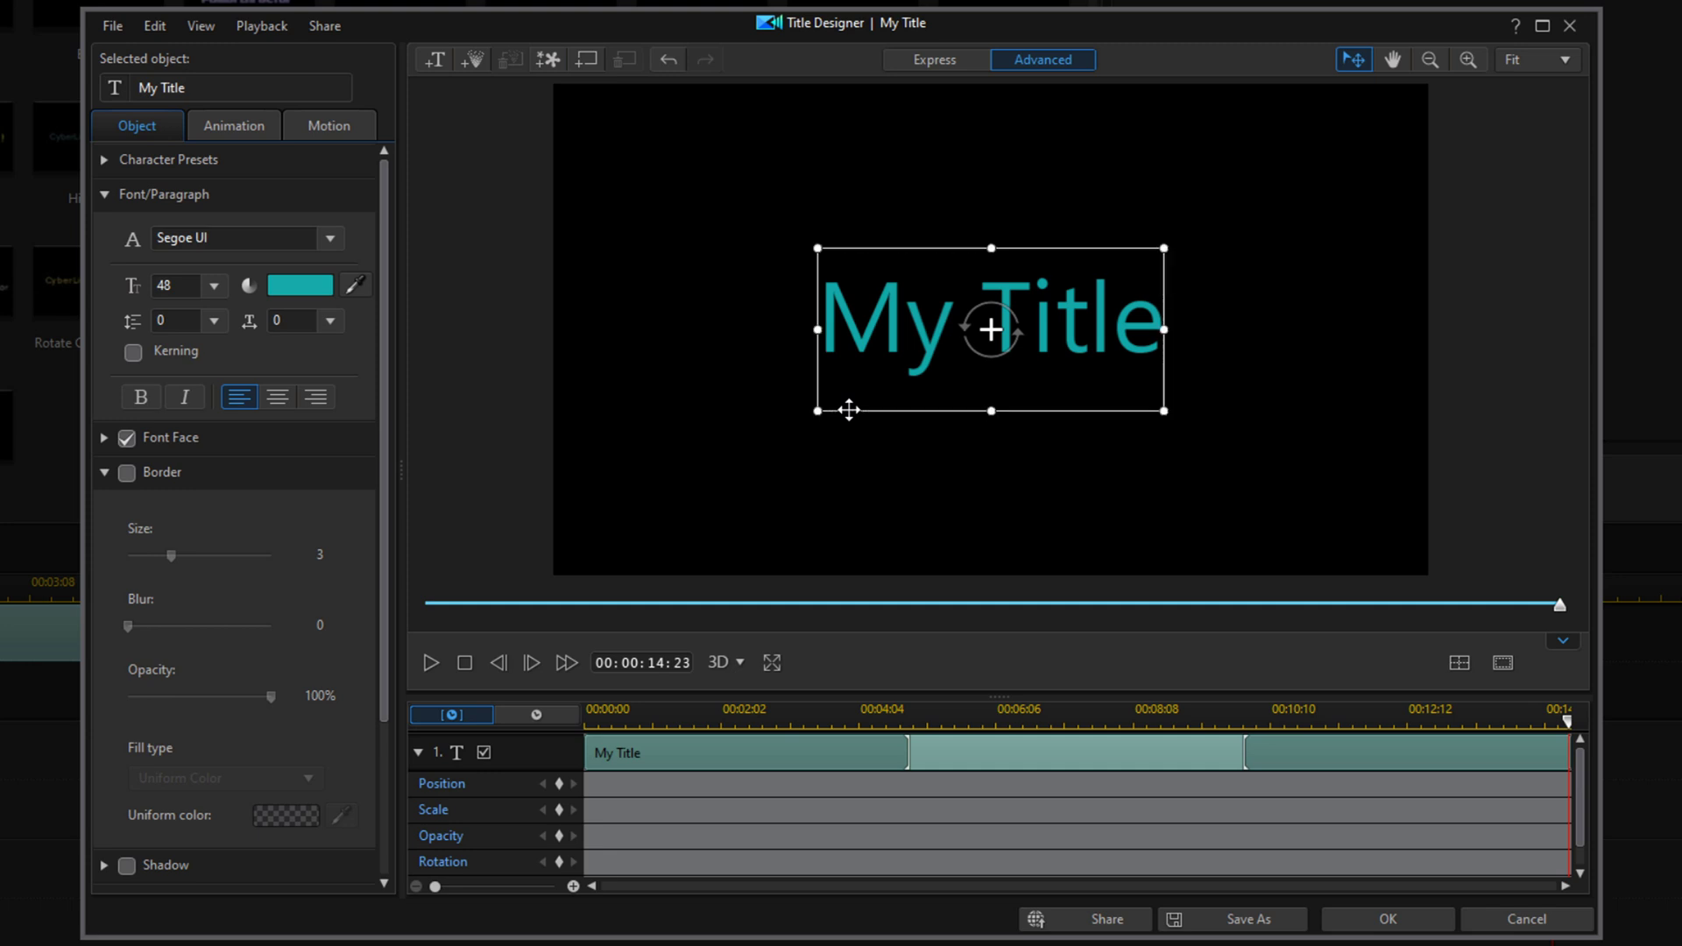
# - Nudge the teal title box left with the arrow keys, then enter text editing
pyautogui.press('Left')
pyautogui.press('Left')
pyautogui.press('Left')
pyautogui.press('Left')
pyautogui.press('Left')
pyautogui.press('Left')
pyautogui.press('Left')
pyautogui.press('Left')
pyautogui.press('Left')
pyautogui.press('Left')
pyautogui.press('Left')
pyautogui.press('Left')
pyautogui.press('Left')
pyautogui.press('Left')
pyautogui.press('Left')
pyautogui.press('Left')
pyautogui.press('Left')
pyautogui.press('Left')
pyautogui.press('Left')
pyautogui.press('Left')
pyautogui.press('Left')
pyautogui.press('Left')
pyautogui.press('Left')
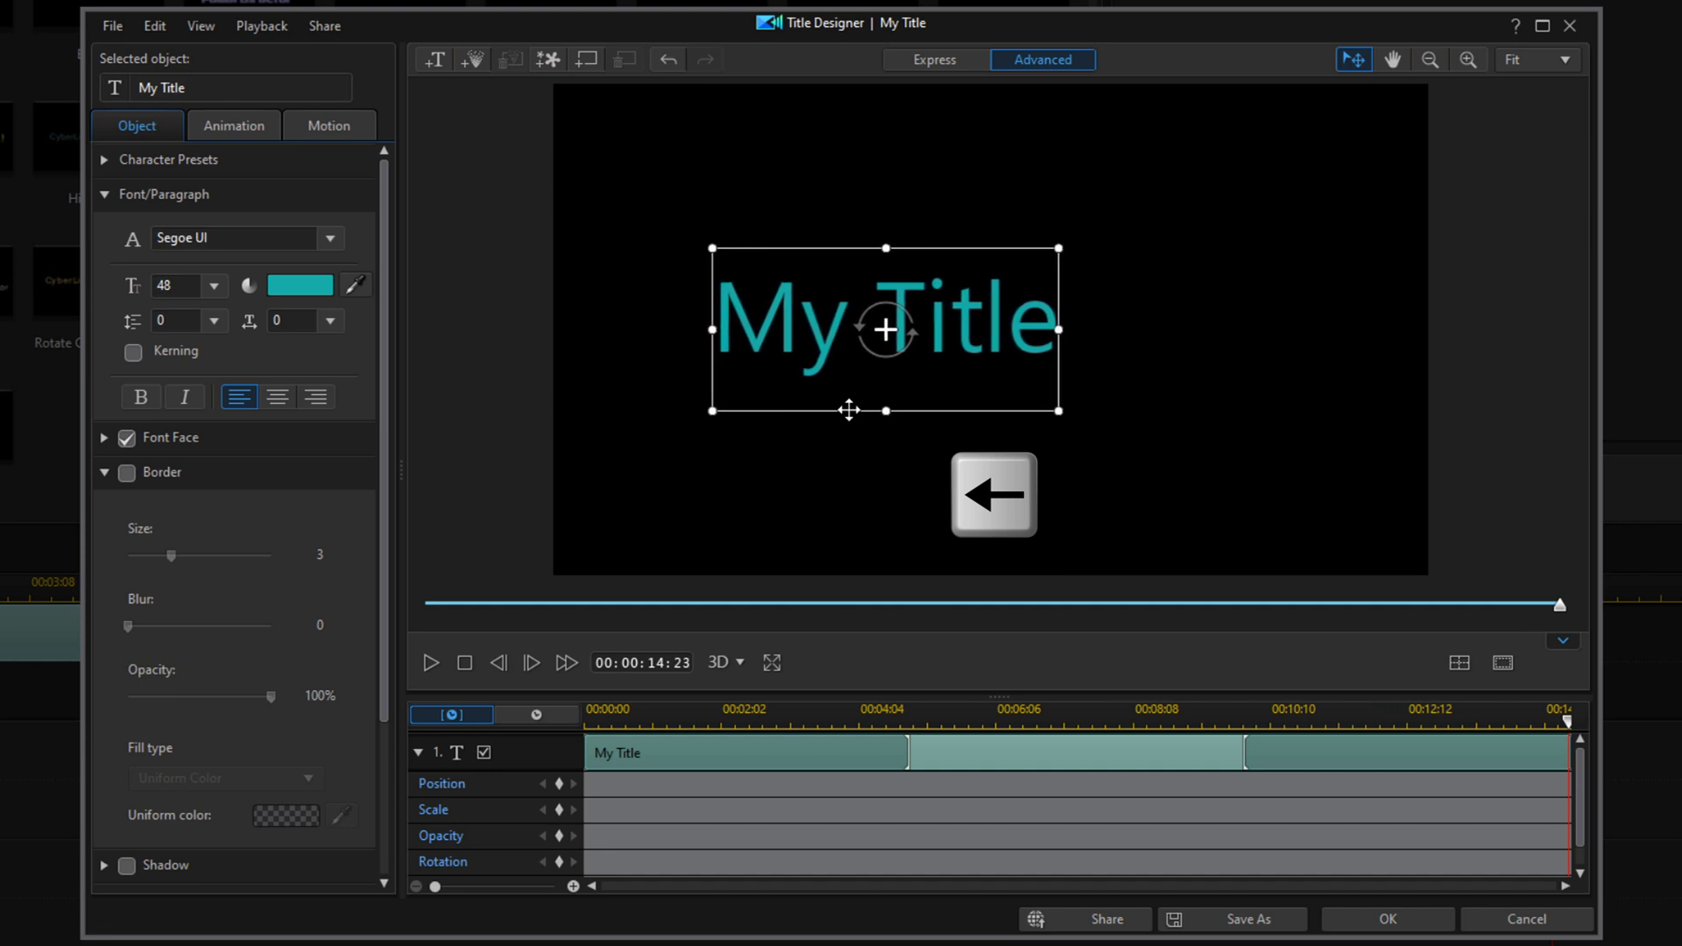
pyautogui.press('Left')
pyautogui.press('Left')
pyautogui.press('Left')
pyautogui.press('Left')
pyautogui.press('Left')
pyautogui.press('Left')
pyautogui.press('Left')
pyautogui.press('Left')
pyautogui.press('Left')
pyautogui.press('Left')
pyautogui.press('Left')
pyautogui.press('Left')
pyautogui.press('Left')
pyautogui.press('Left')
pyautogui.press('Left')
pyautogui.press('Left')
pyautogui.press('Left')
pyautogui.press('Left')
pyautogui.press('Left')
pyautogui.press('Left')
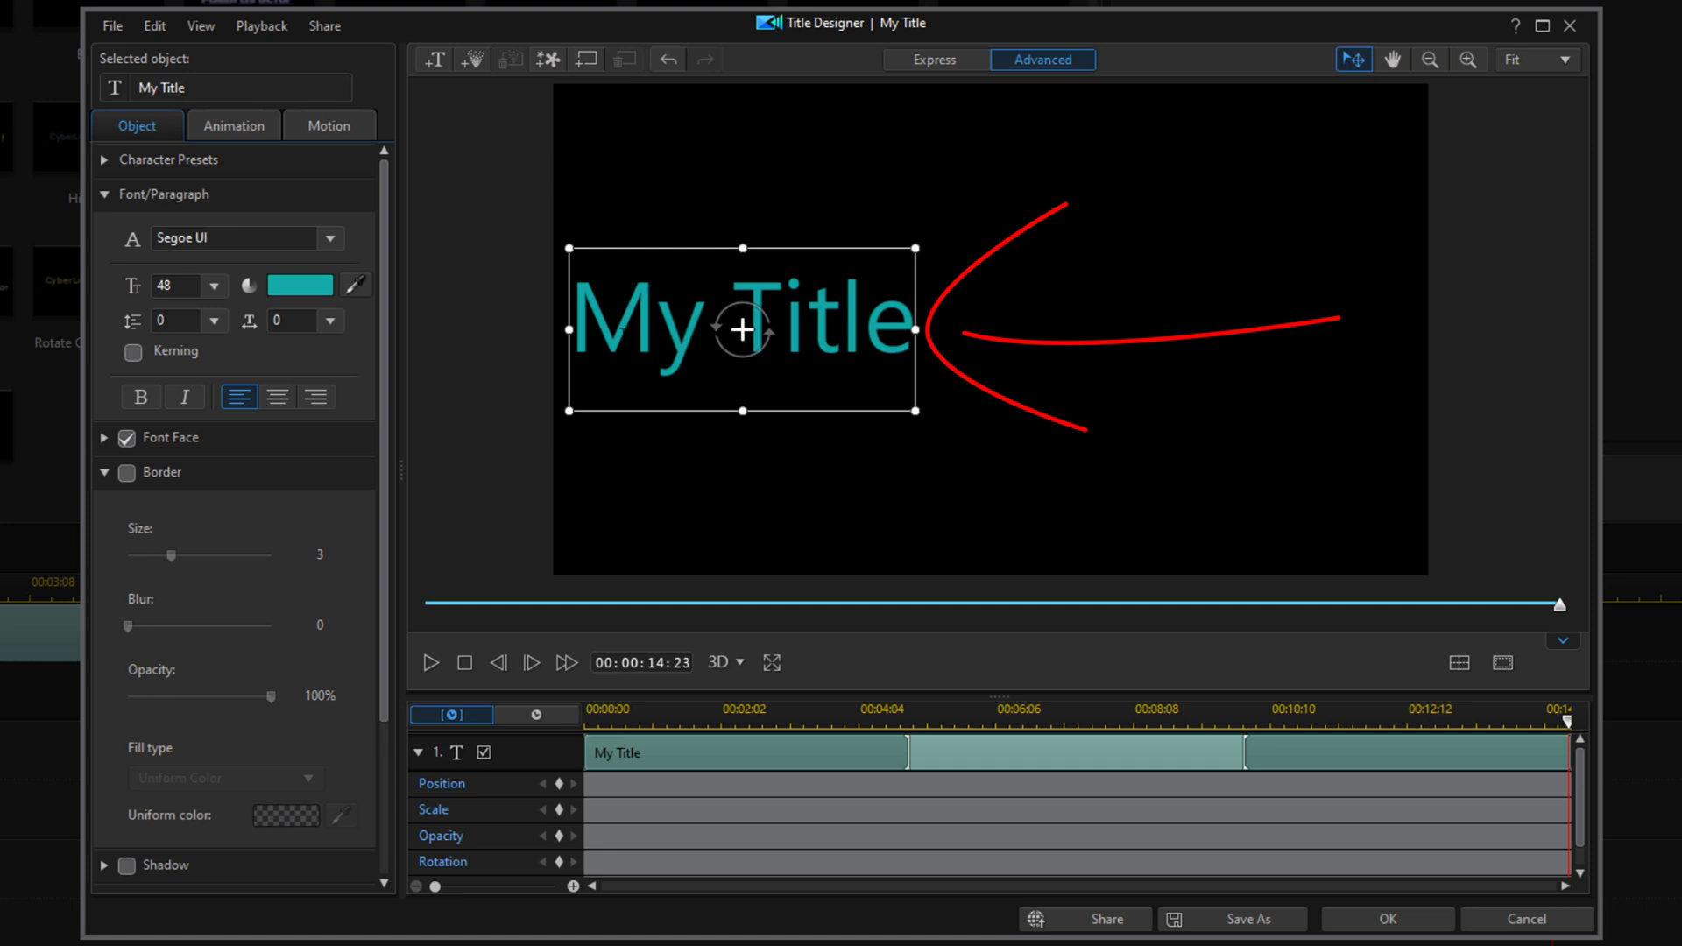
pyautogui.doubleClick(624, 336)
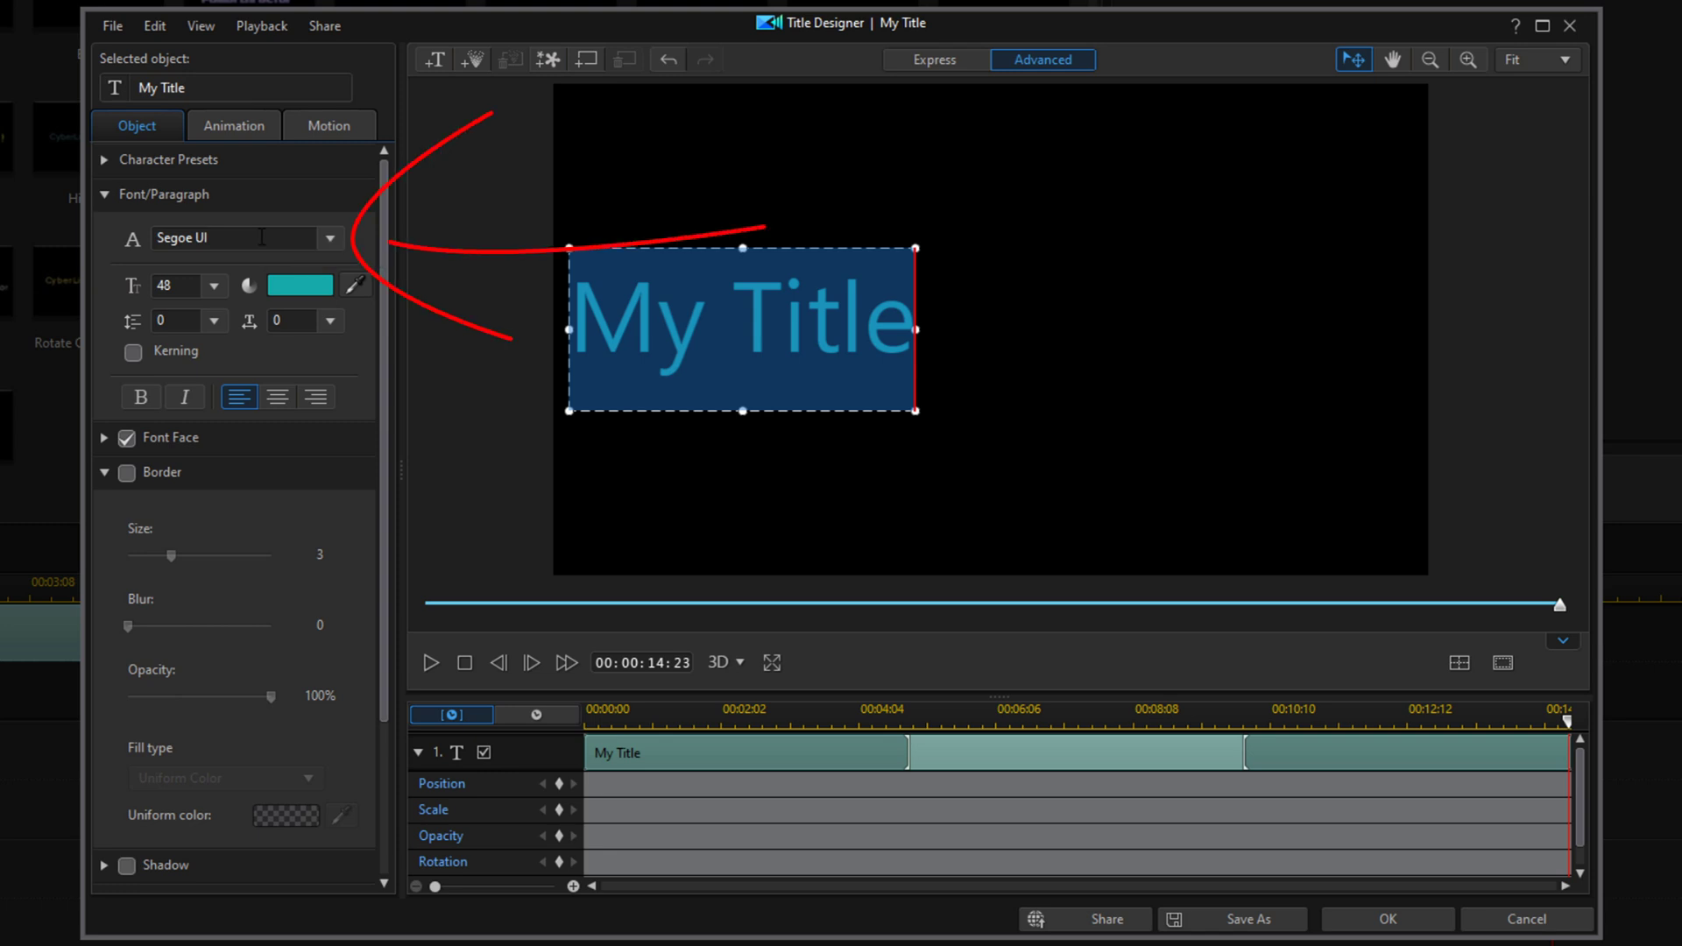
# - Switch the font to Calculator, replace the text with a single underscore, and apply
pyautogui.click(261, 238)
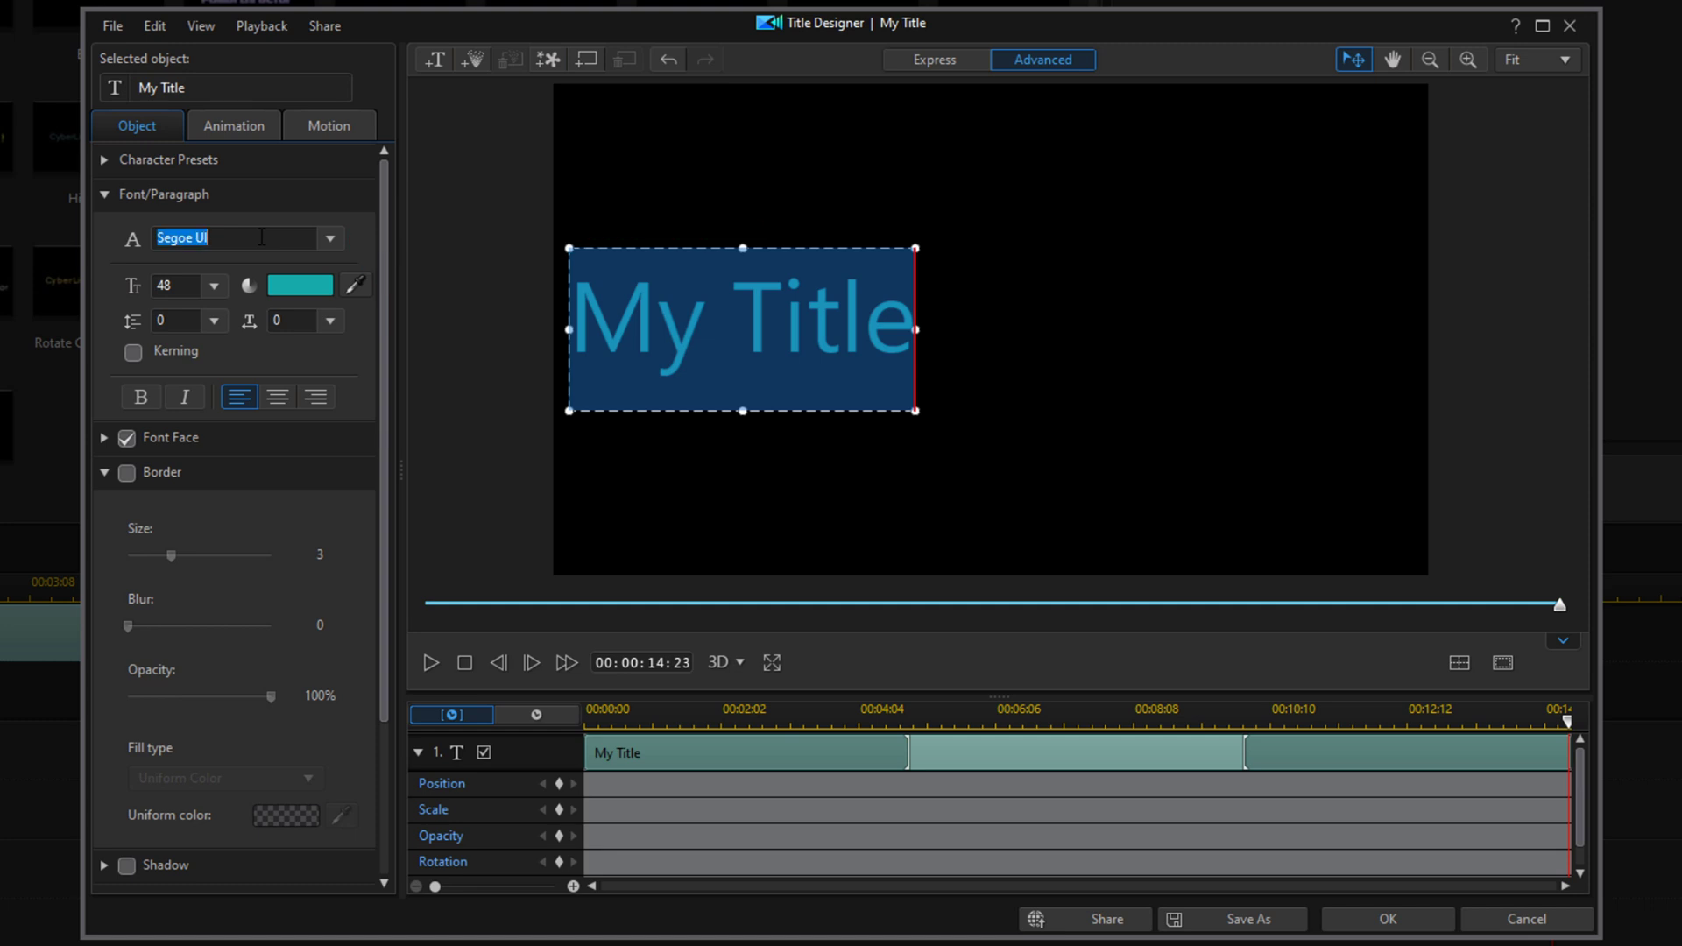
pyautogui.write('Cal')
pyautogui.press('Return')
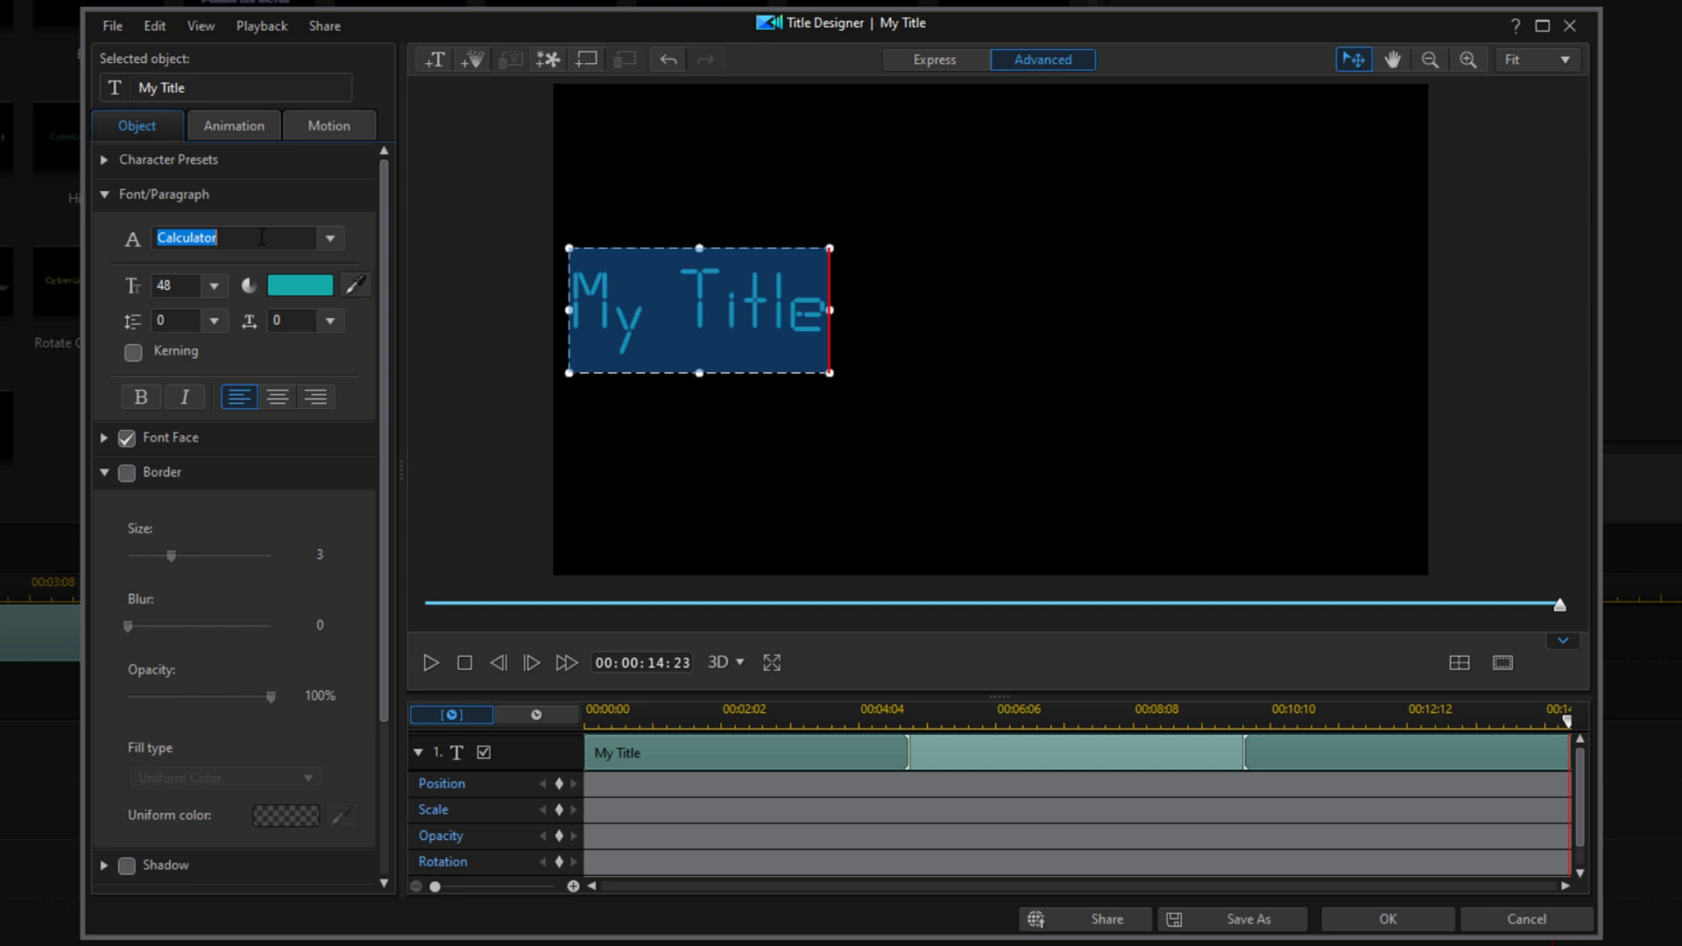
pyautogui.write('_')
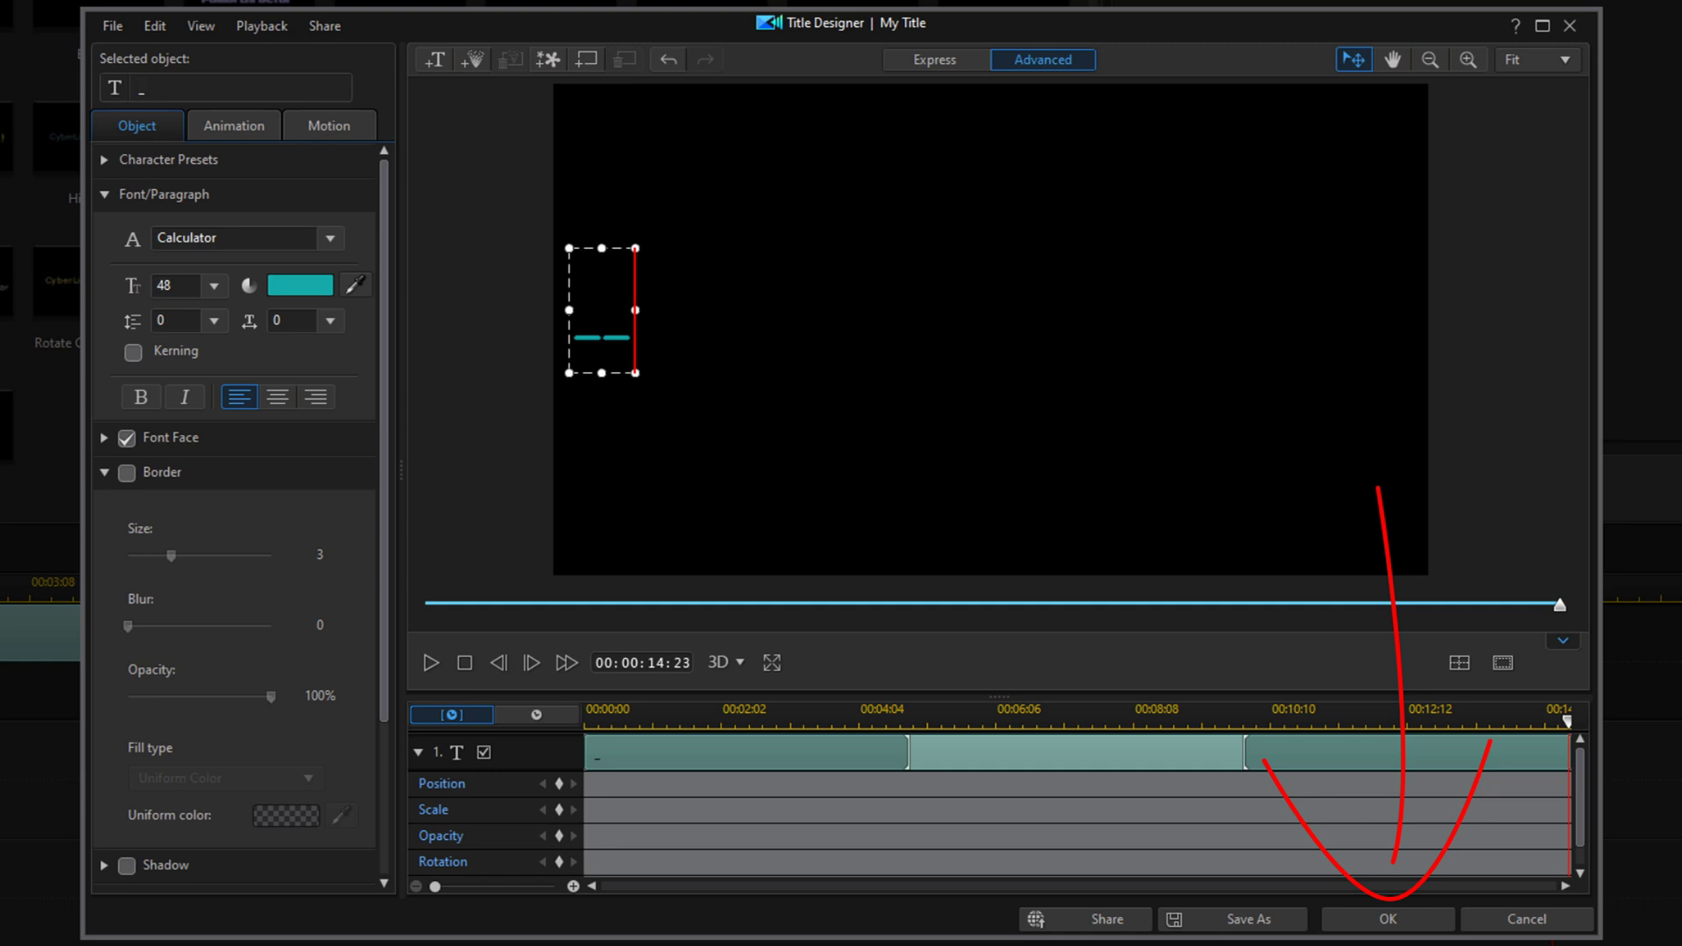
pyautogui.click(1387, 921)
# - Split the title into two 5-frame clips ending at 00:00:00:10 and delete the long remainder
pyautogui.press('Home')
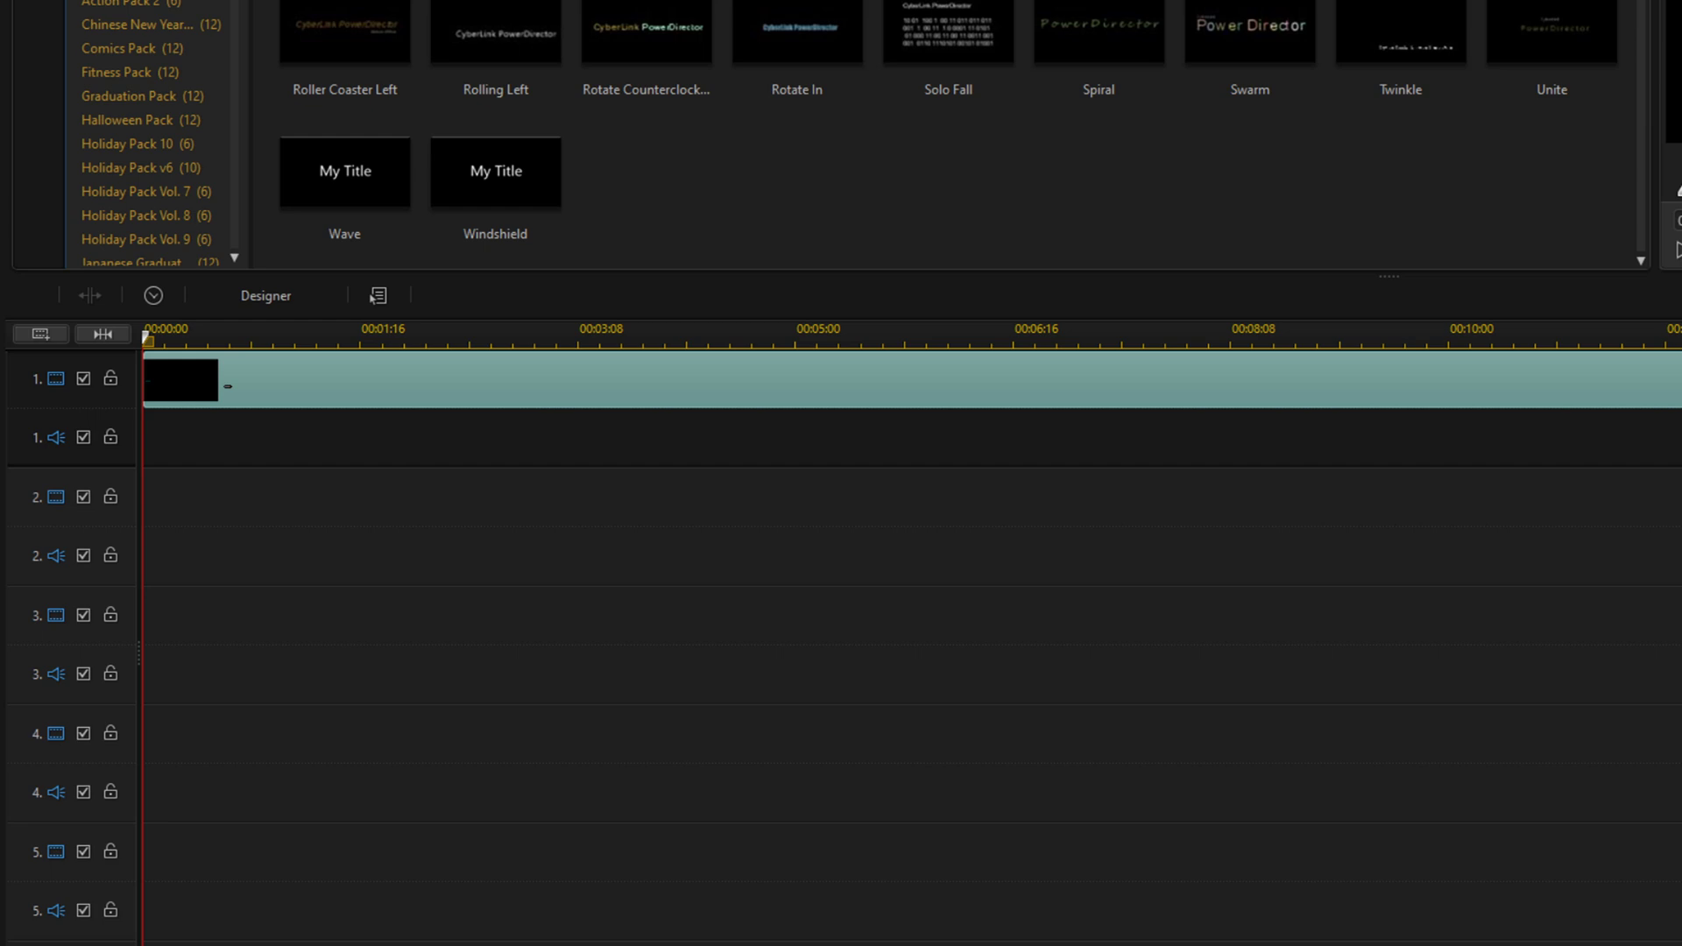
pyautogui.press('.')
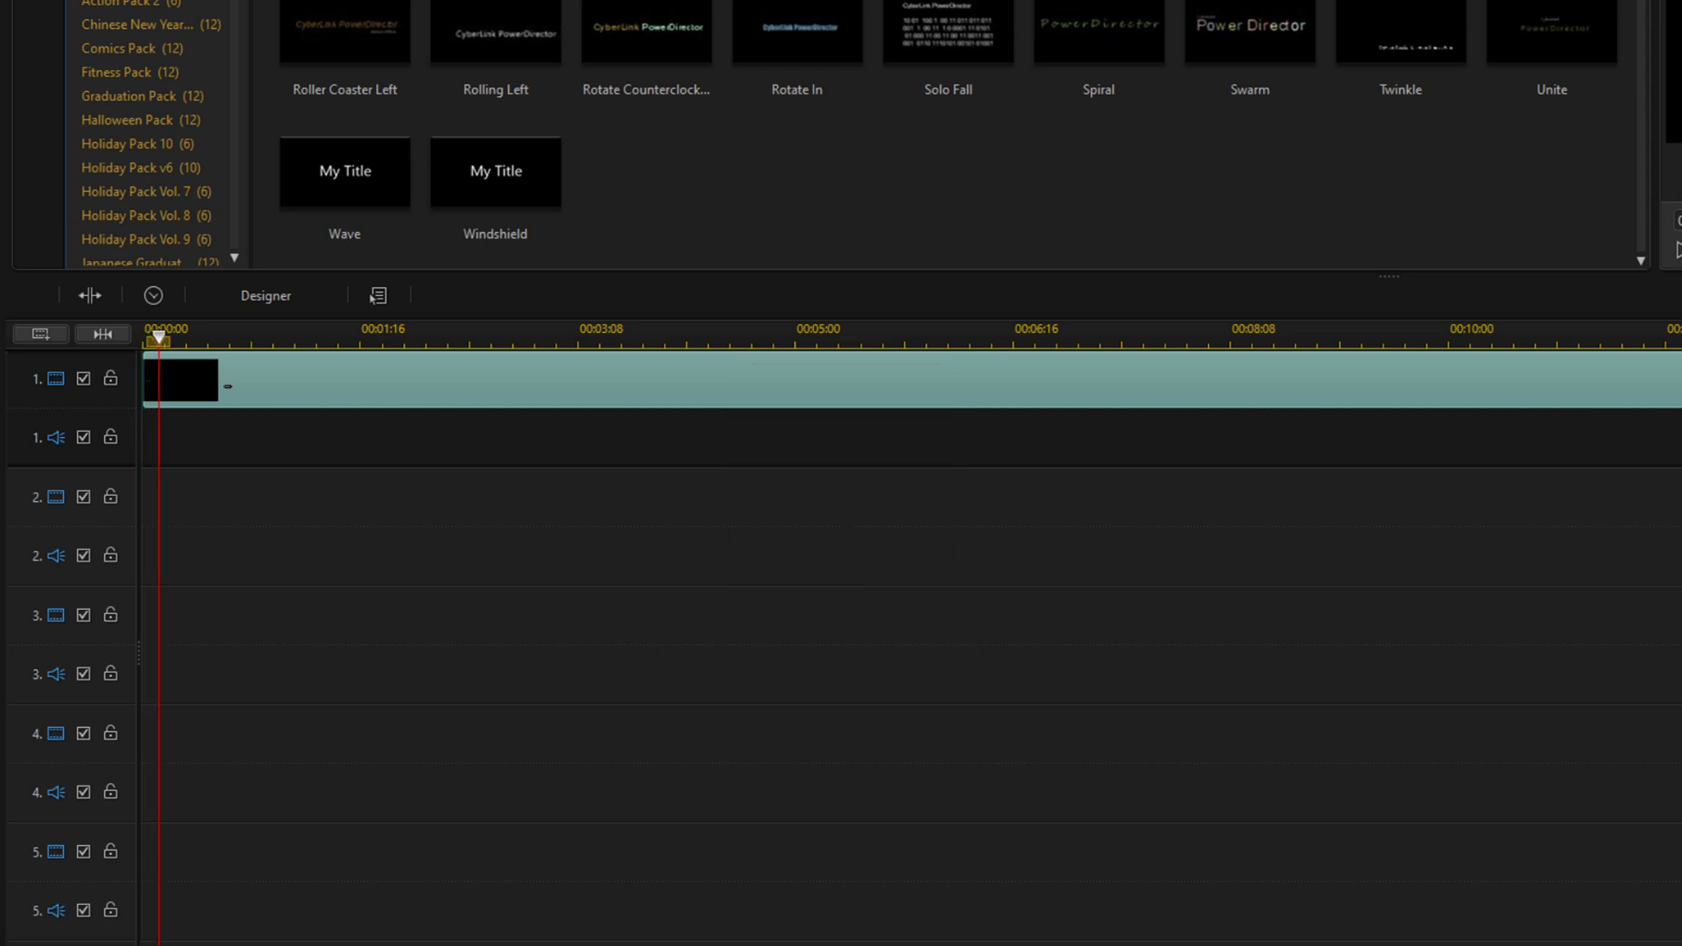
pyautogui.hotkey('ctrl', 't')
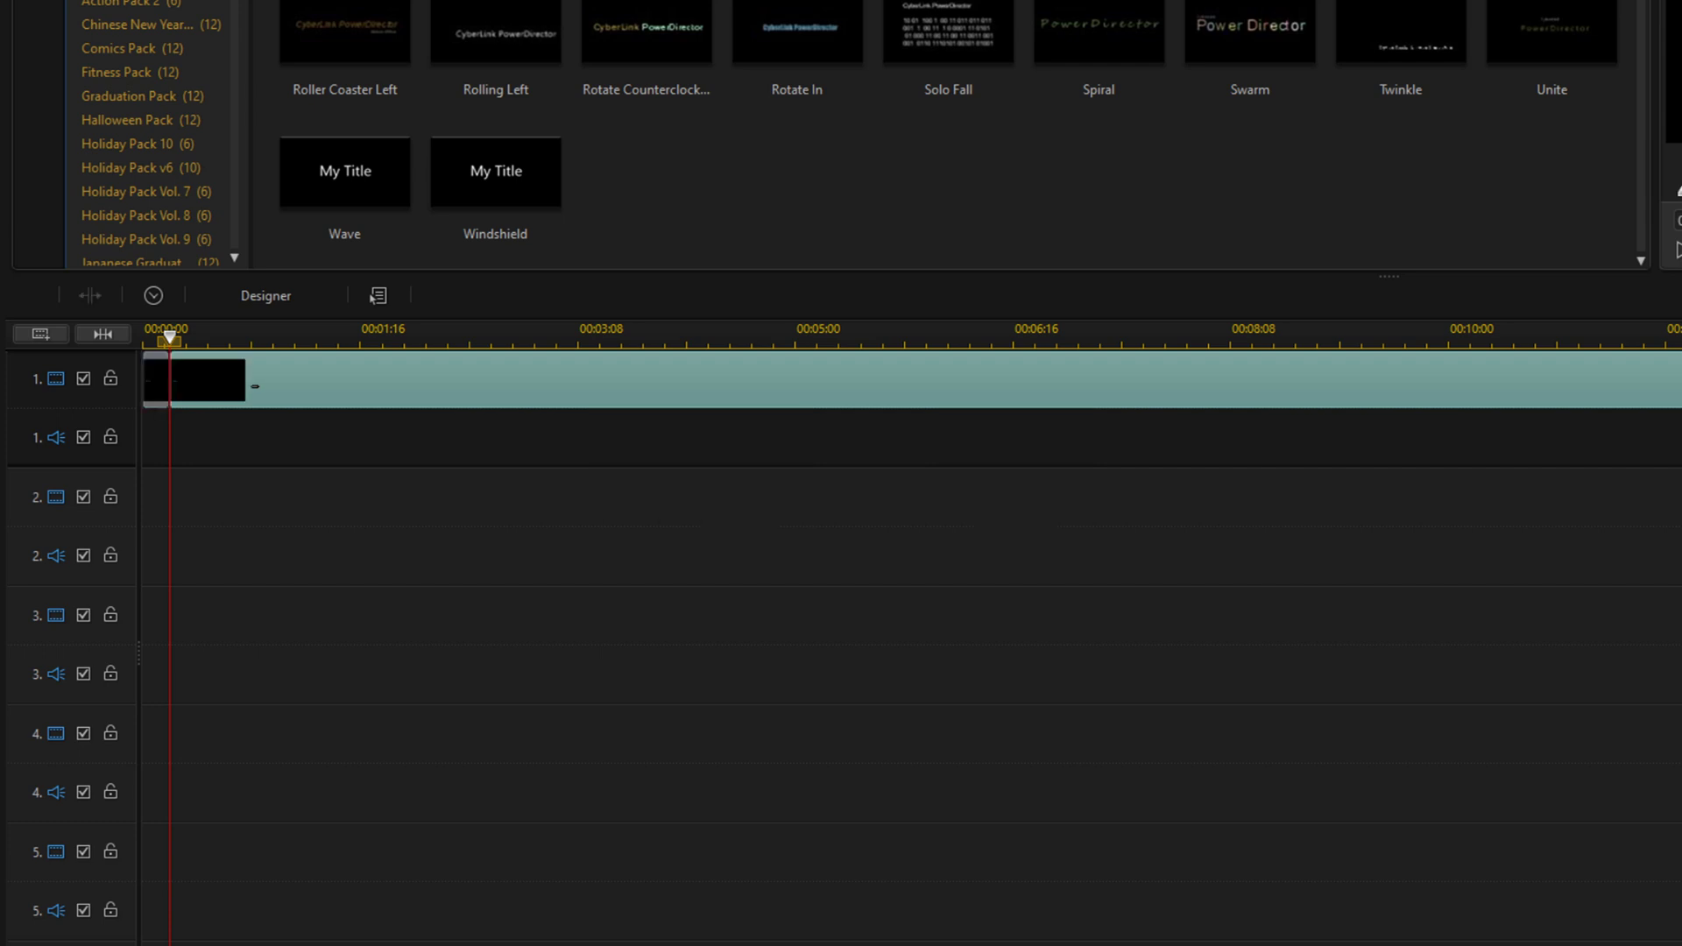
pyautogui.press('.')
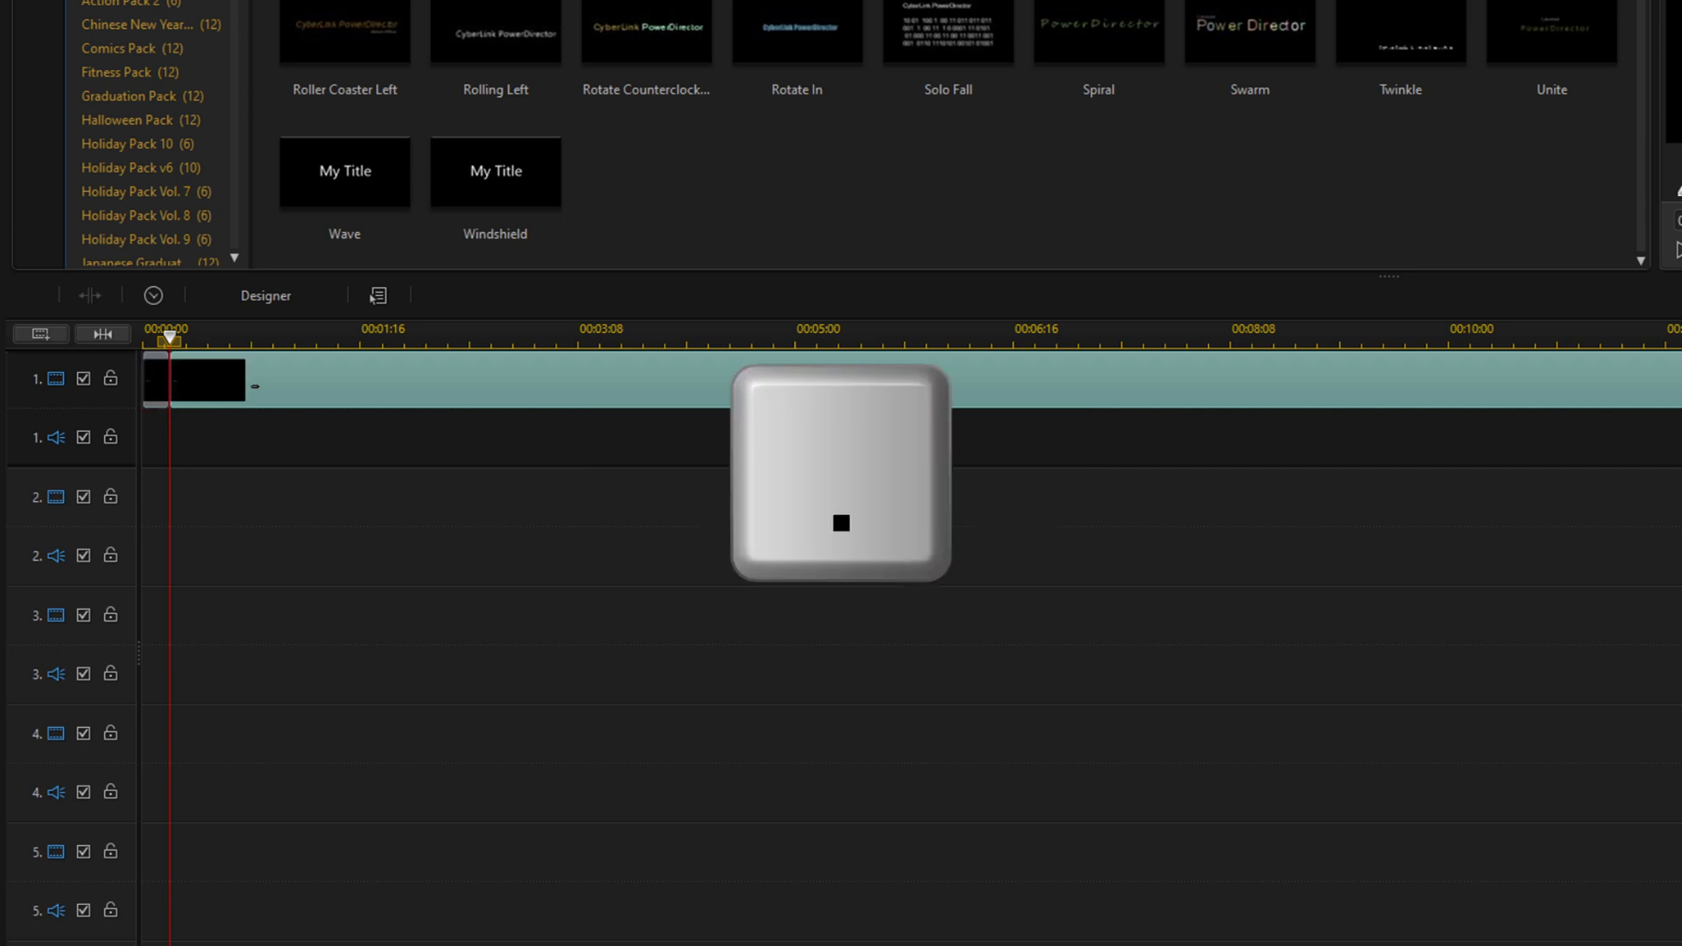
pyautogui.press('.')
pyautogui.press('.')
pyautogui.press('.')
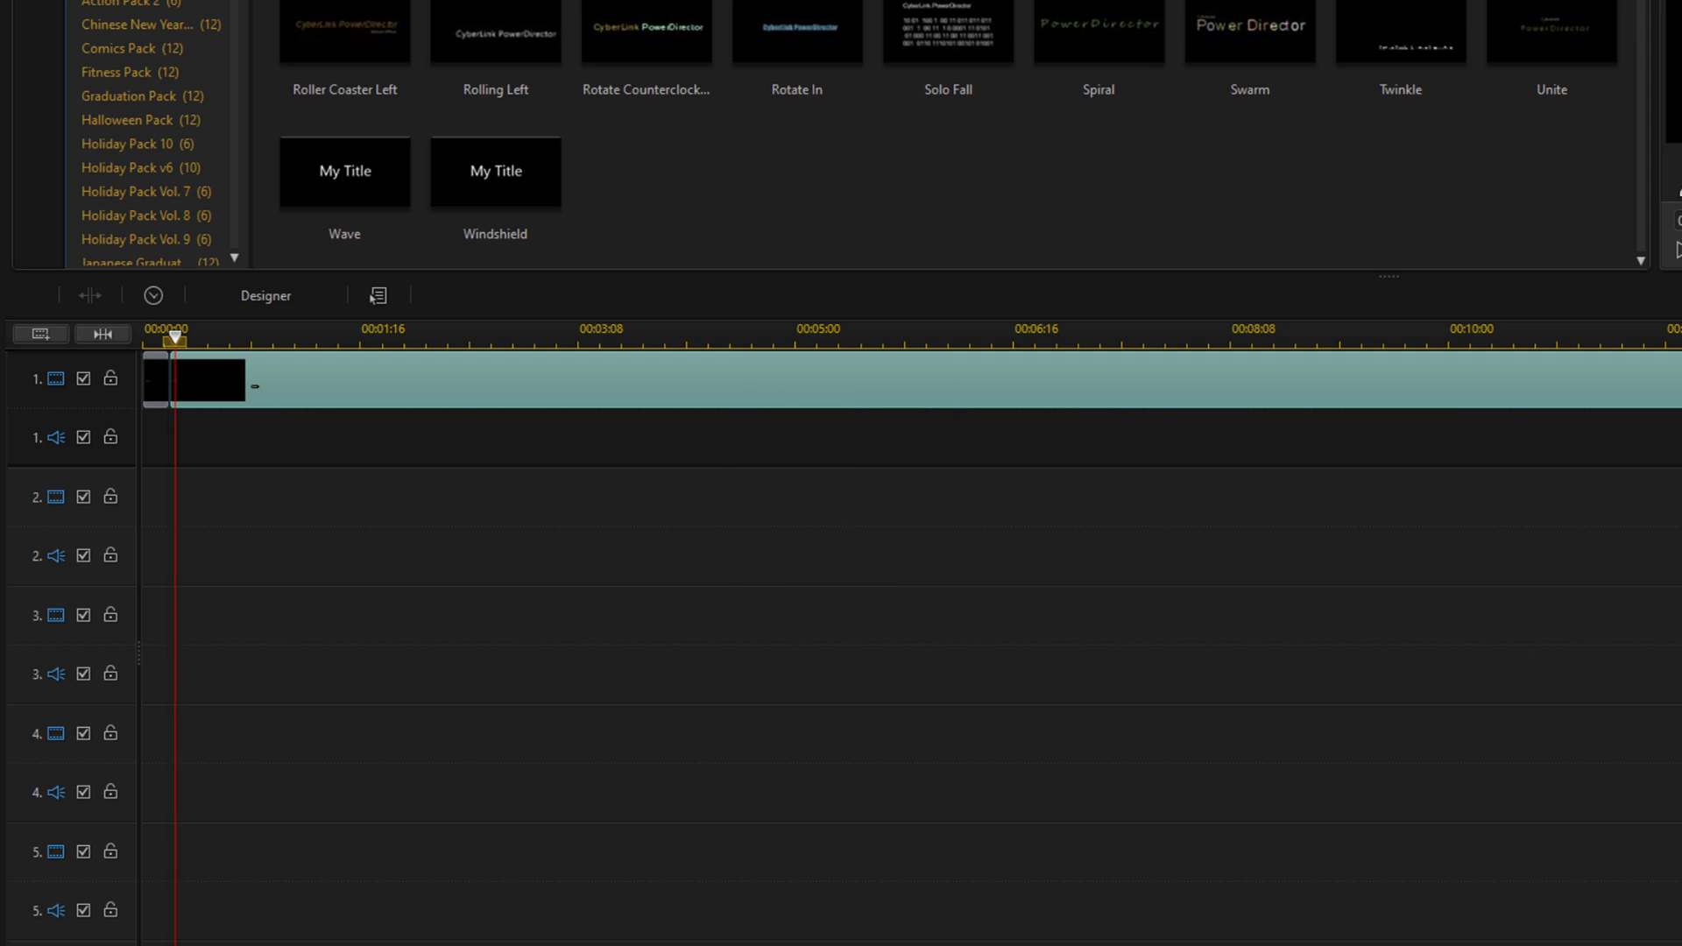
pyautogui.hotkey('ctrl', 't')
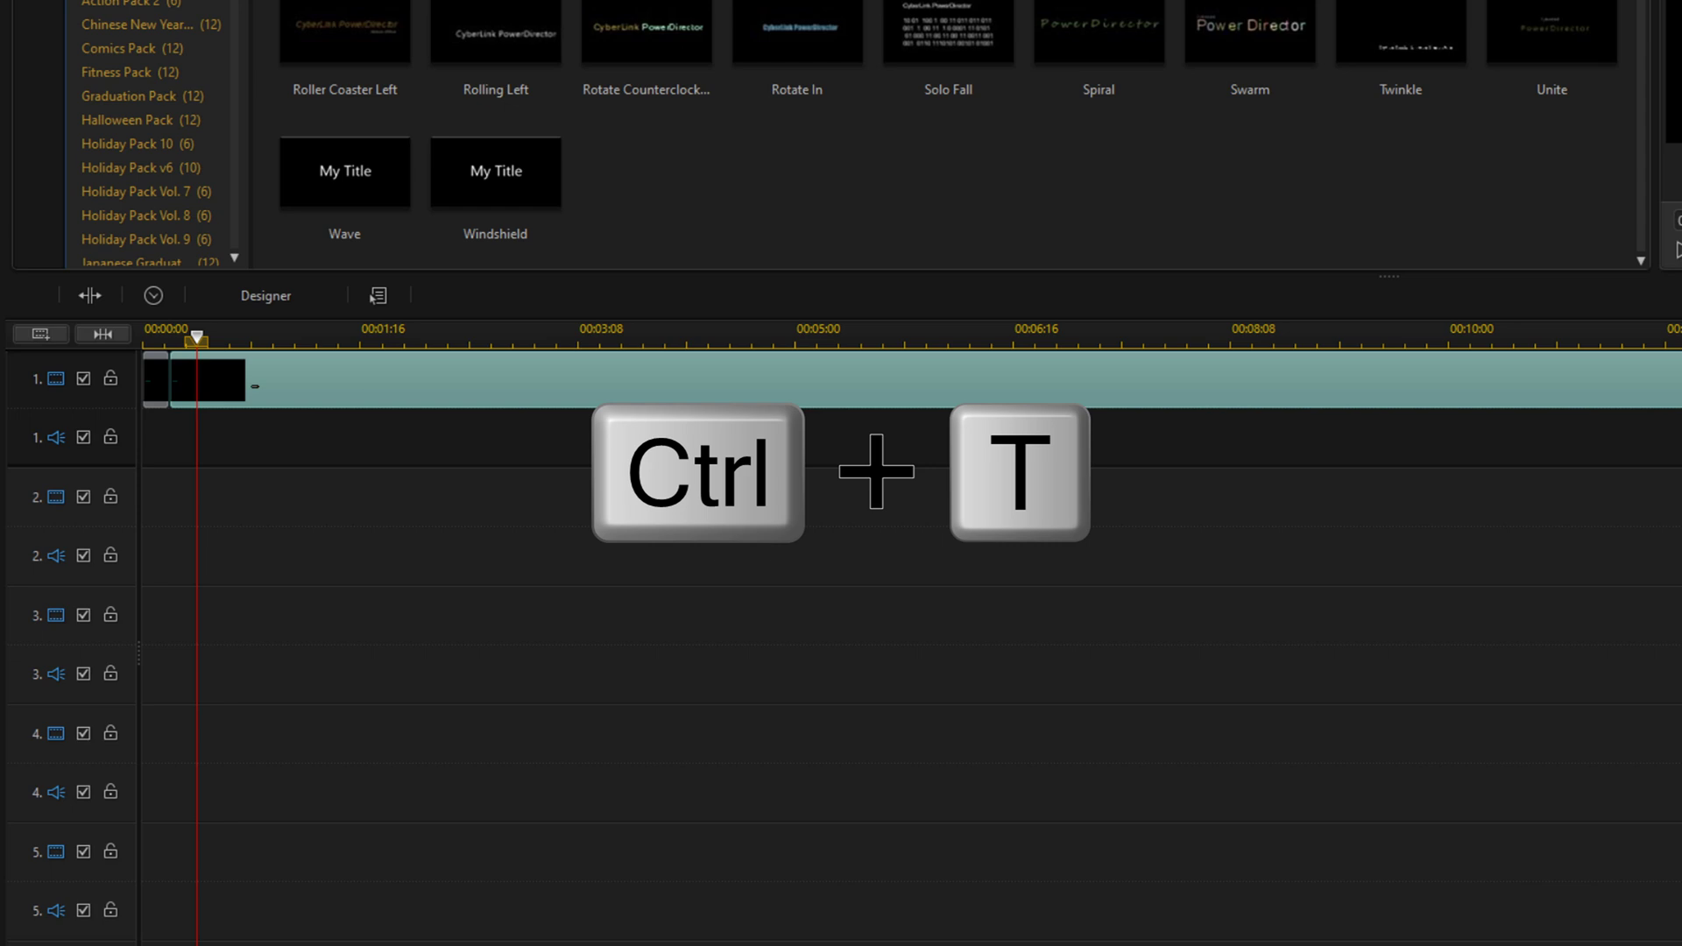
pyautogui.hotkey('ctrl', 't')
pyautogui.press('Delete')
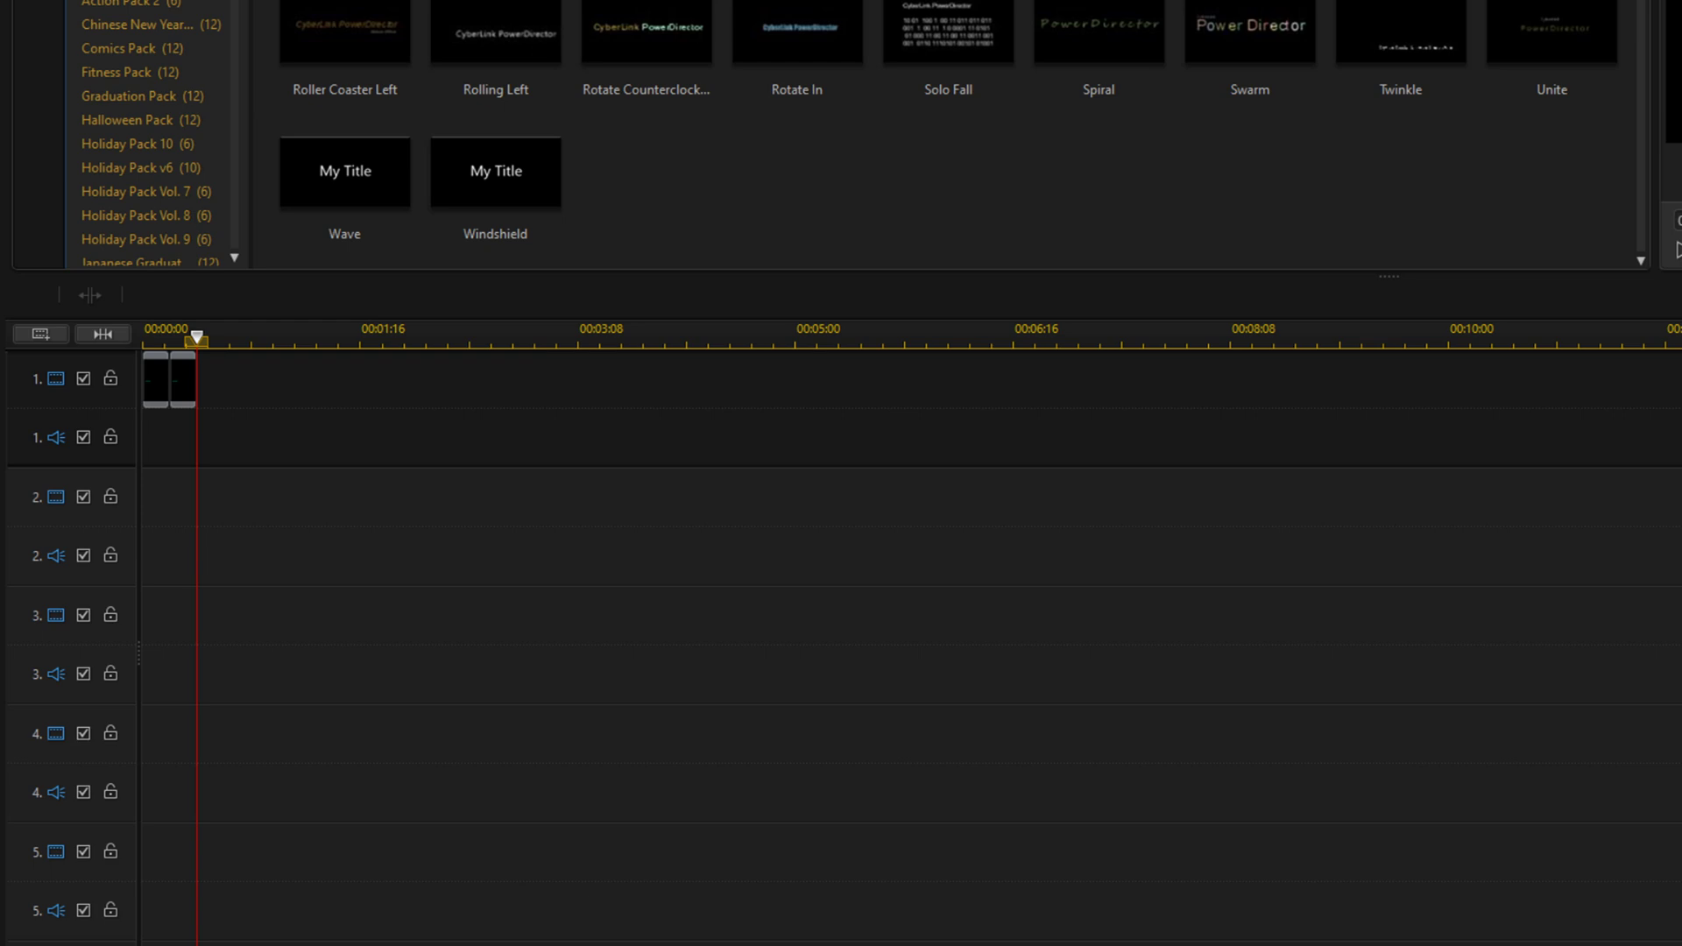
pyautogui.moveTo(172, 388)
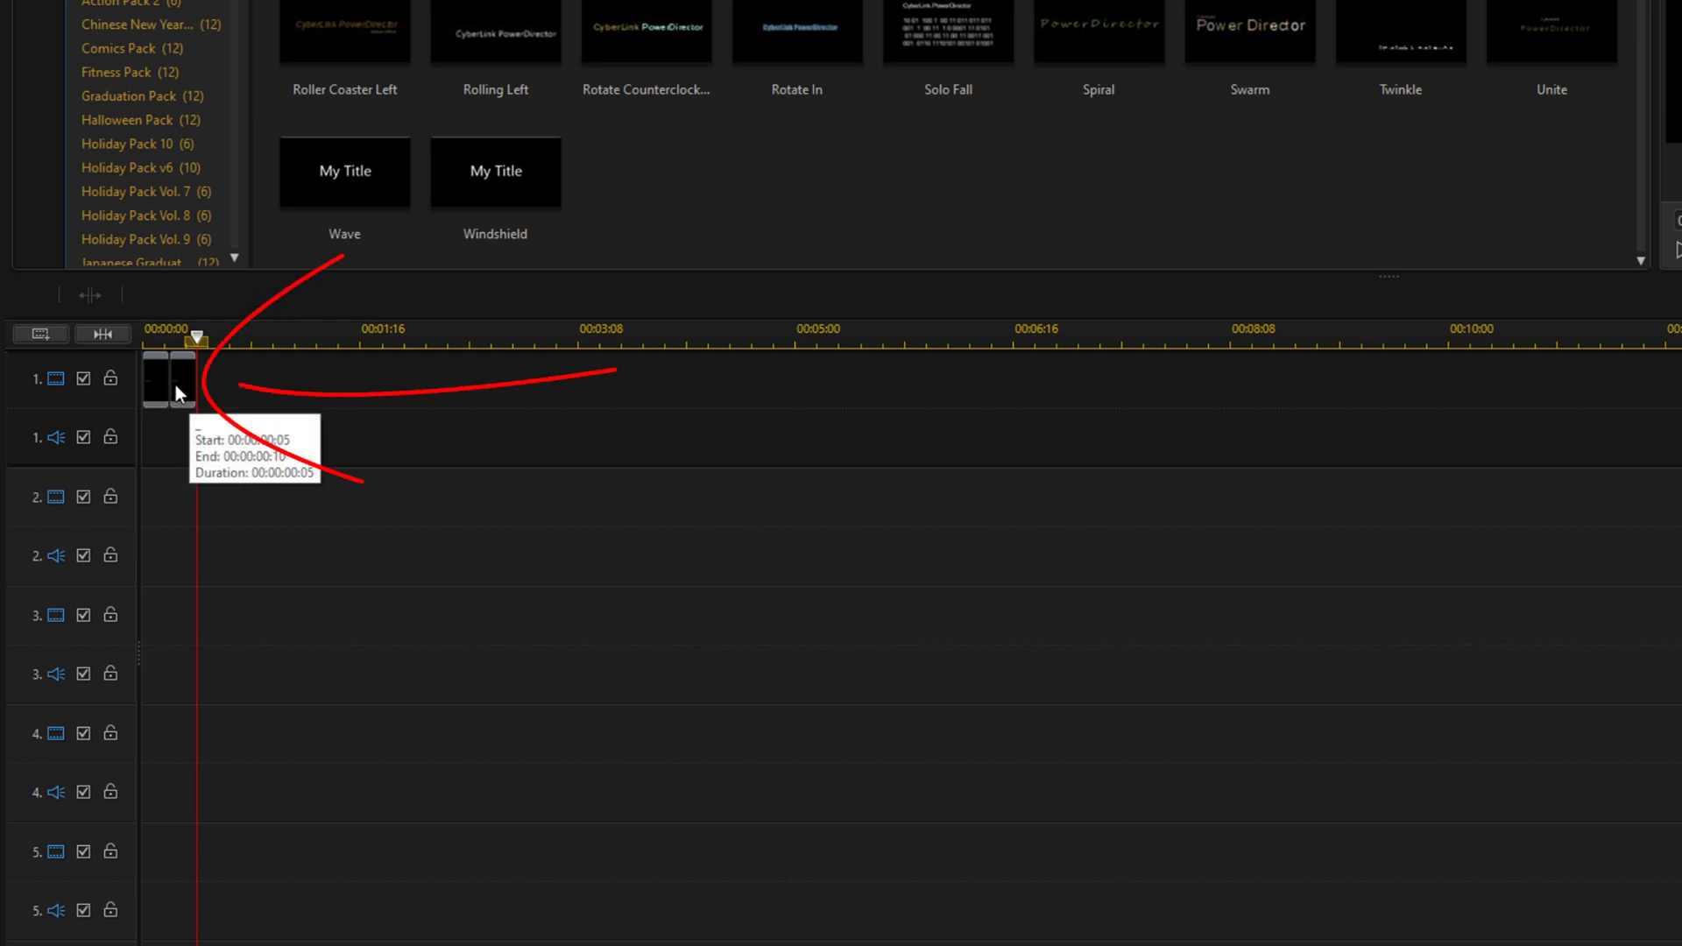
# - Delete the underscore from the second 5-frame title clip so it is blank
pyautogui.doubleClick(180, 386)
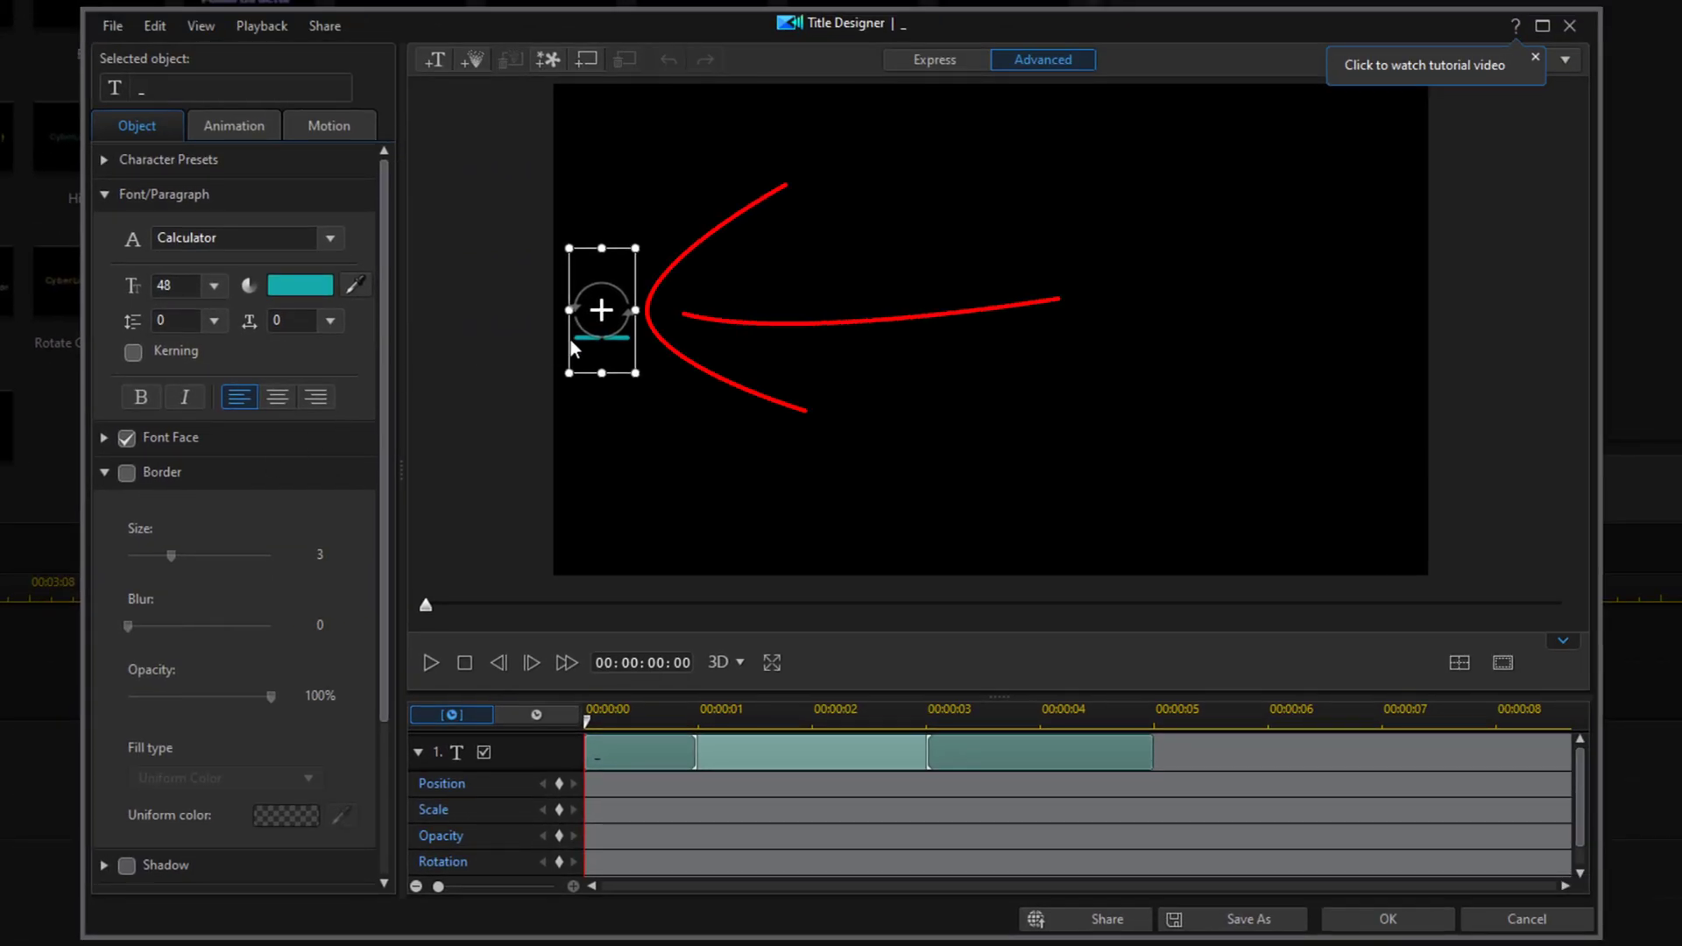
pyautogui.doubleClick(581, 337)
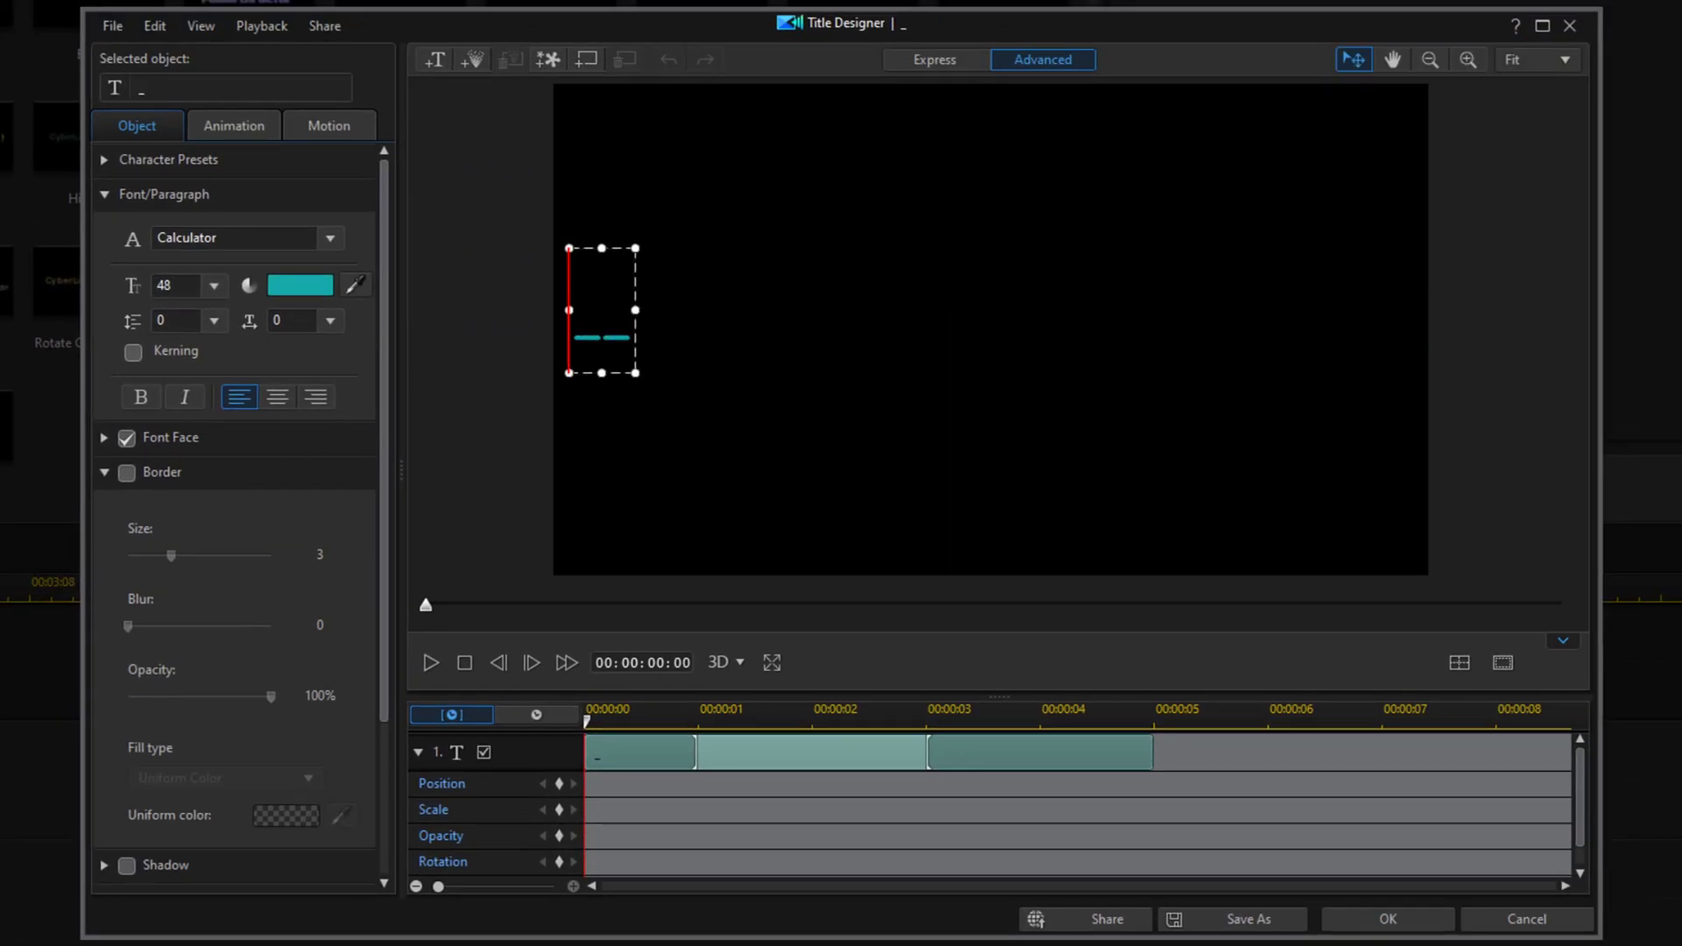
pyautogui.click(634, 338)
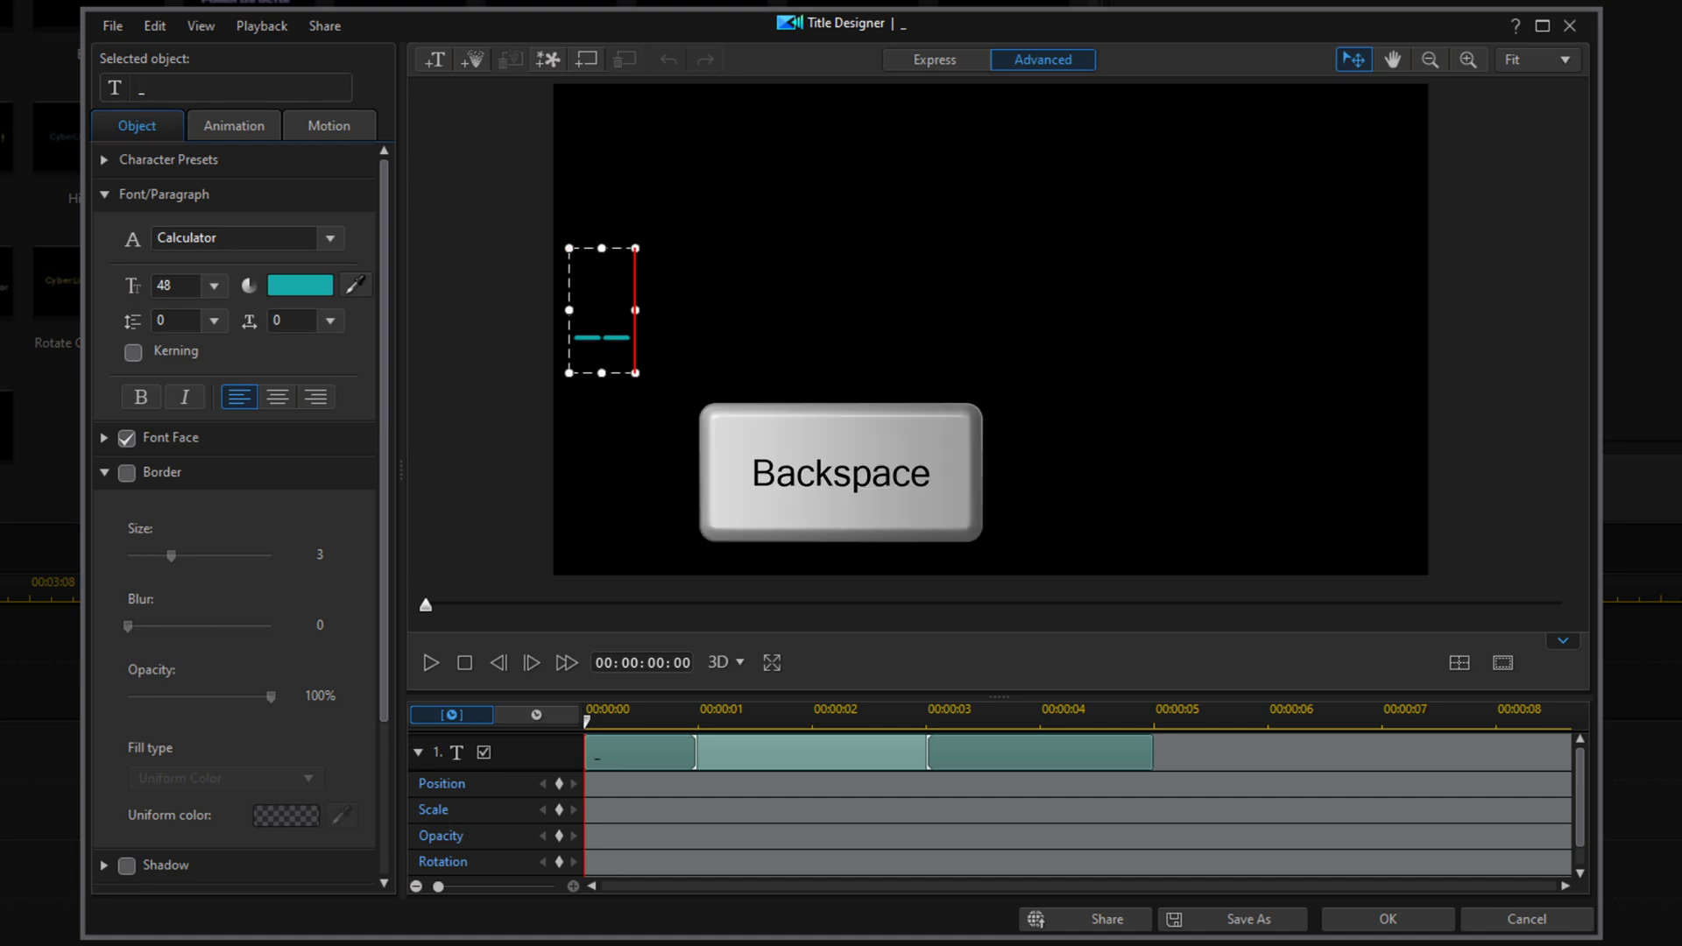
pyautogui.press('BackSpace')
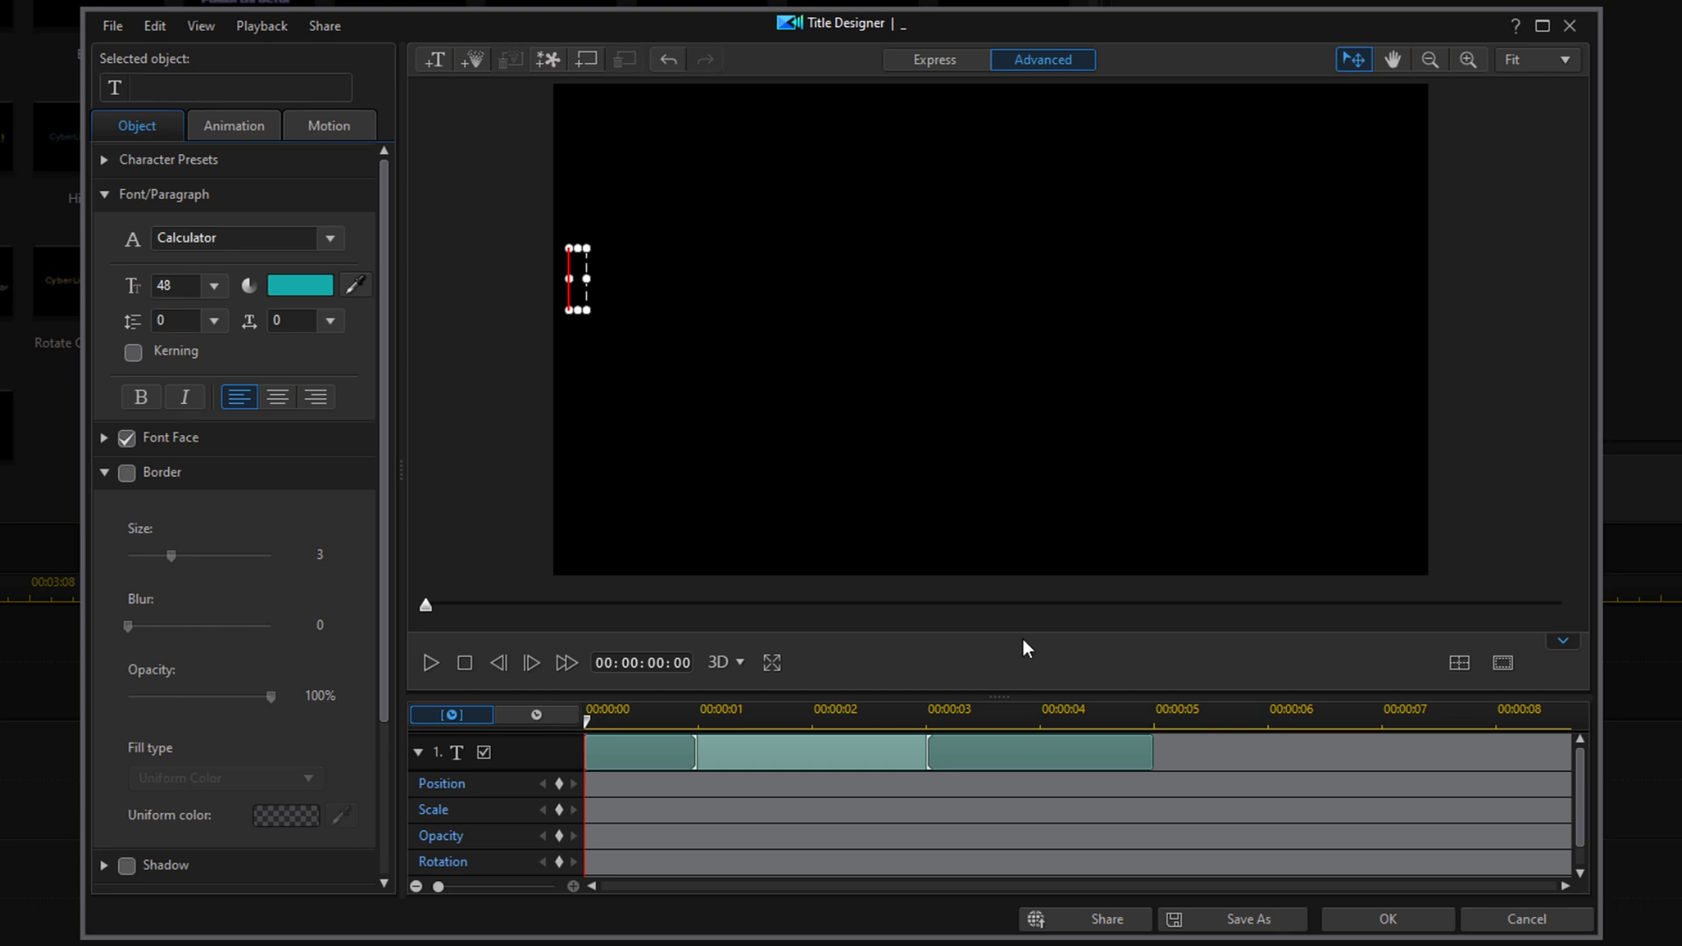
pyautogui.click(1387, 919)
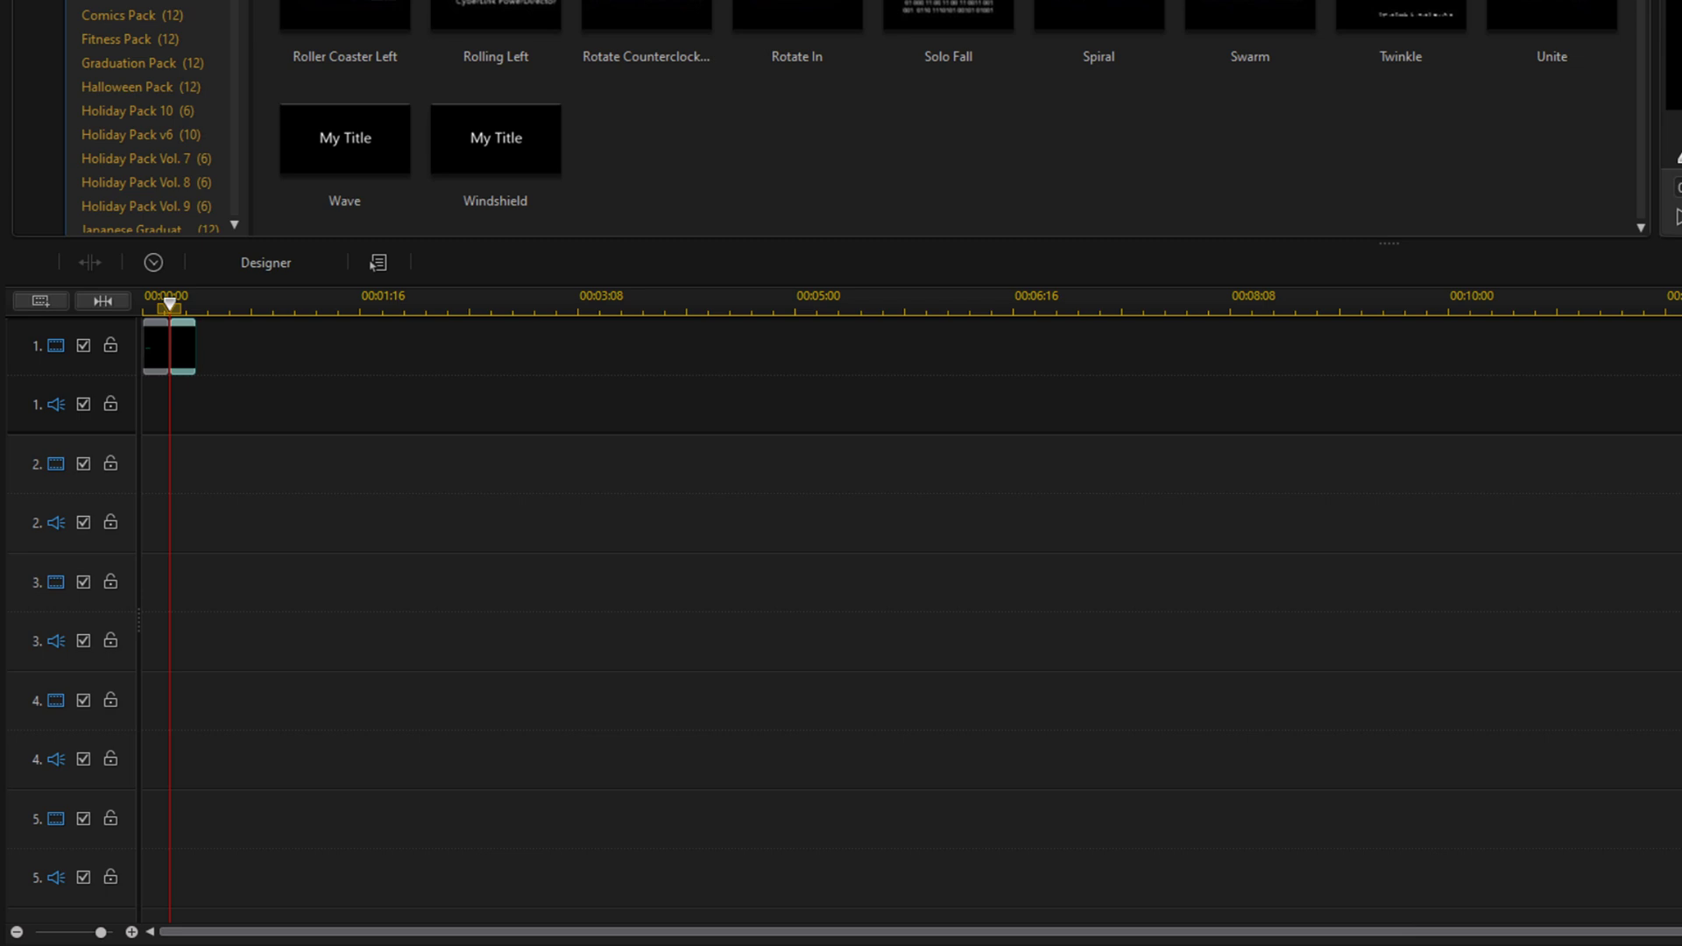
# - Copy the underscore/blank clip pair and paste it repeatedly, ending at 00:00:04:04
pyautogui.click(225, 419)
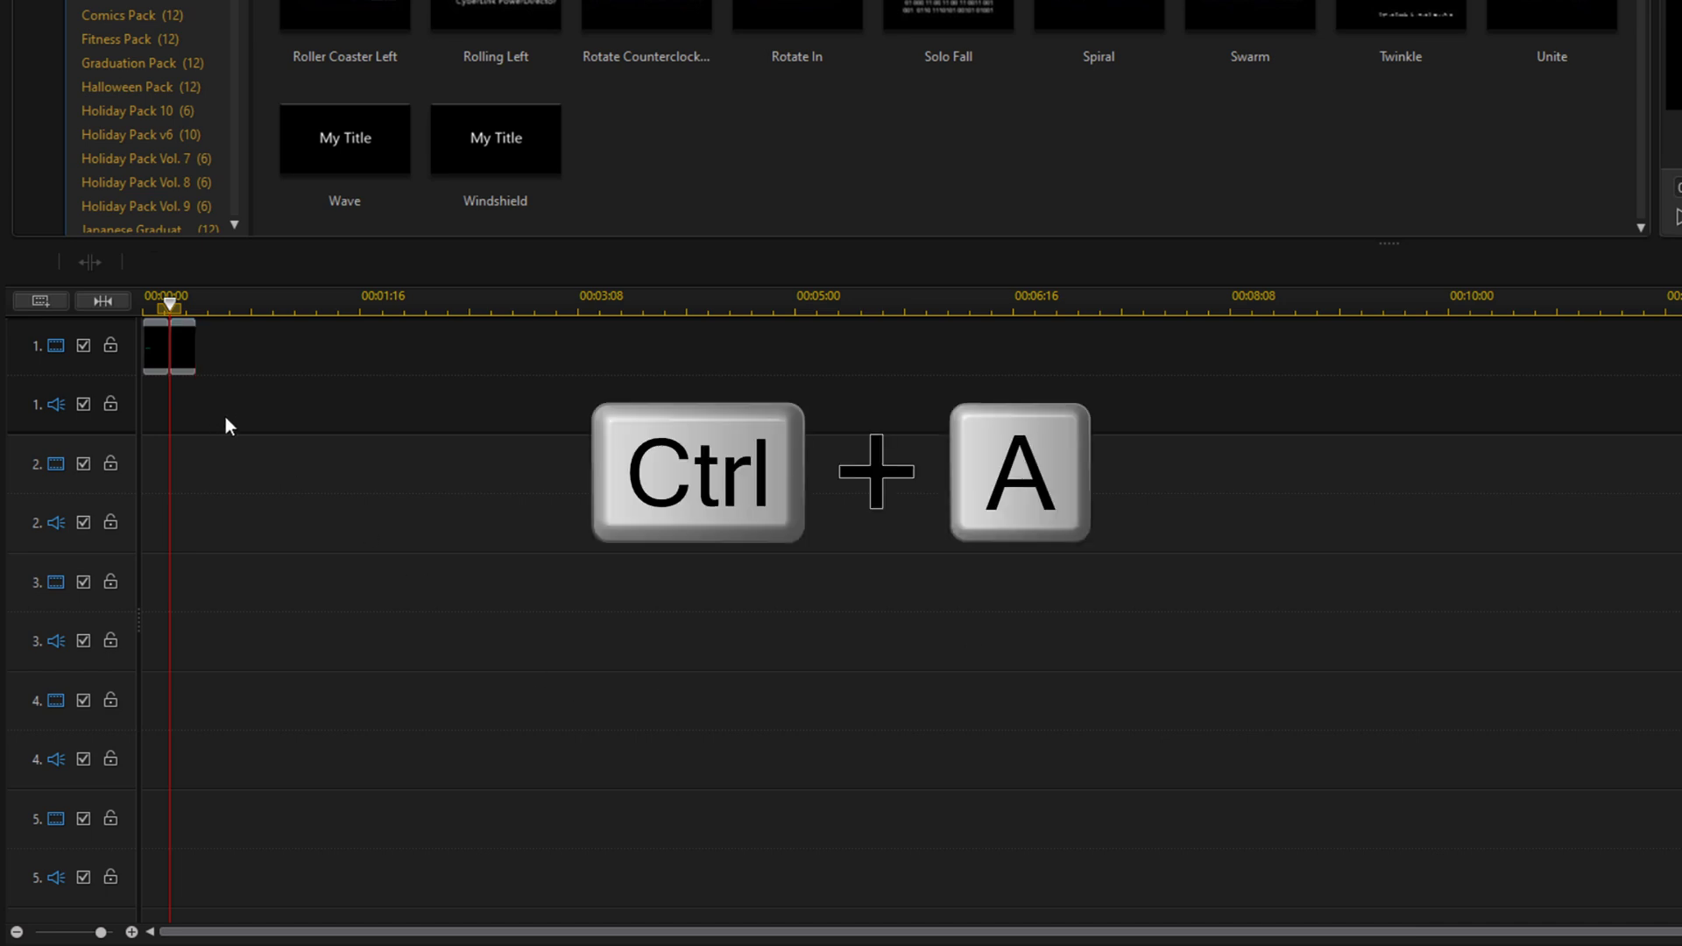
pyautogui.moveTo(161, 360); pyautogui.dragTo(161, 359)
pyautogui.hotkey('ctrl', 'c')
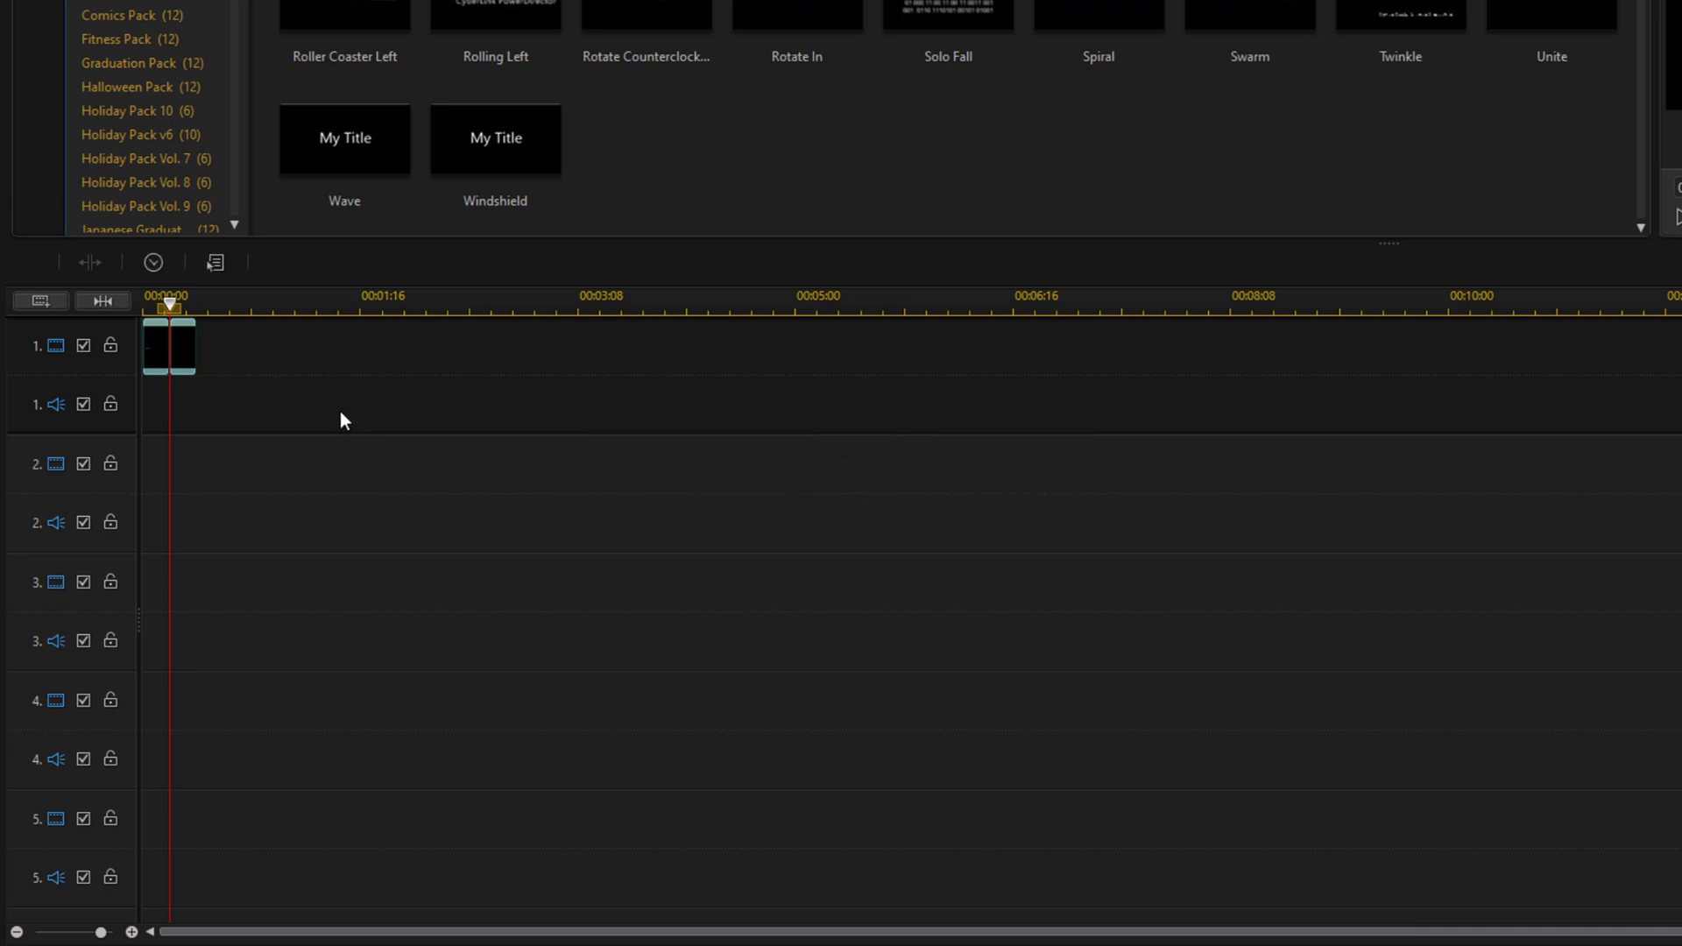
pyautogui.press('End')
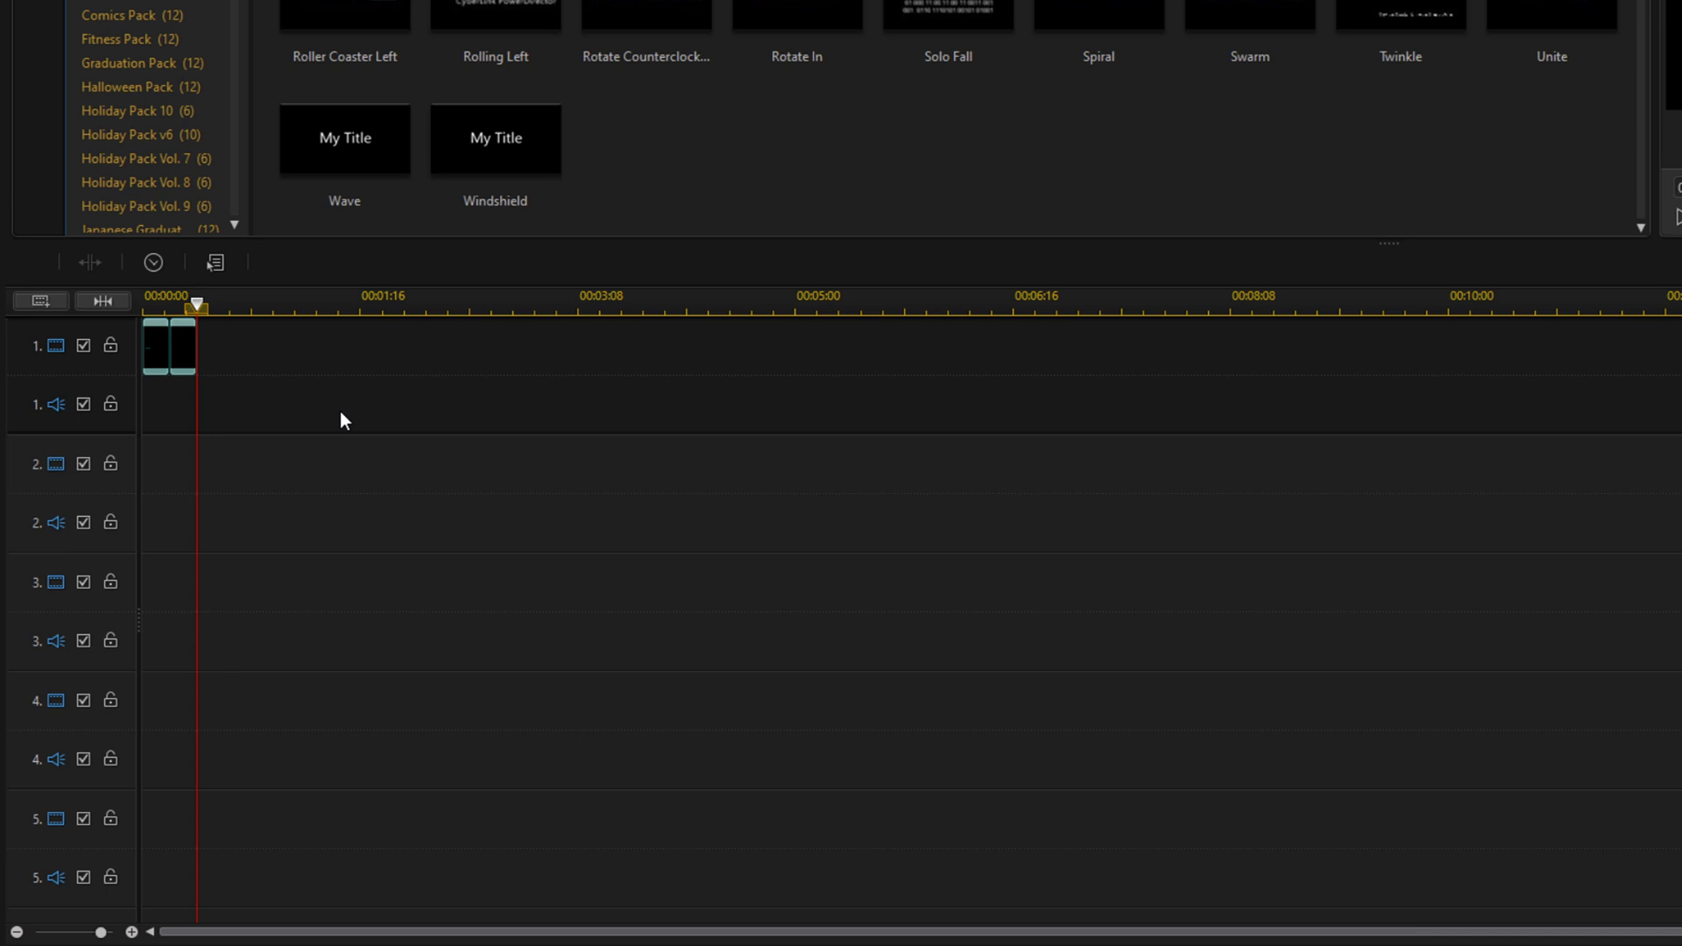
pyautogui.hotkey('ctrl', 'v')
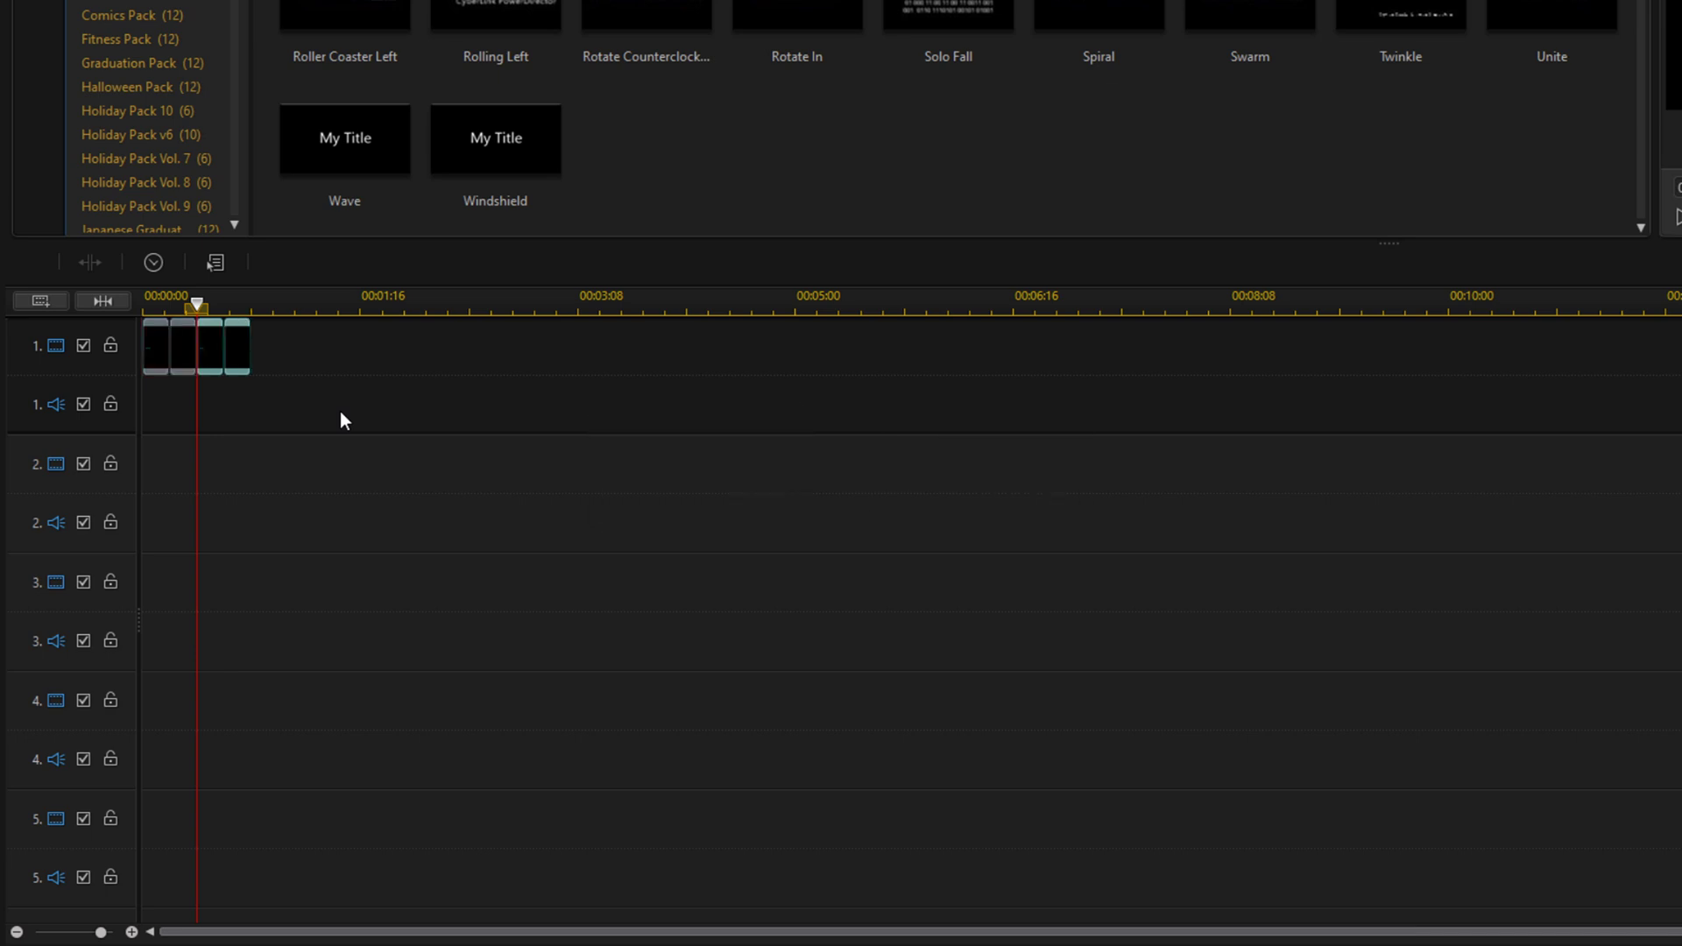
pyautogui.press('End')
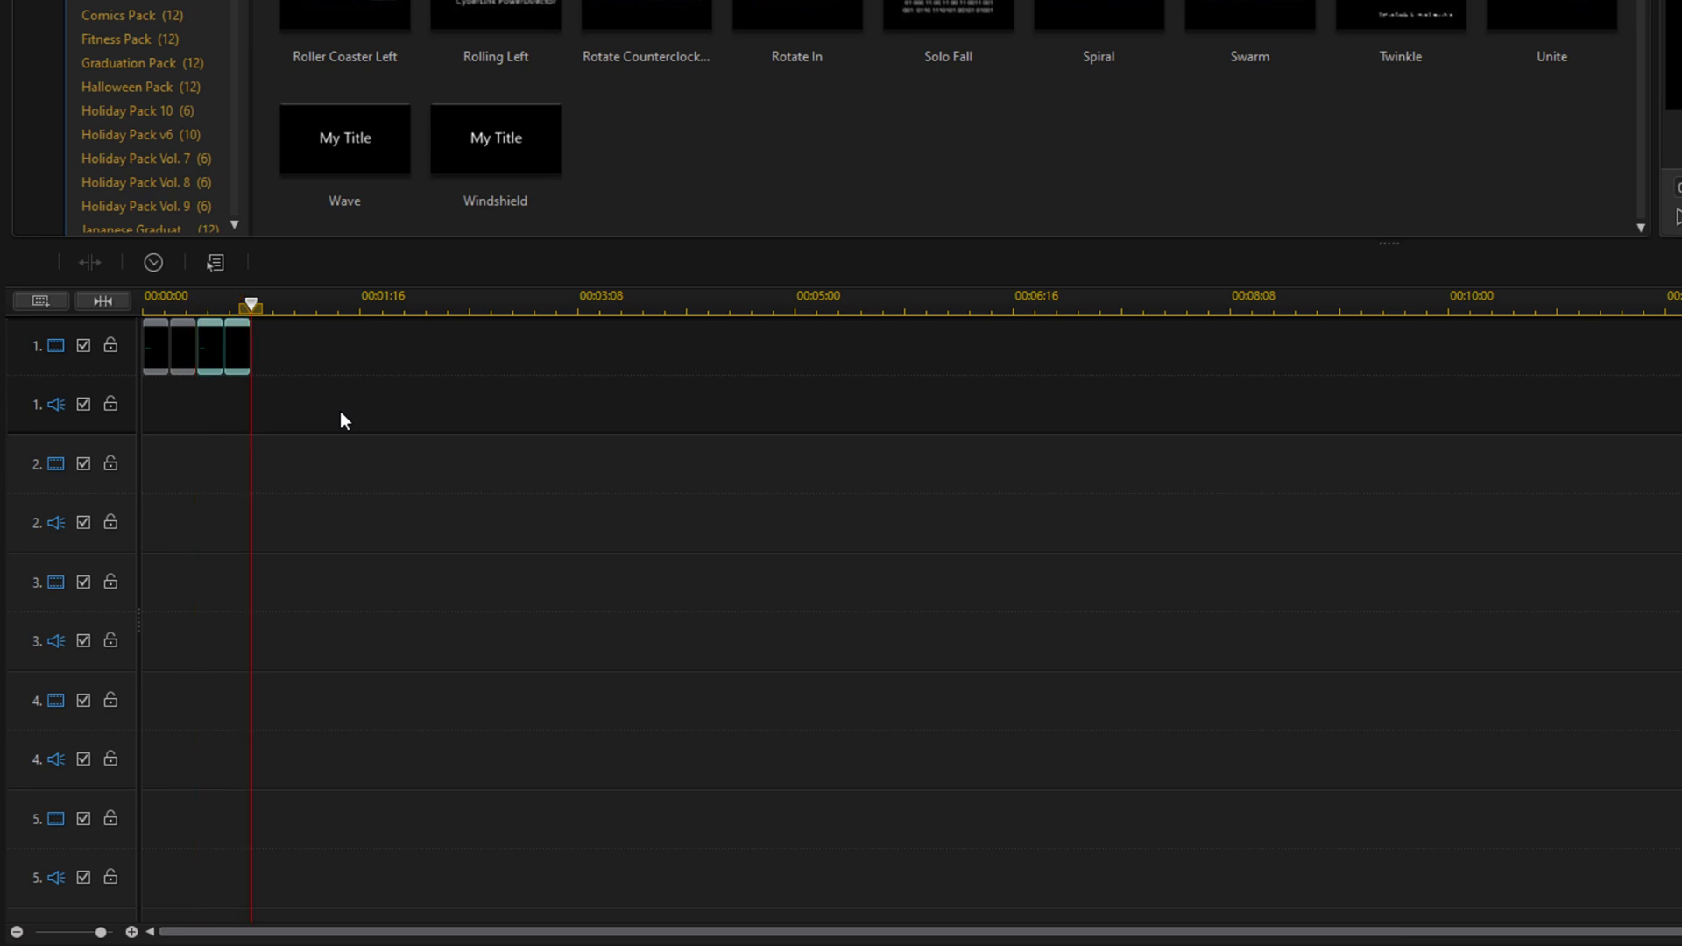
pyautogui.hotkey('ctrl', 'v')
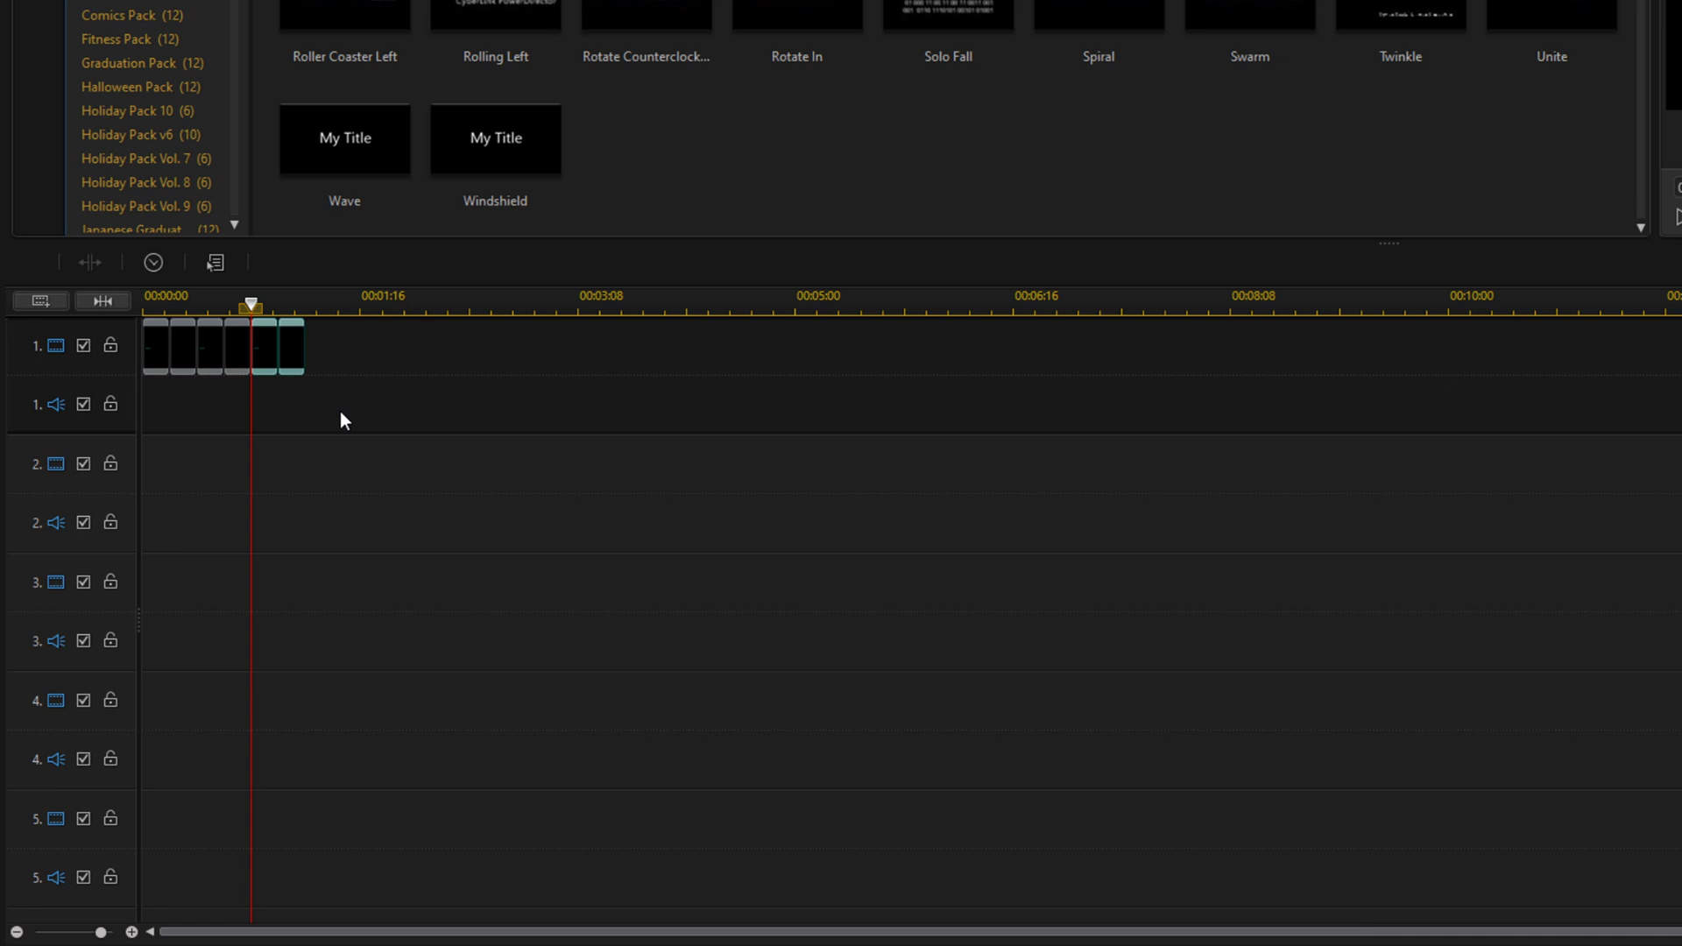
pyautogui.press('End')
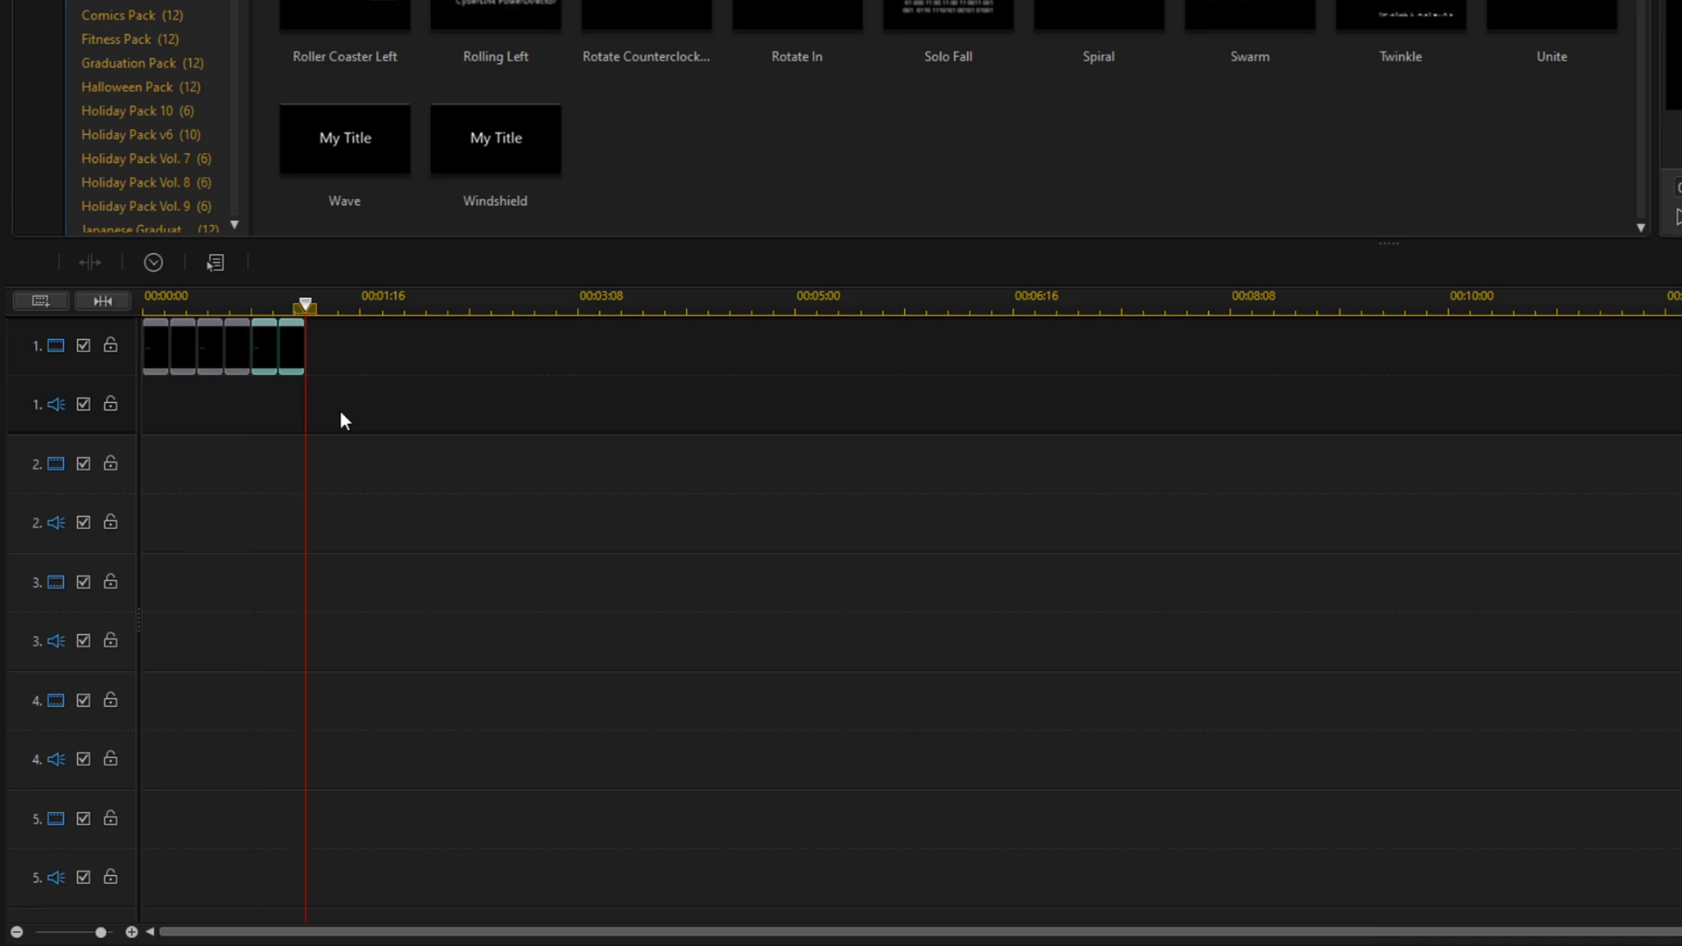
pyautogui.hotkey('ctrl', 'v')
pyautogui.press('End')
pyautogui.hotkey('ctrl', 'v')
pyautogui.press('End')
pyautogui.hotkey('ctrl', 'v')
pyautogui.press('End')
pyautogui.hotkey('ctrl', 'v')
pyautogui.press('End')
pyautogui.hotkey('ctrl', 'v')
pyautogui.press('End')
pyautogui.hotkey('ctrl', 'v')
pyautogui.press('End')
pyautogui.hotkey('ctrl', 'v')
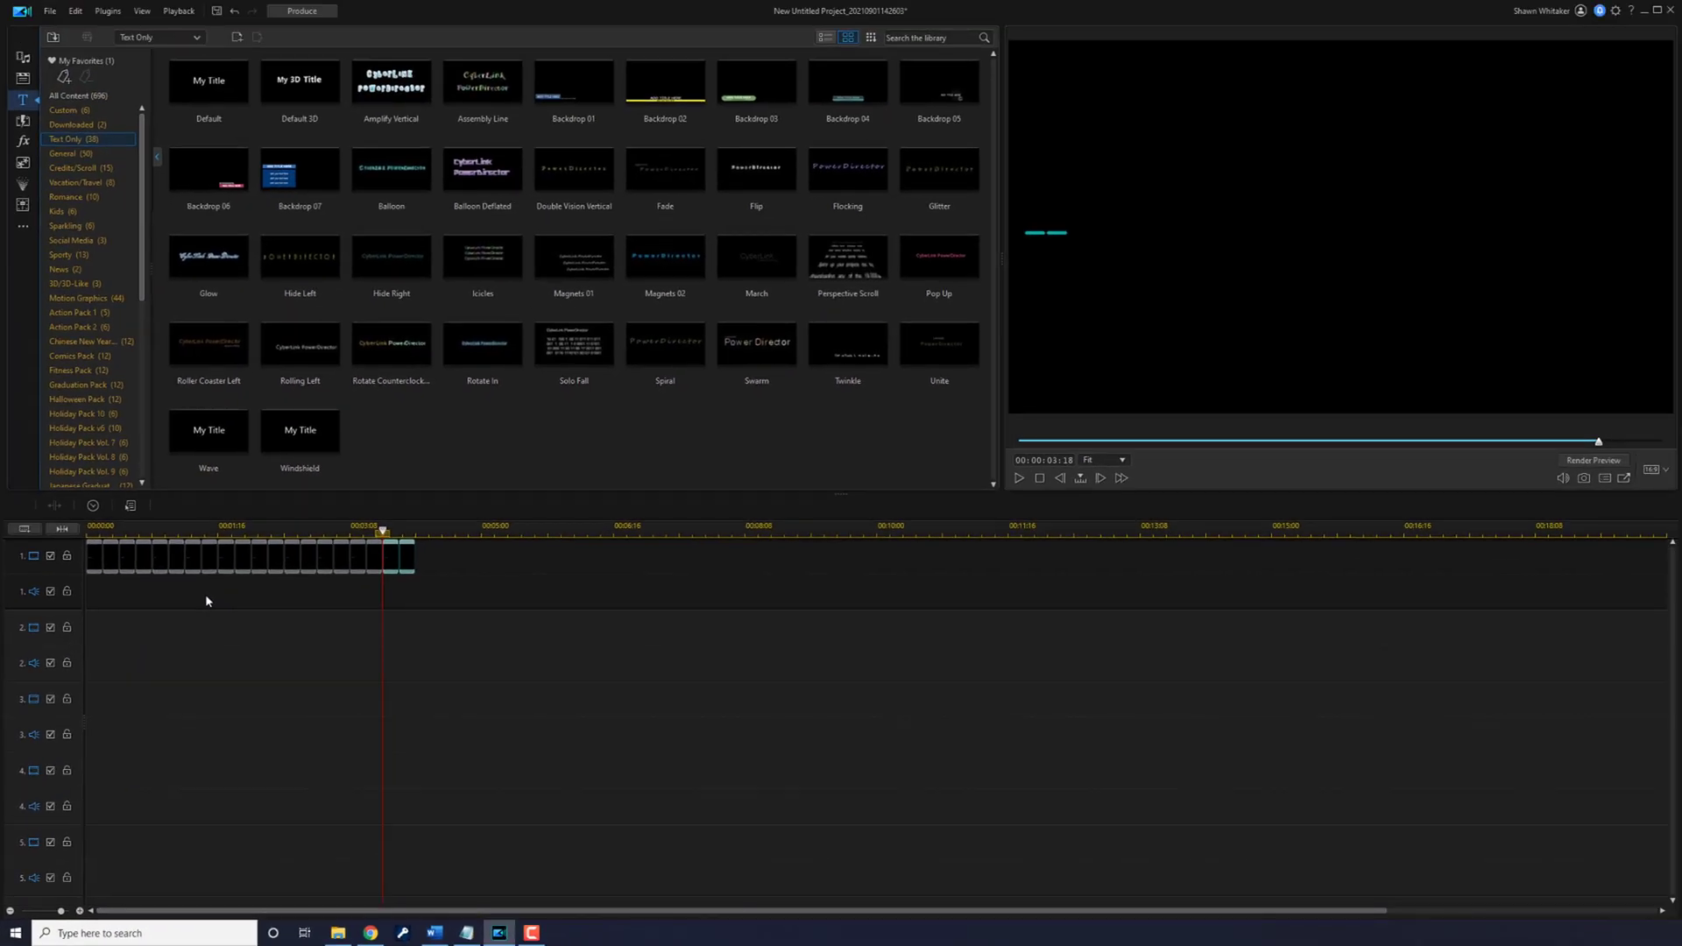
# - Play the sequence from the start to preview the blinking underscore
pyautogui.press('Home')
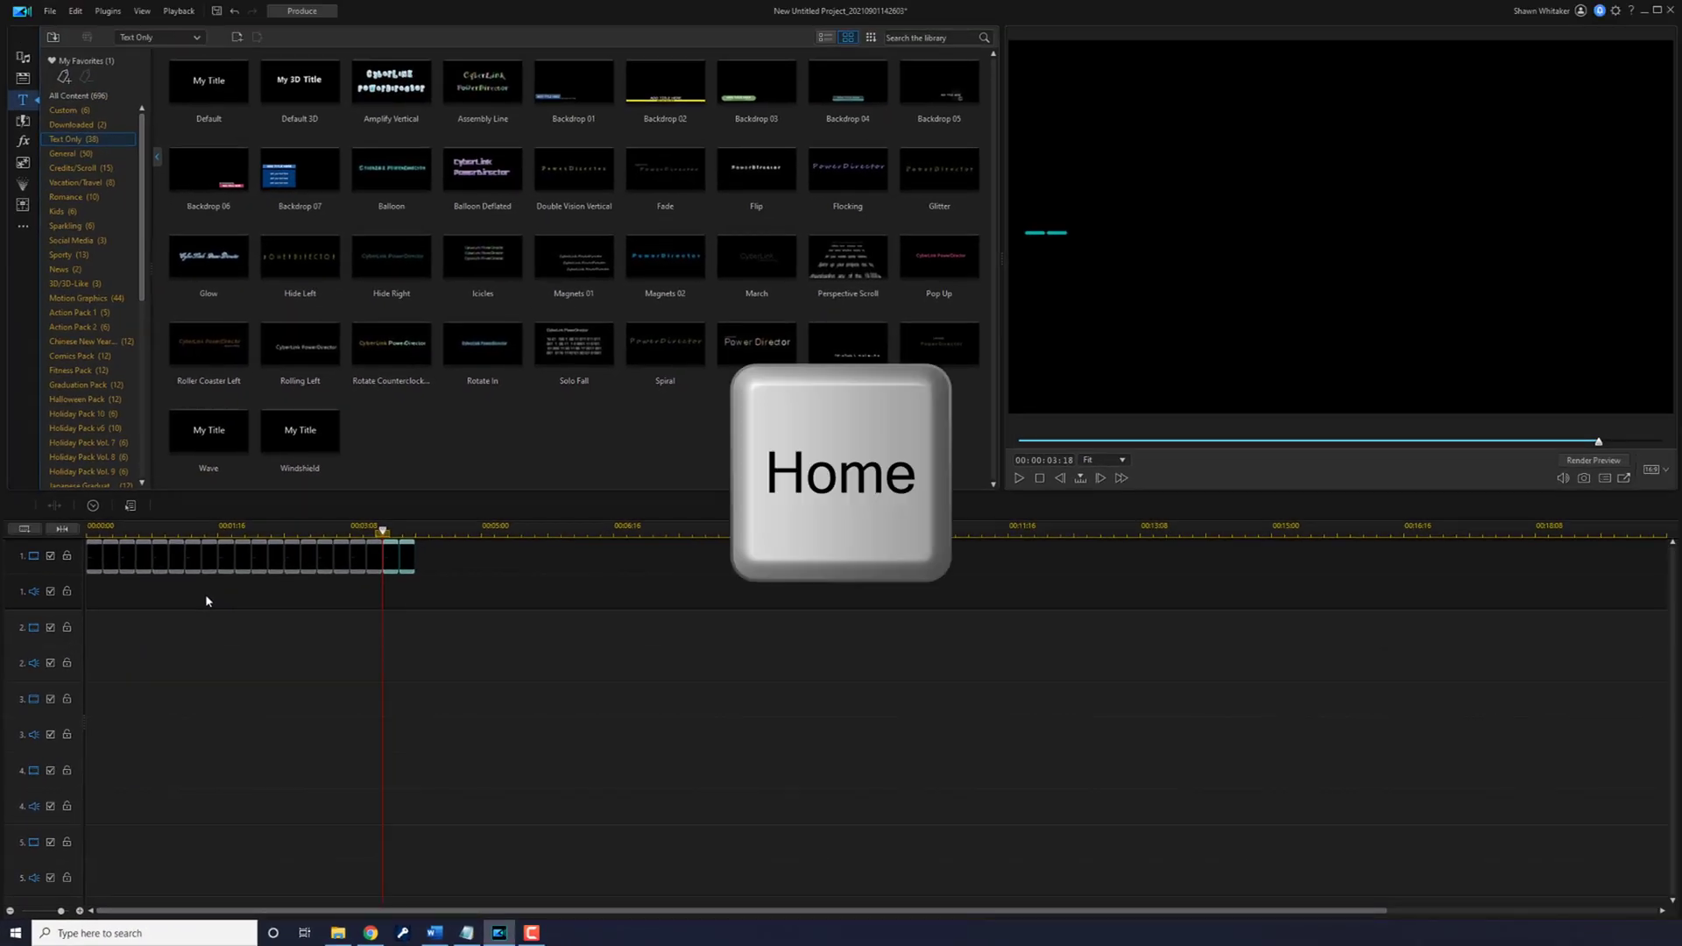
pyautogui.click(450, 597)
pyautogui.press('Home')
pyautogui.press('space')
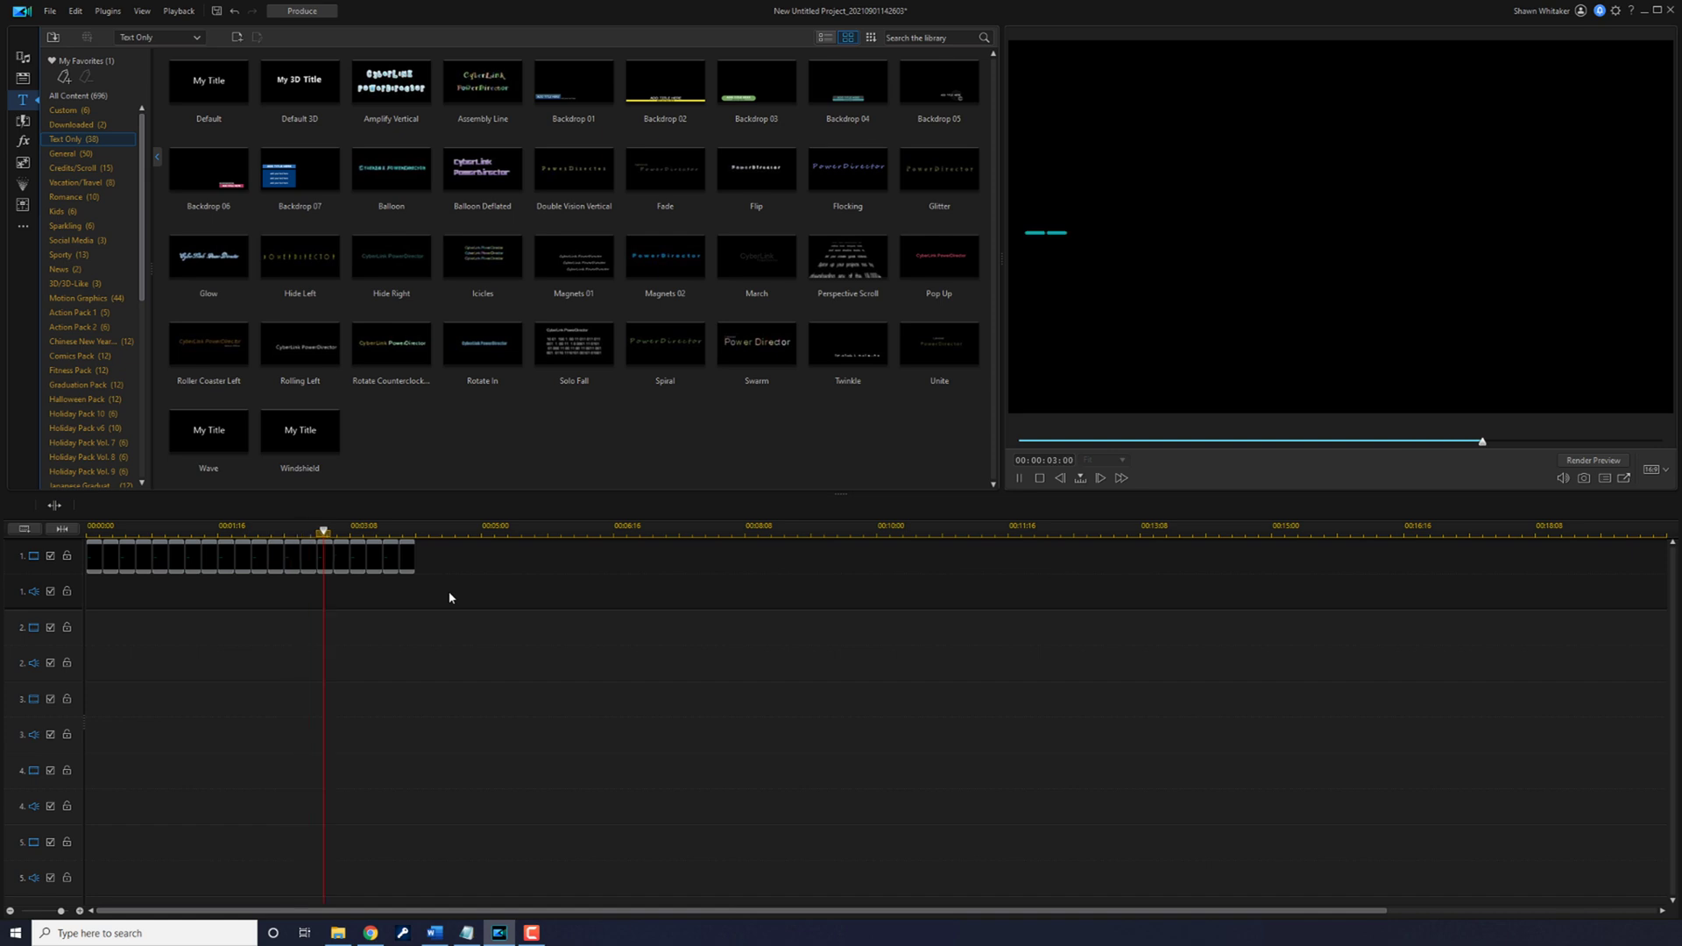
pyautogui.press('space')
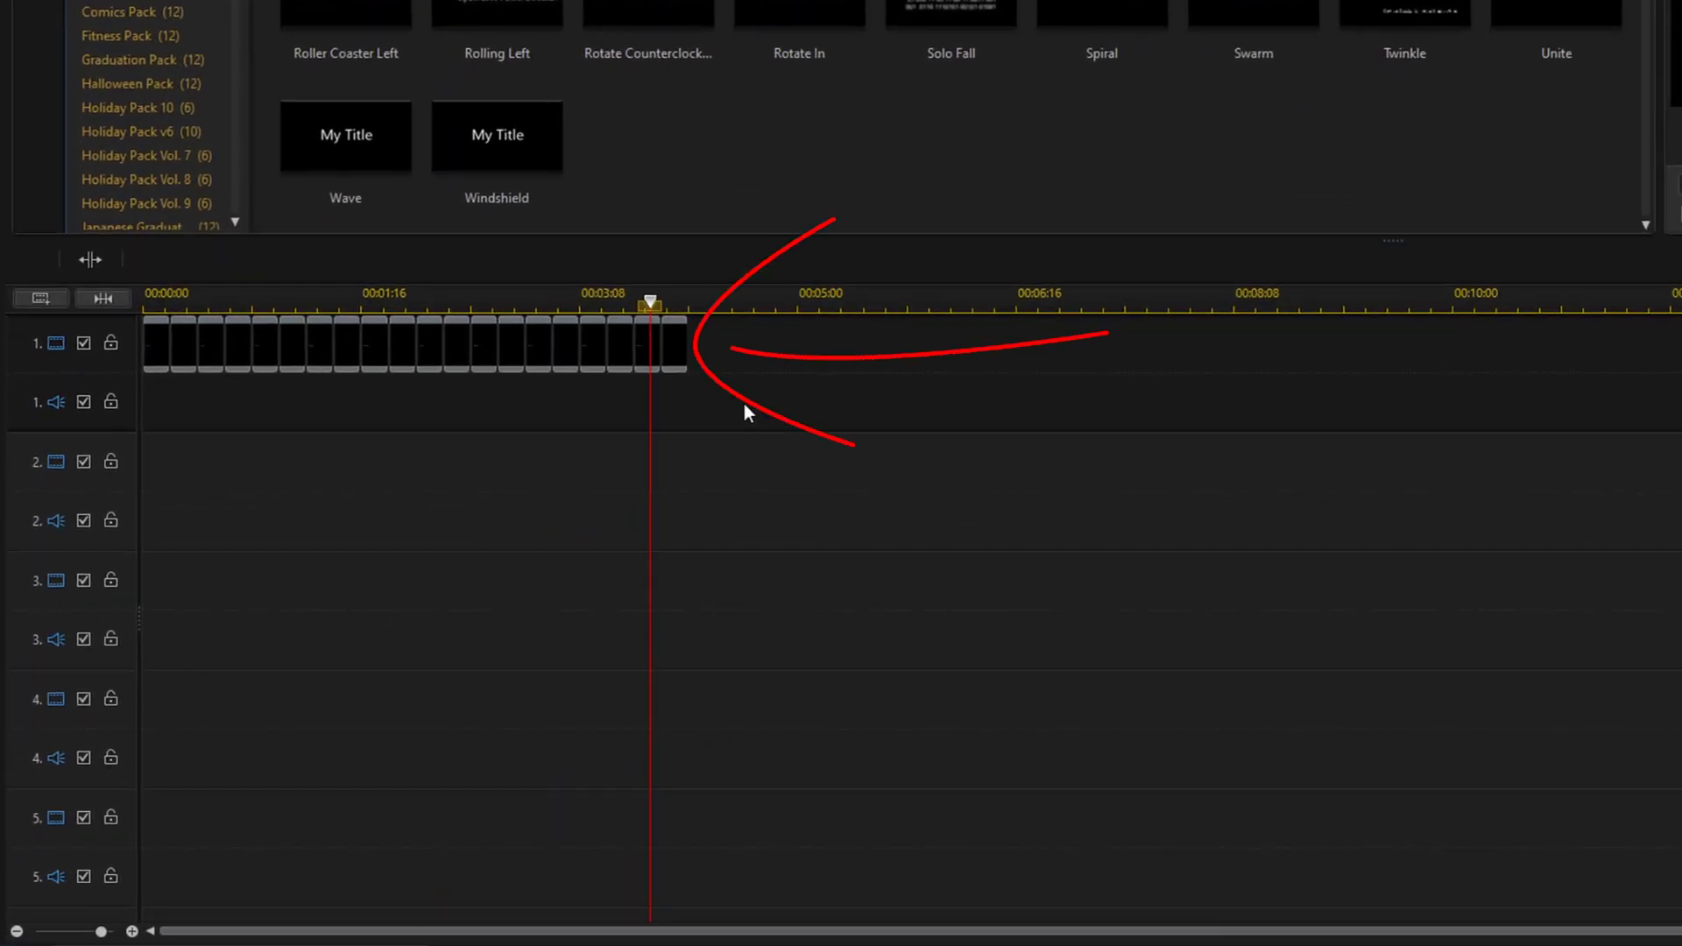
# - Delete the trailing blank clip and stretch the final underscore clip past 00:10:00
pyautogui.click(684, 355)
pyautogui.press('Delete')
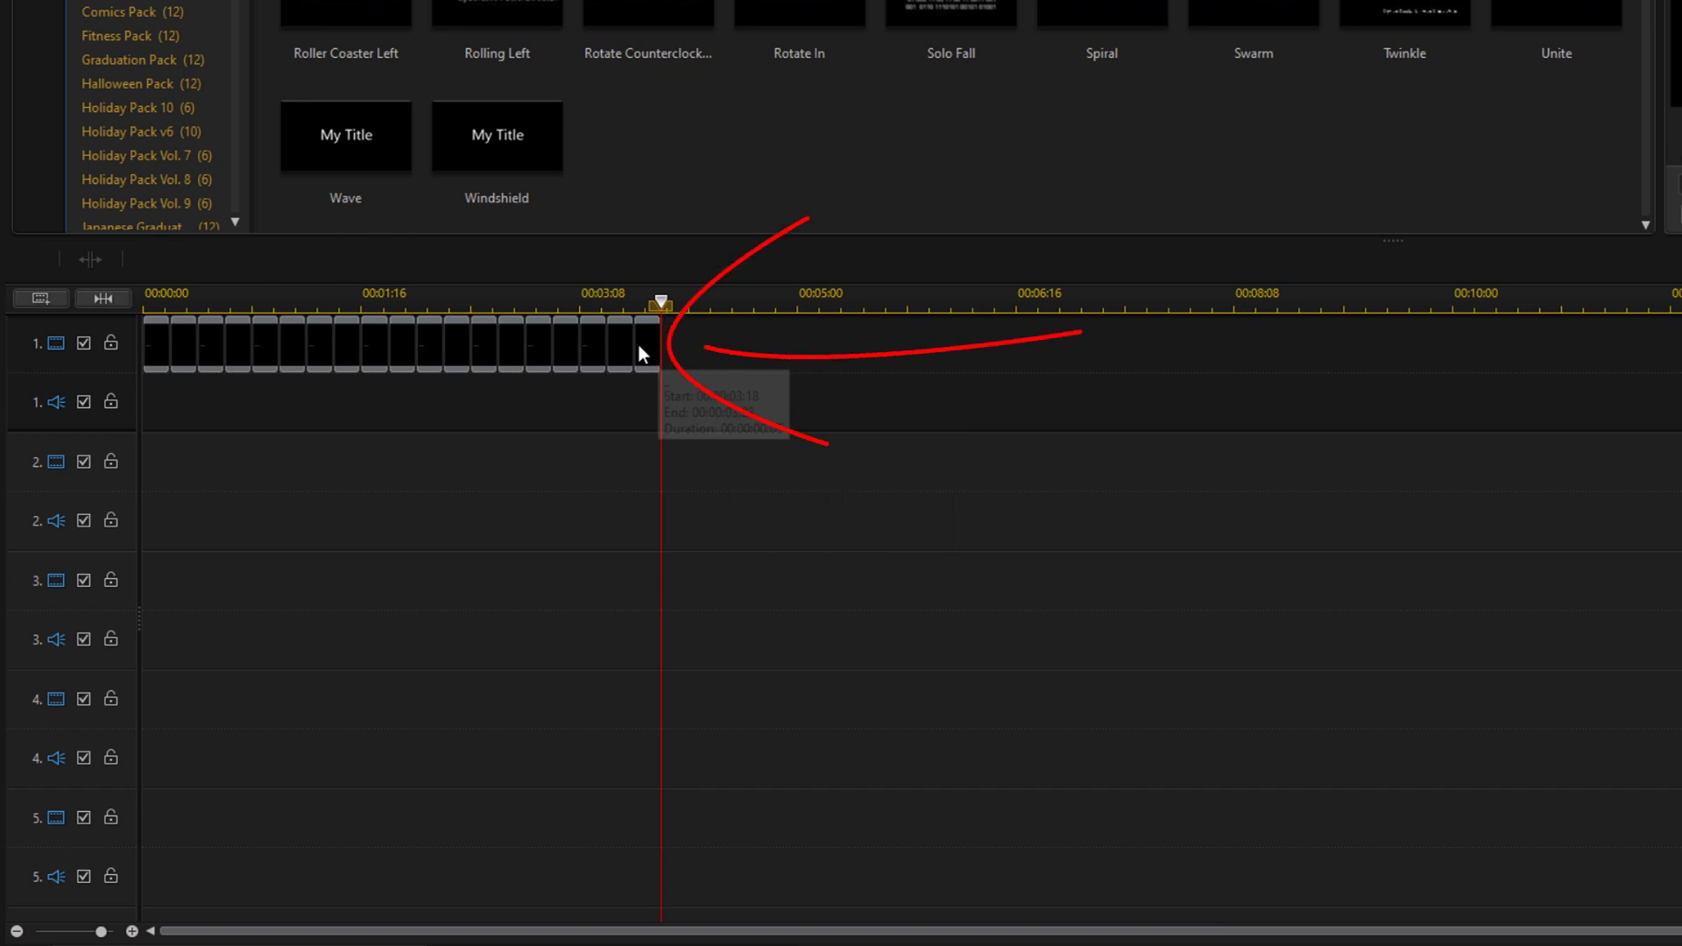
pyautogui.click(657, 355)
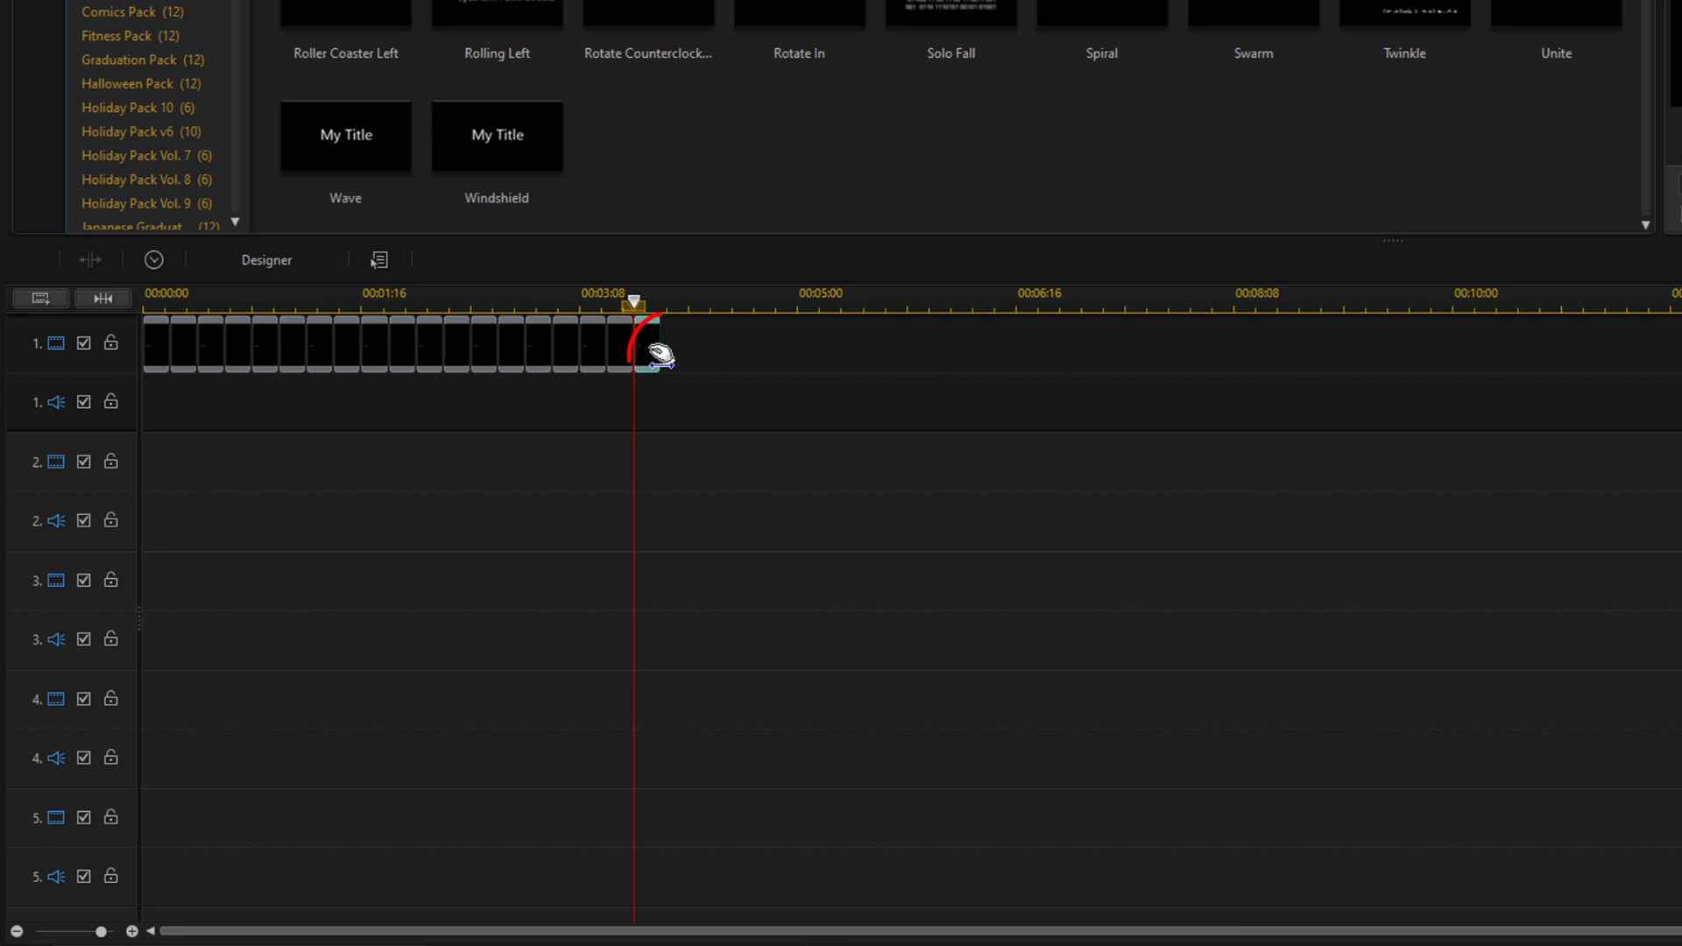
pyautogui.moveTo(658, 355); pyautogui.dragTo(1675, 383)
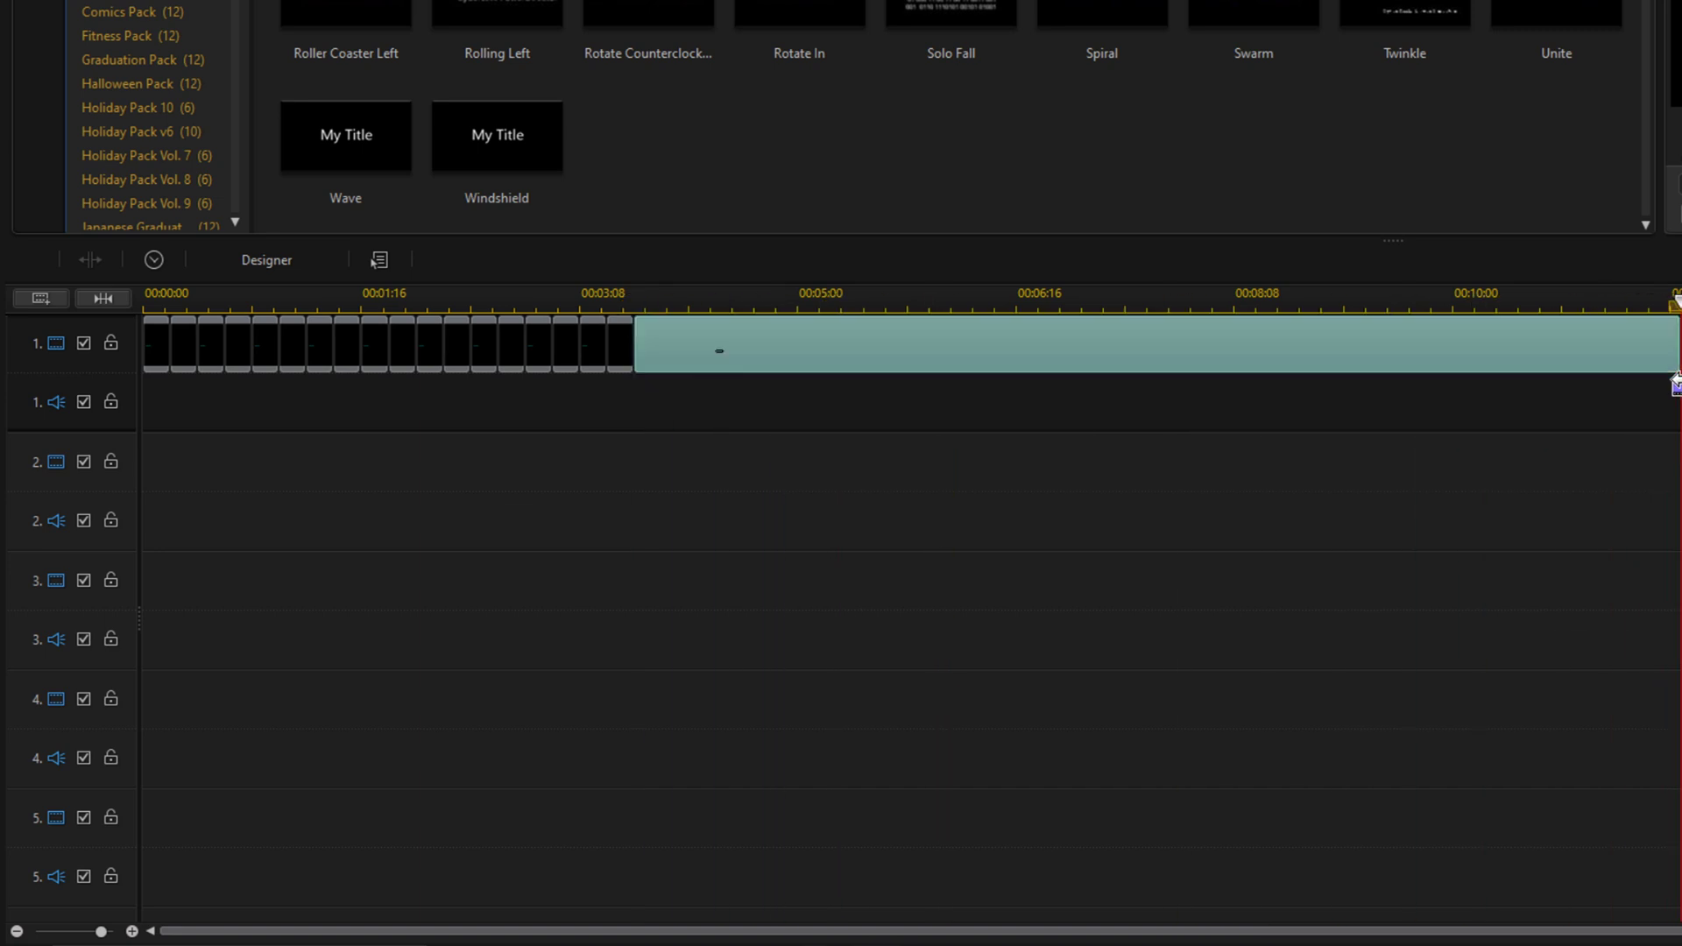
pyautogui.press('Home')
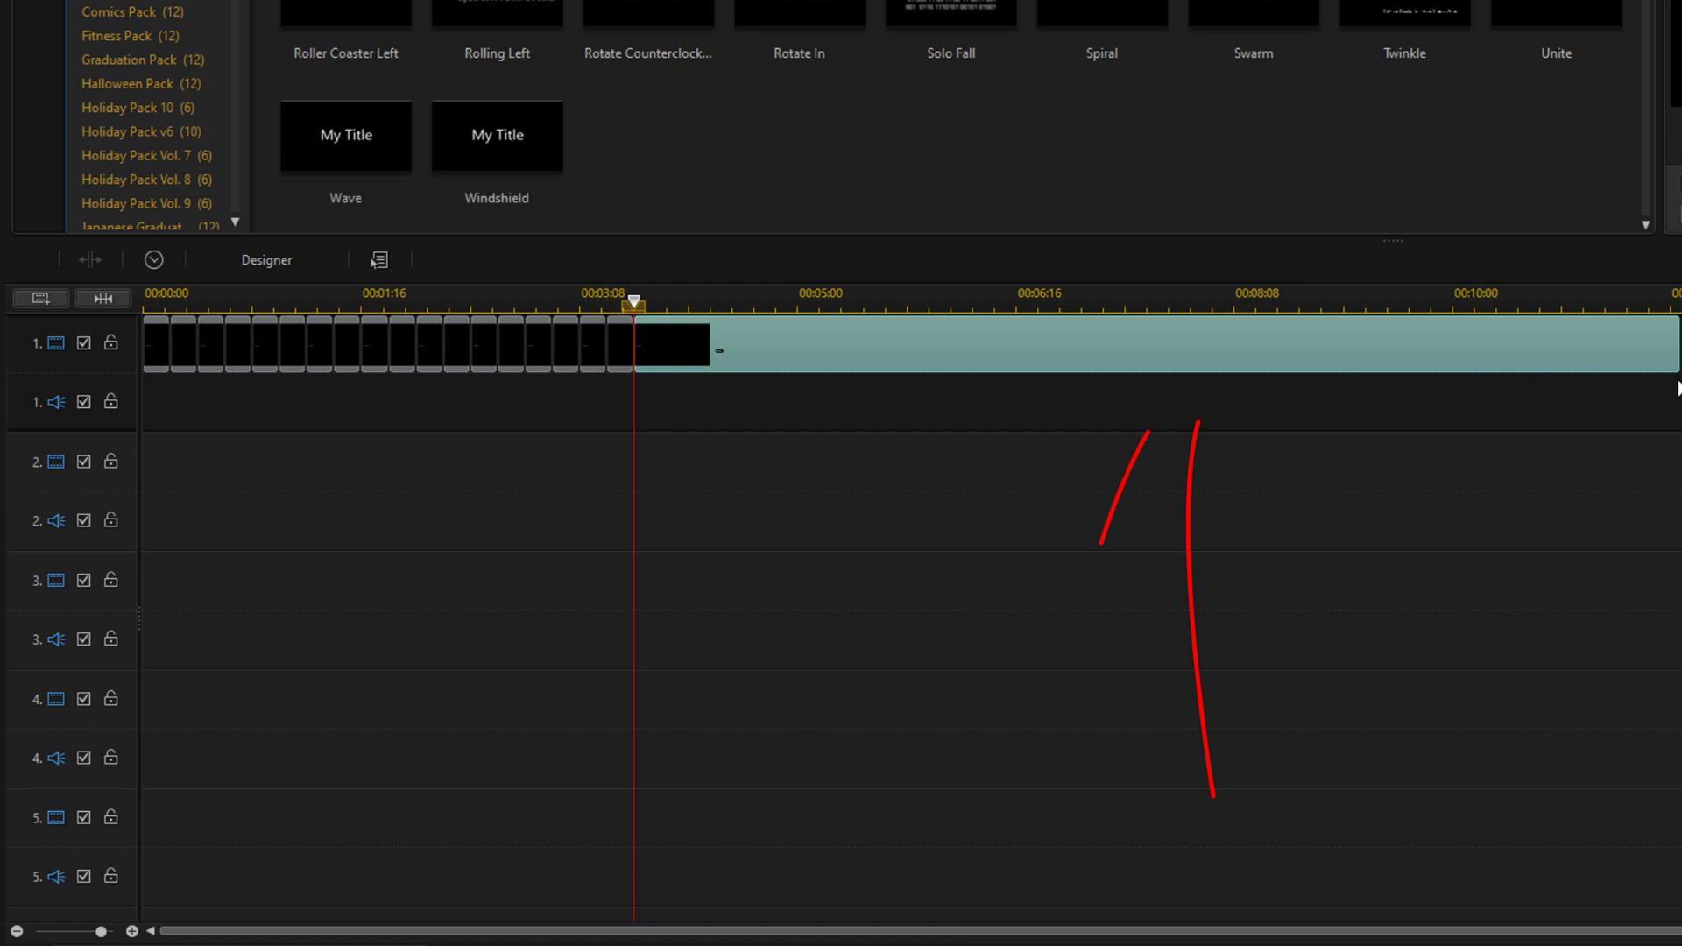
# - Add a 'C' before the underscore so the long final clip reads 'C_'
pyautogui.doubleClick(1201, 359)
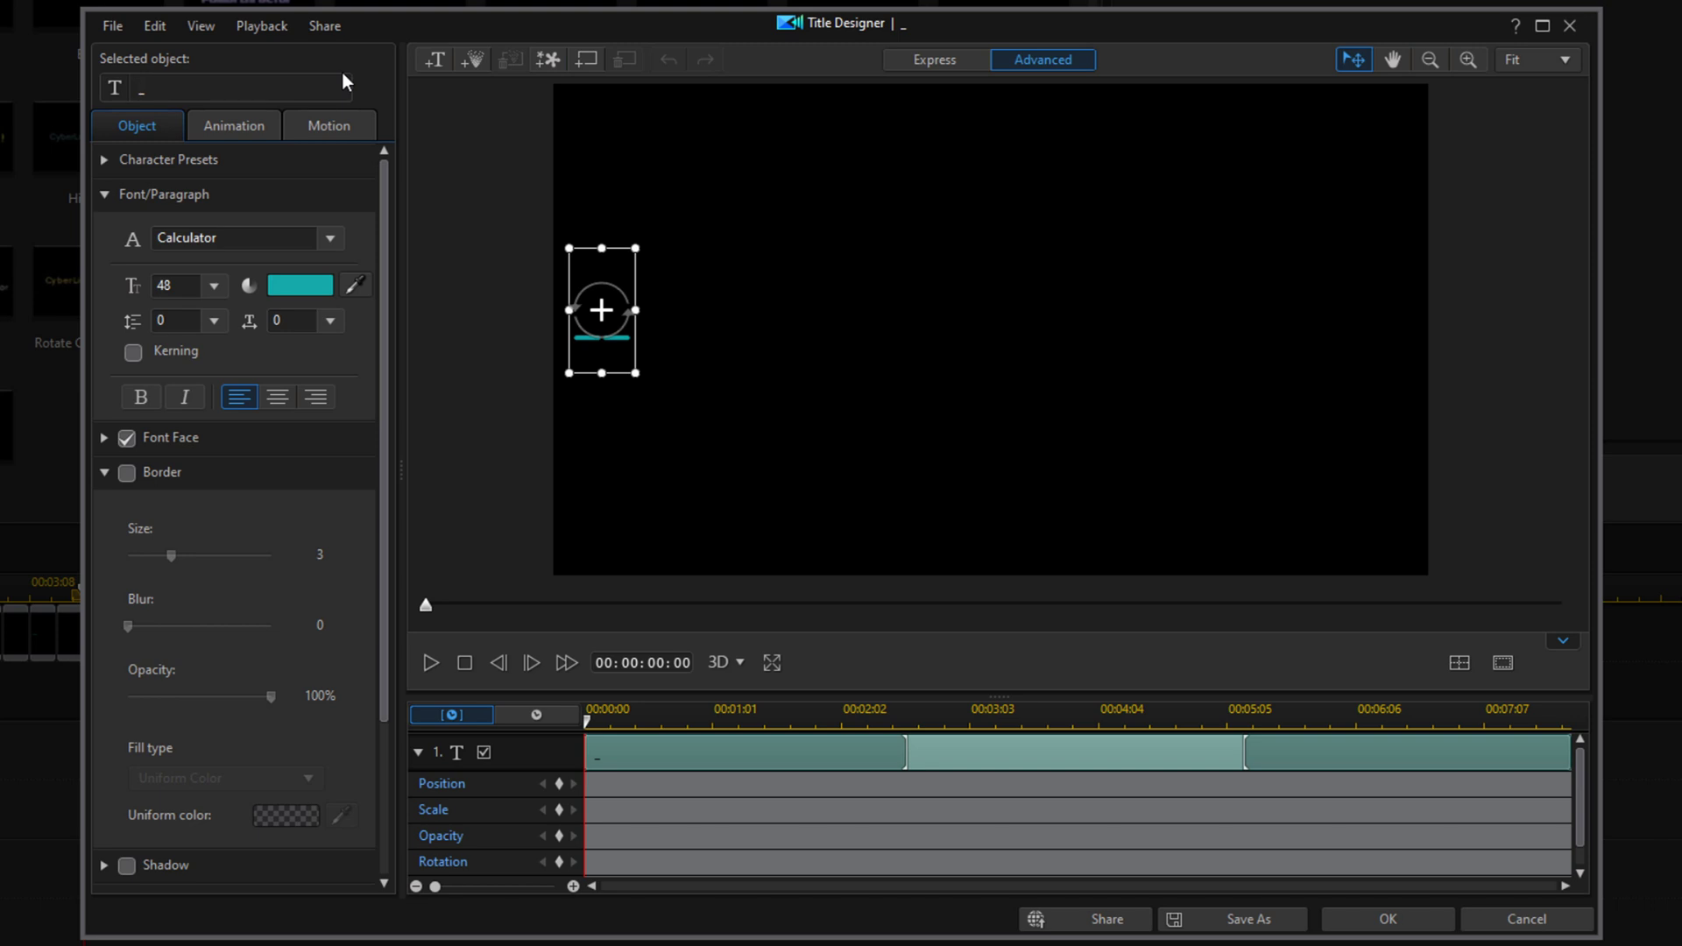
pyautogui.write('c')
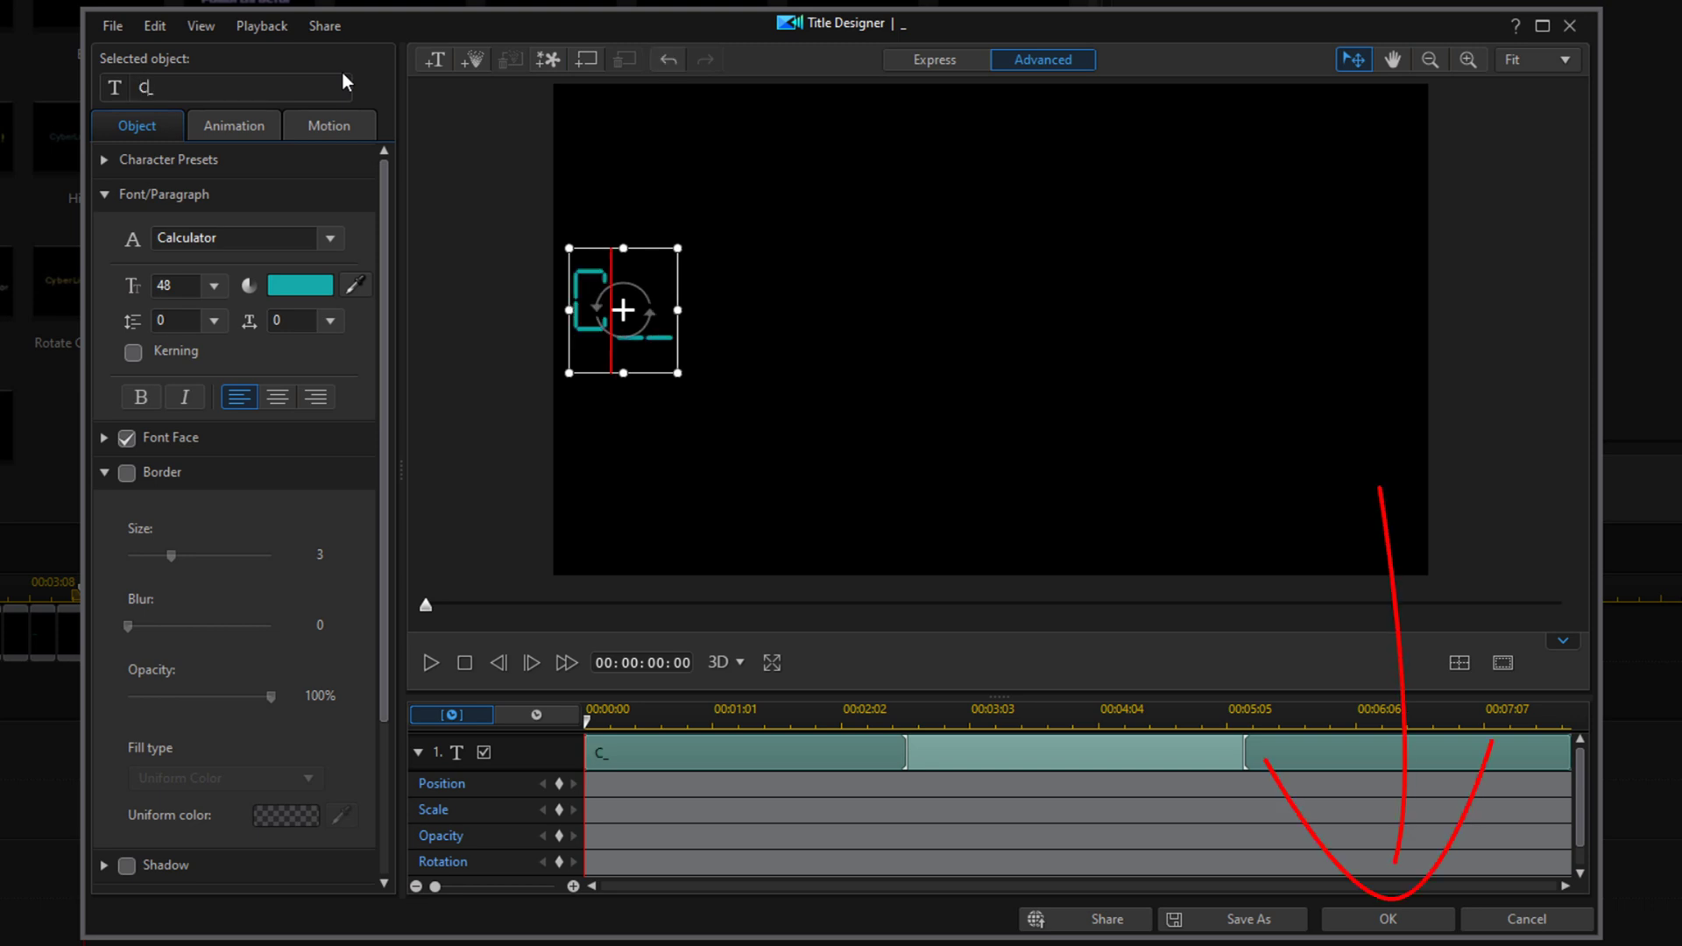
pyautogui.click(1353, 920)
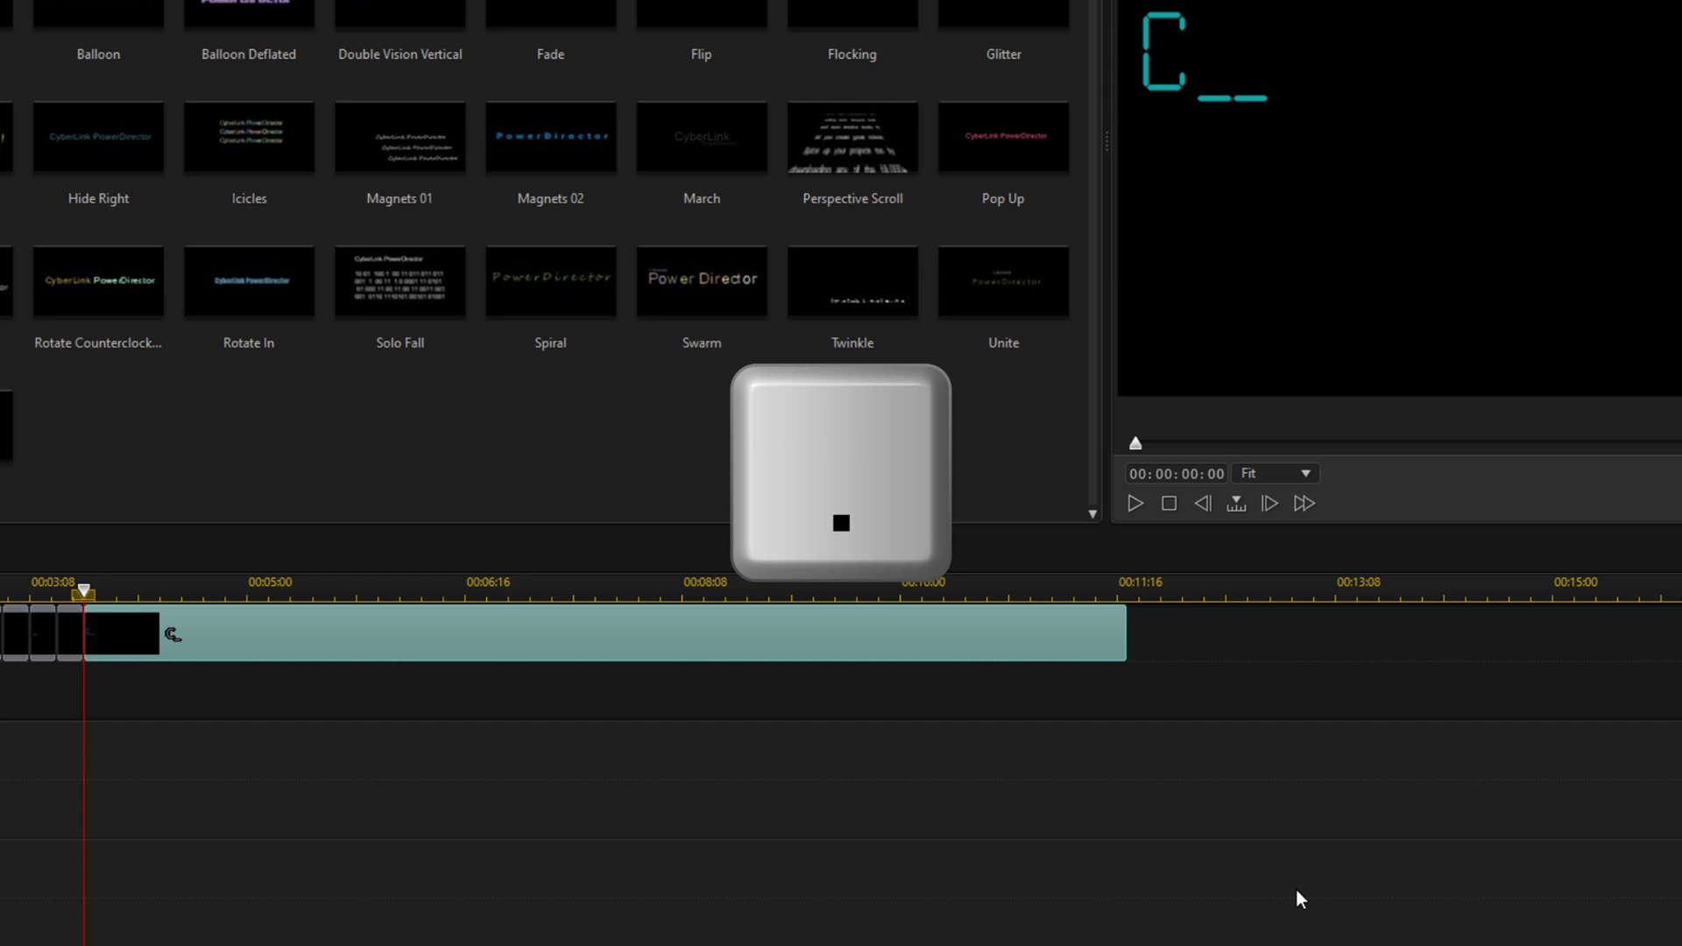
# - Split off short clips and add letters to the remainder, building from CO_ up to COMPUTER_
pyautogui.hotkey('ctrl', 't')
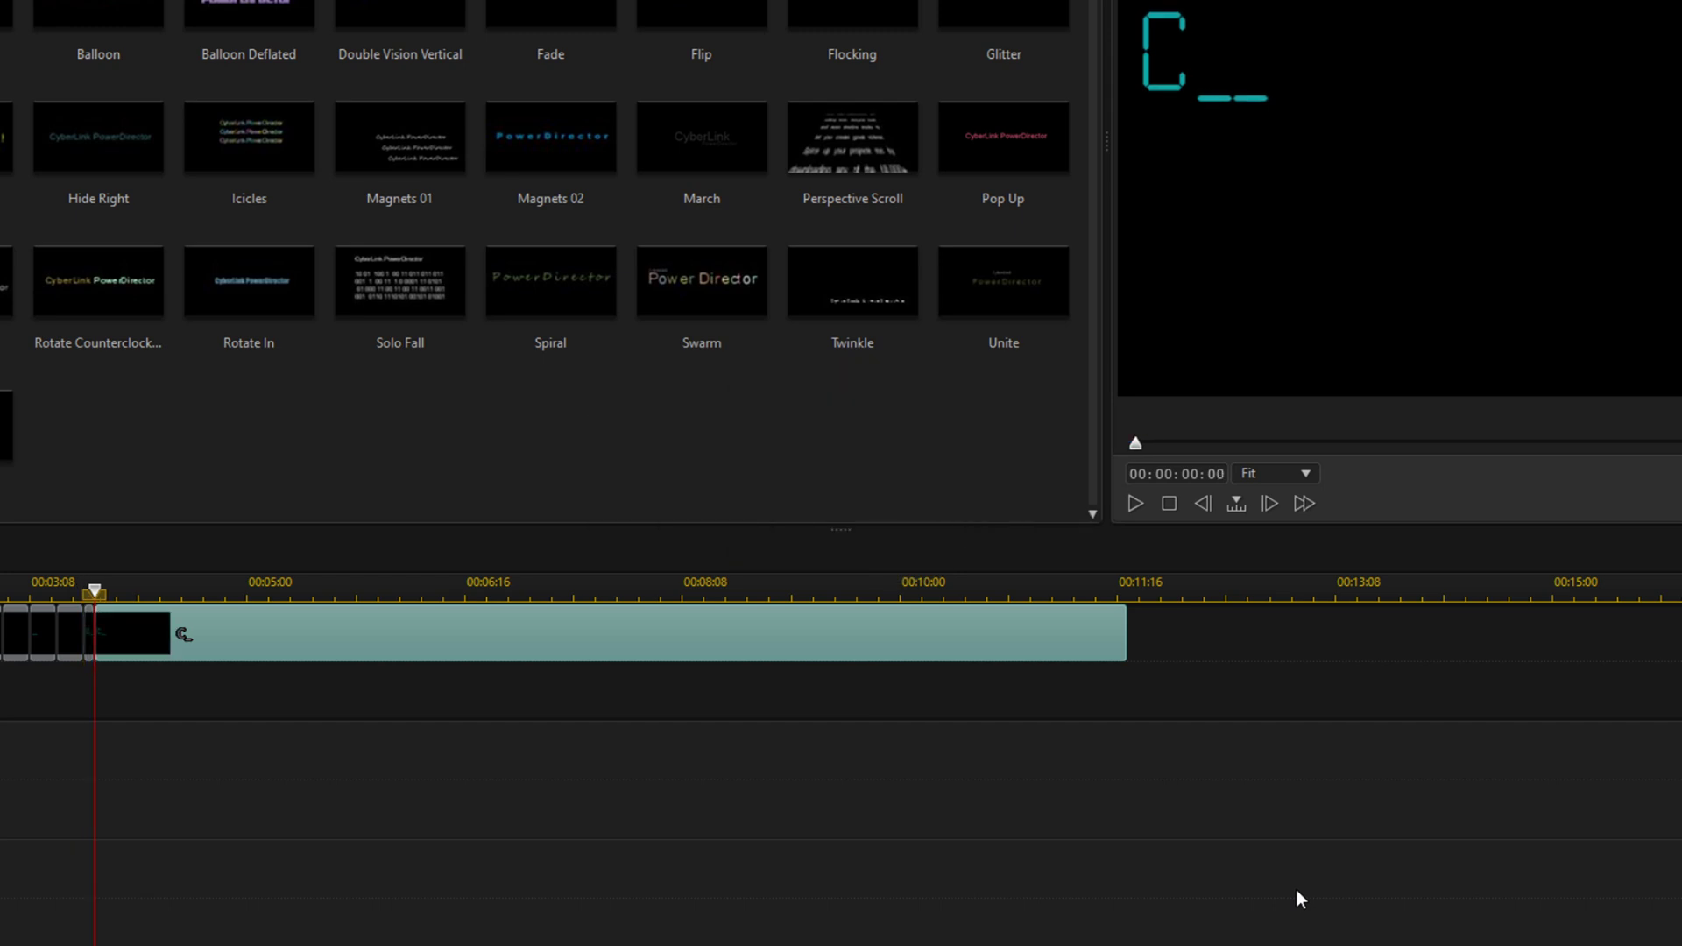
pyautogui.doubleClick(402, 659)
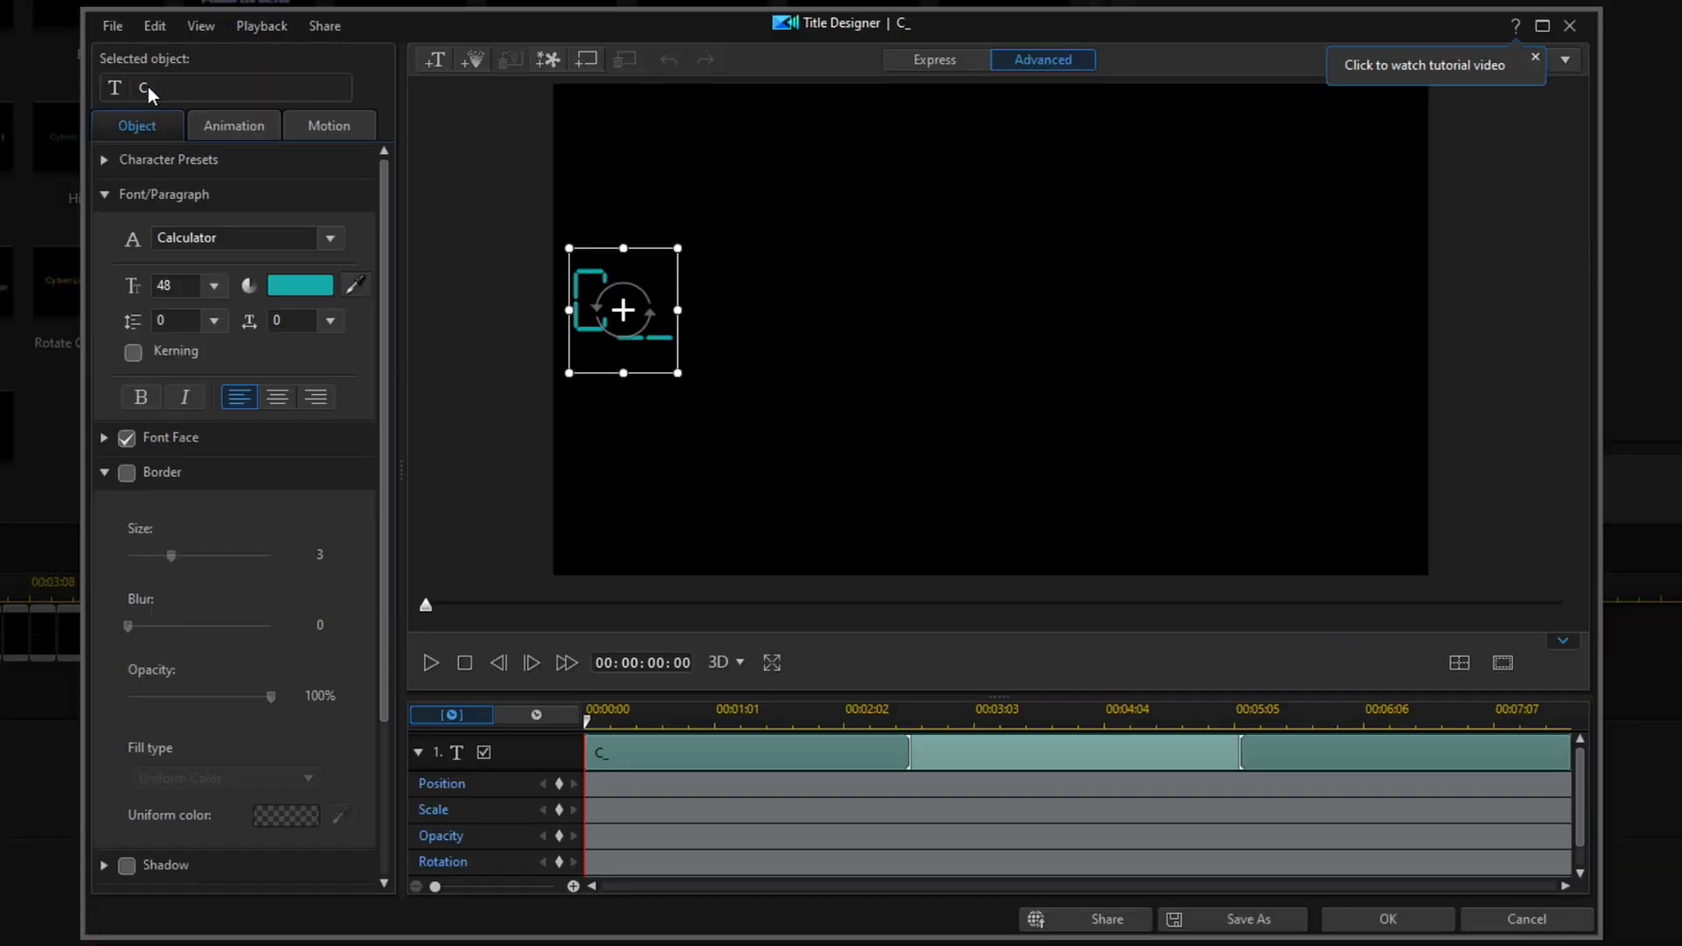
pyautogui.write('O')
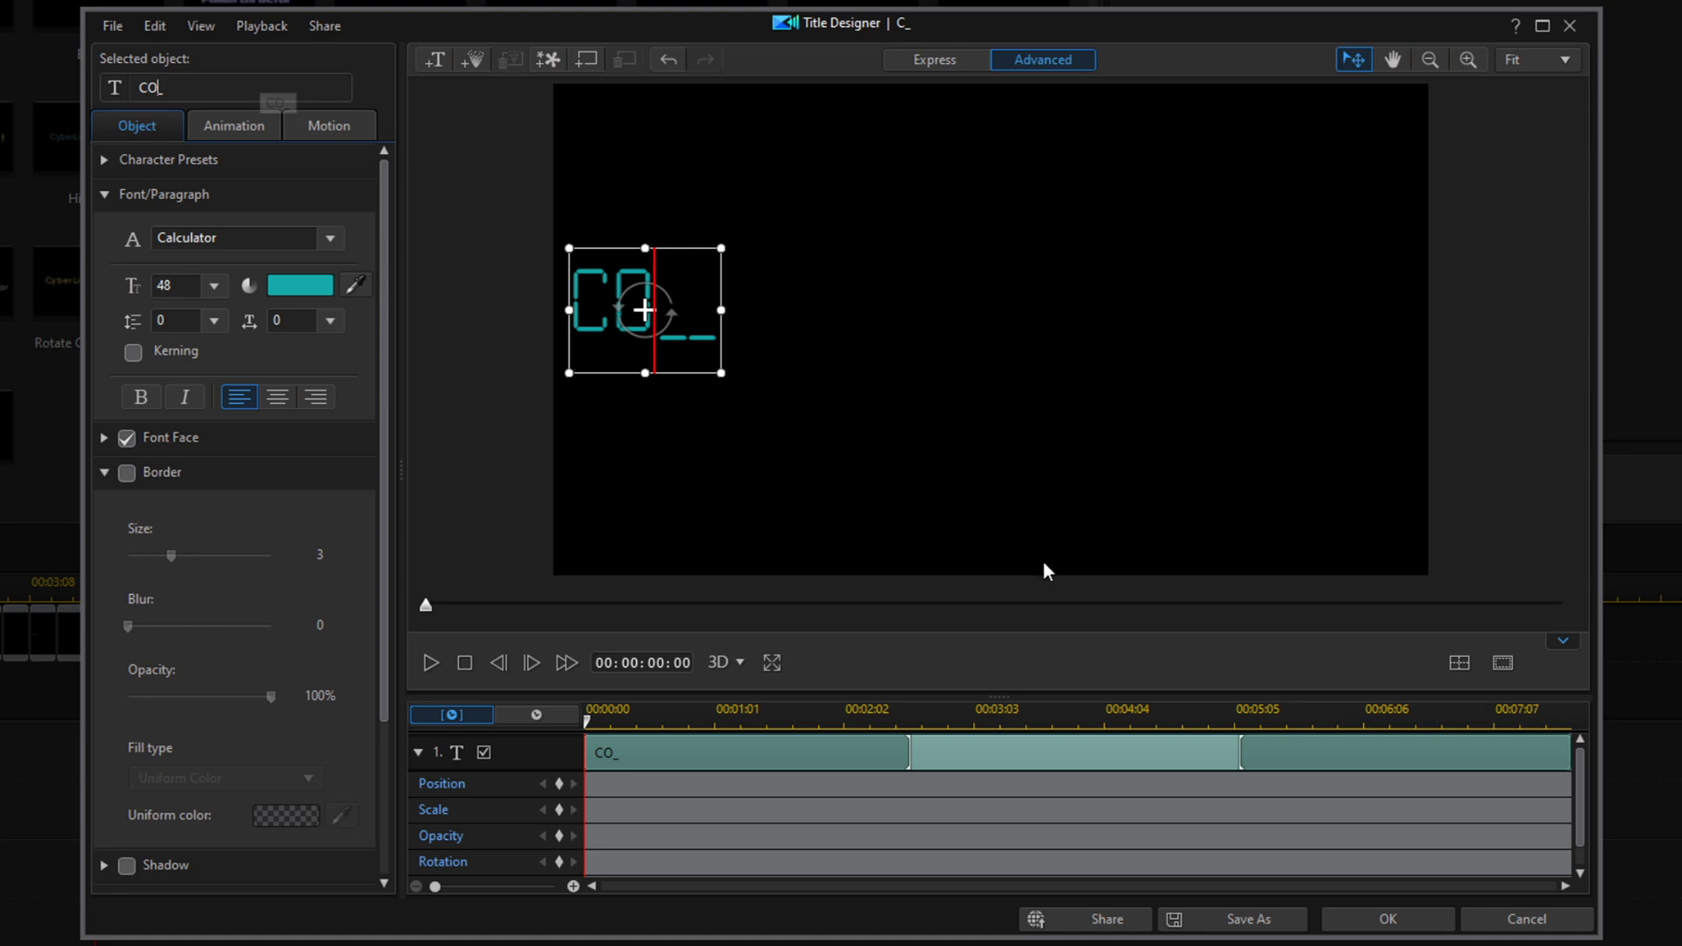
pyautogui.click(1386, 924)
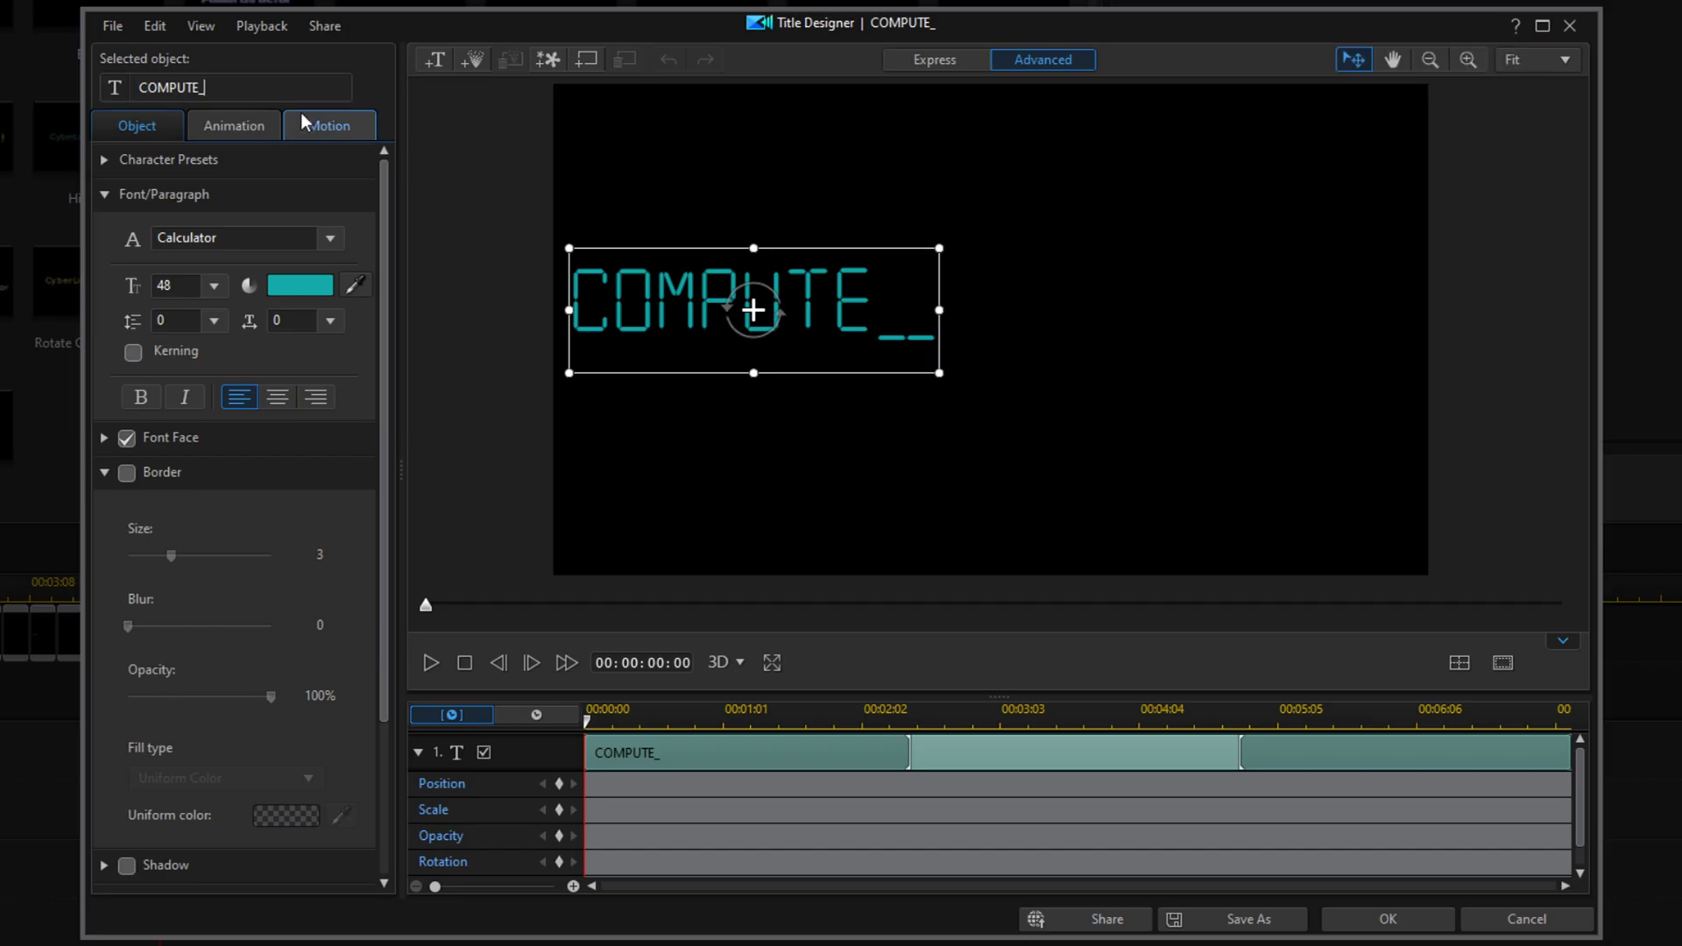
pyautogui.write('R_')
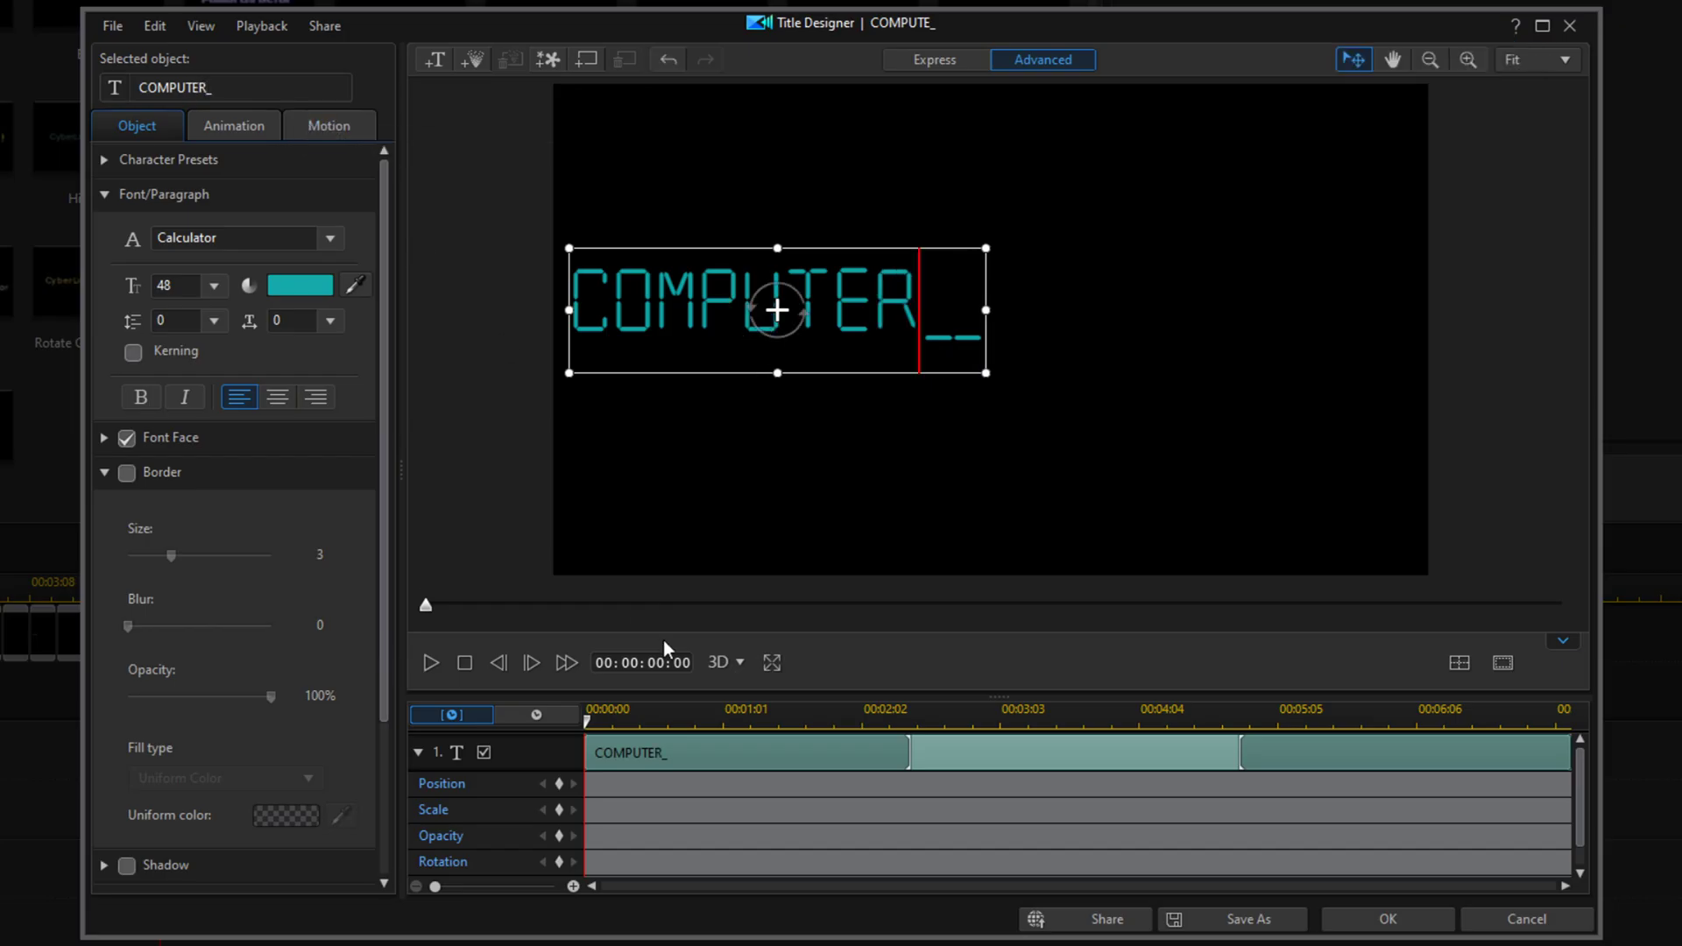
pyautogui.click(1419, 920)
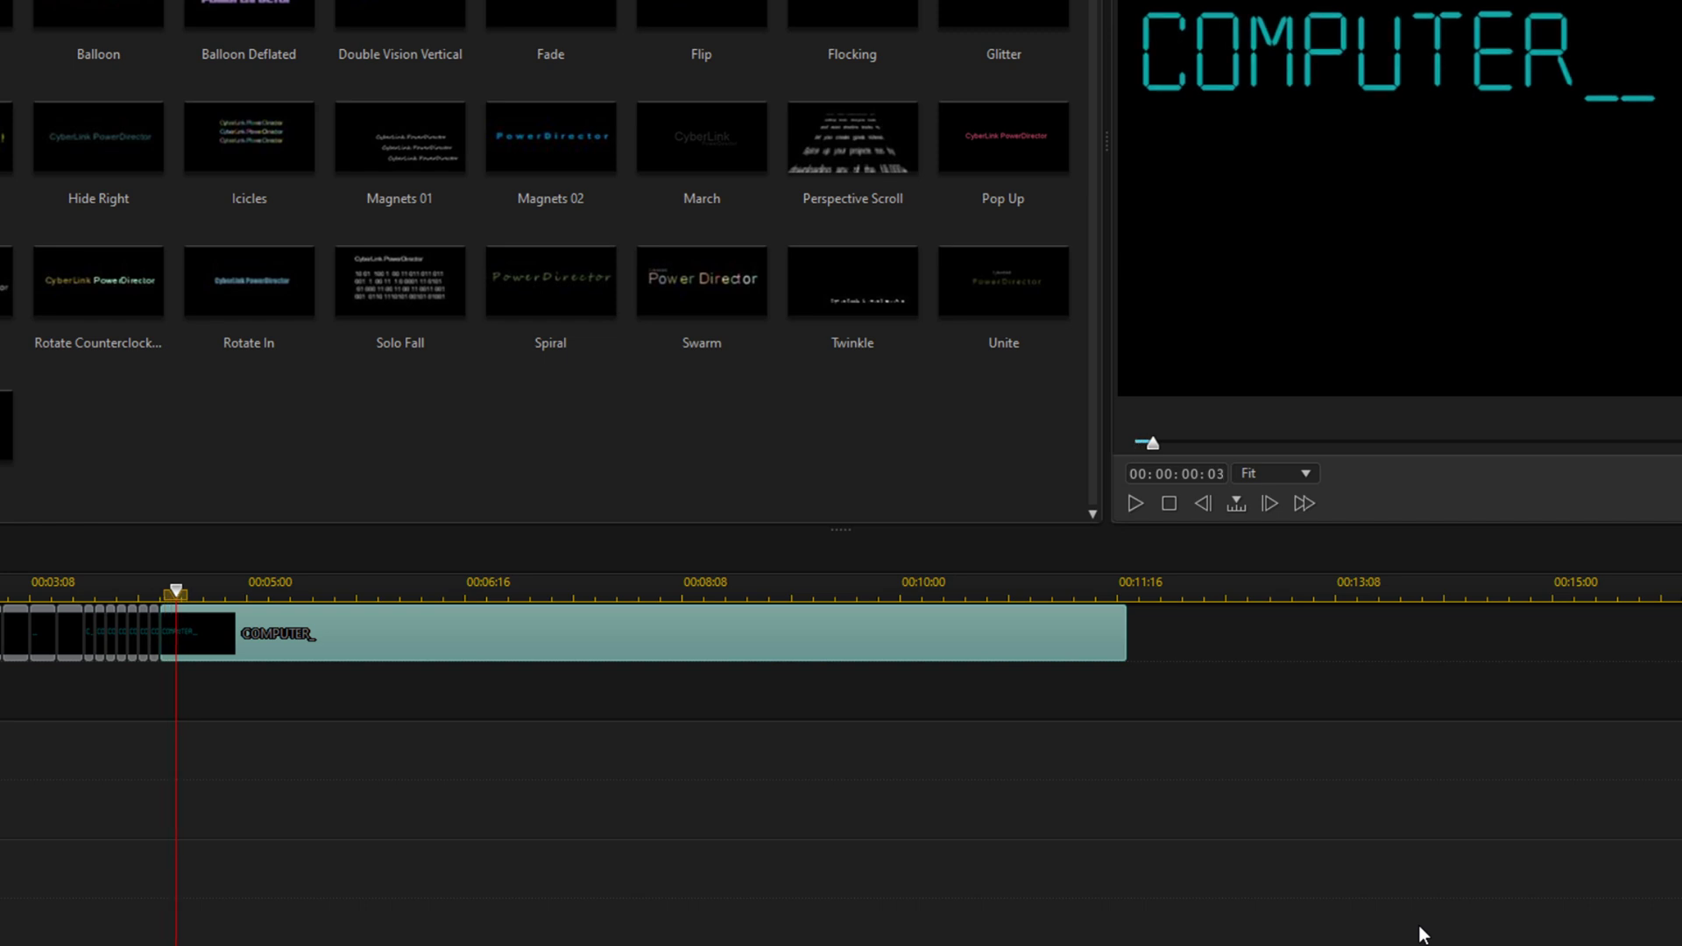
# - Split off short COMPUTER_ clips and delete the long leftover COMPUTER_ clip
pyautogui.hotkey('ctrl', 't')
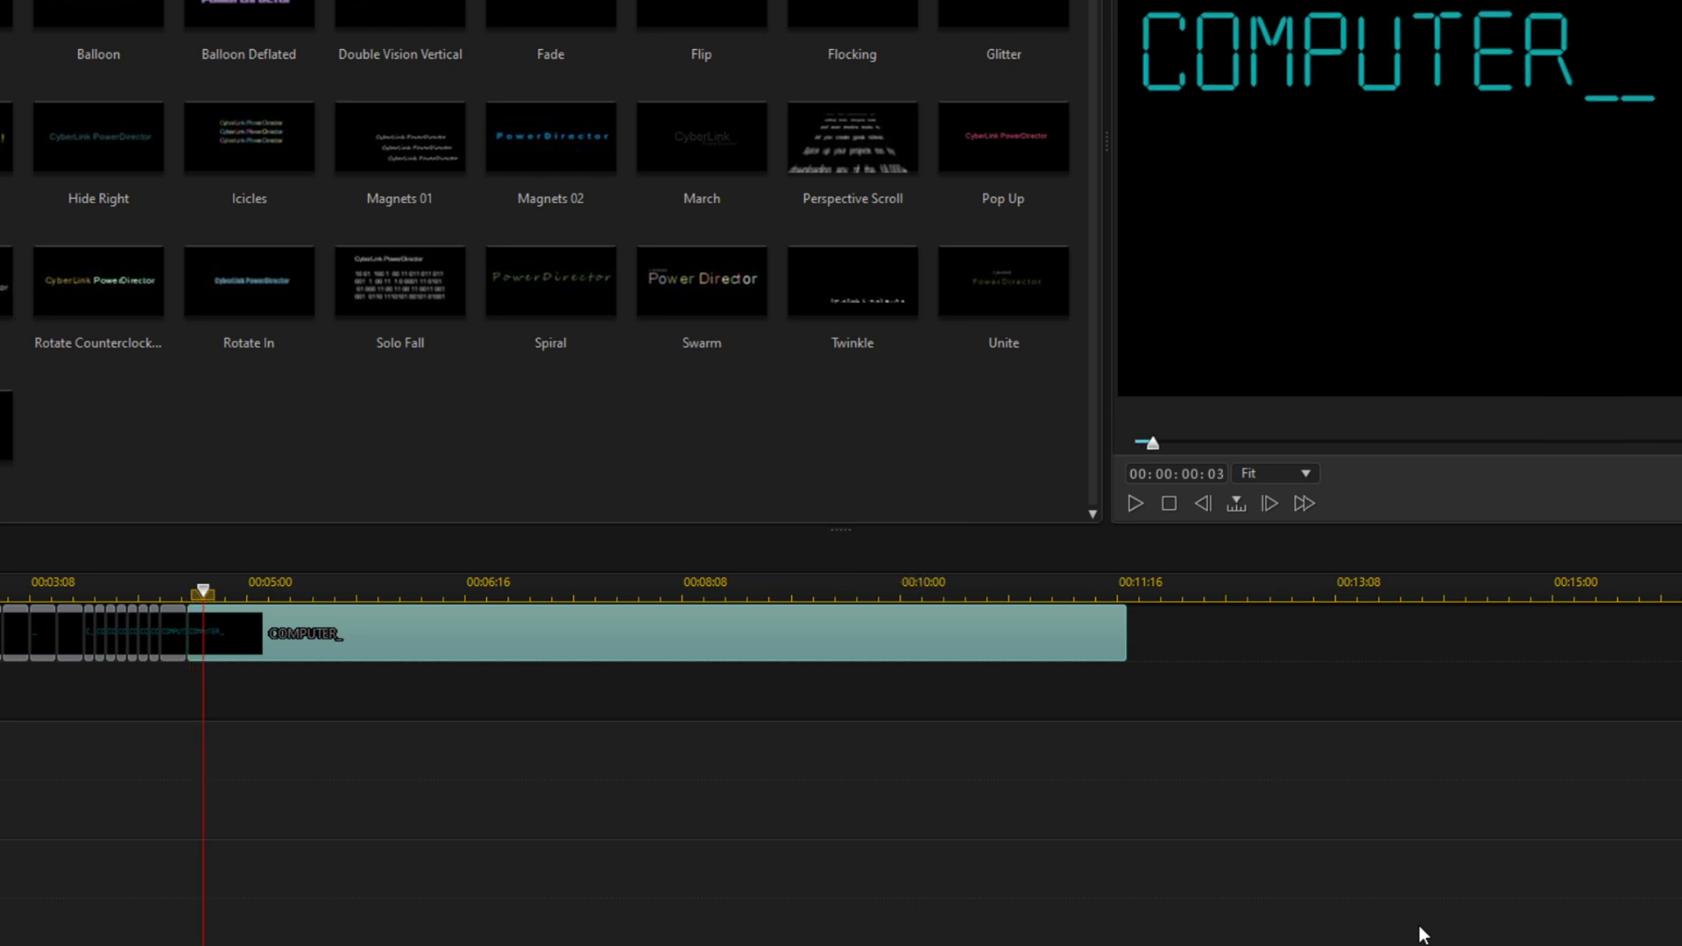
pyautogui.hotkey('ctrl', 't')
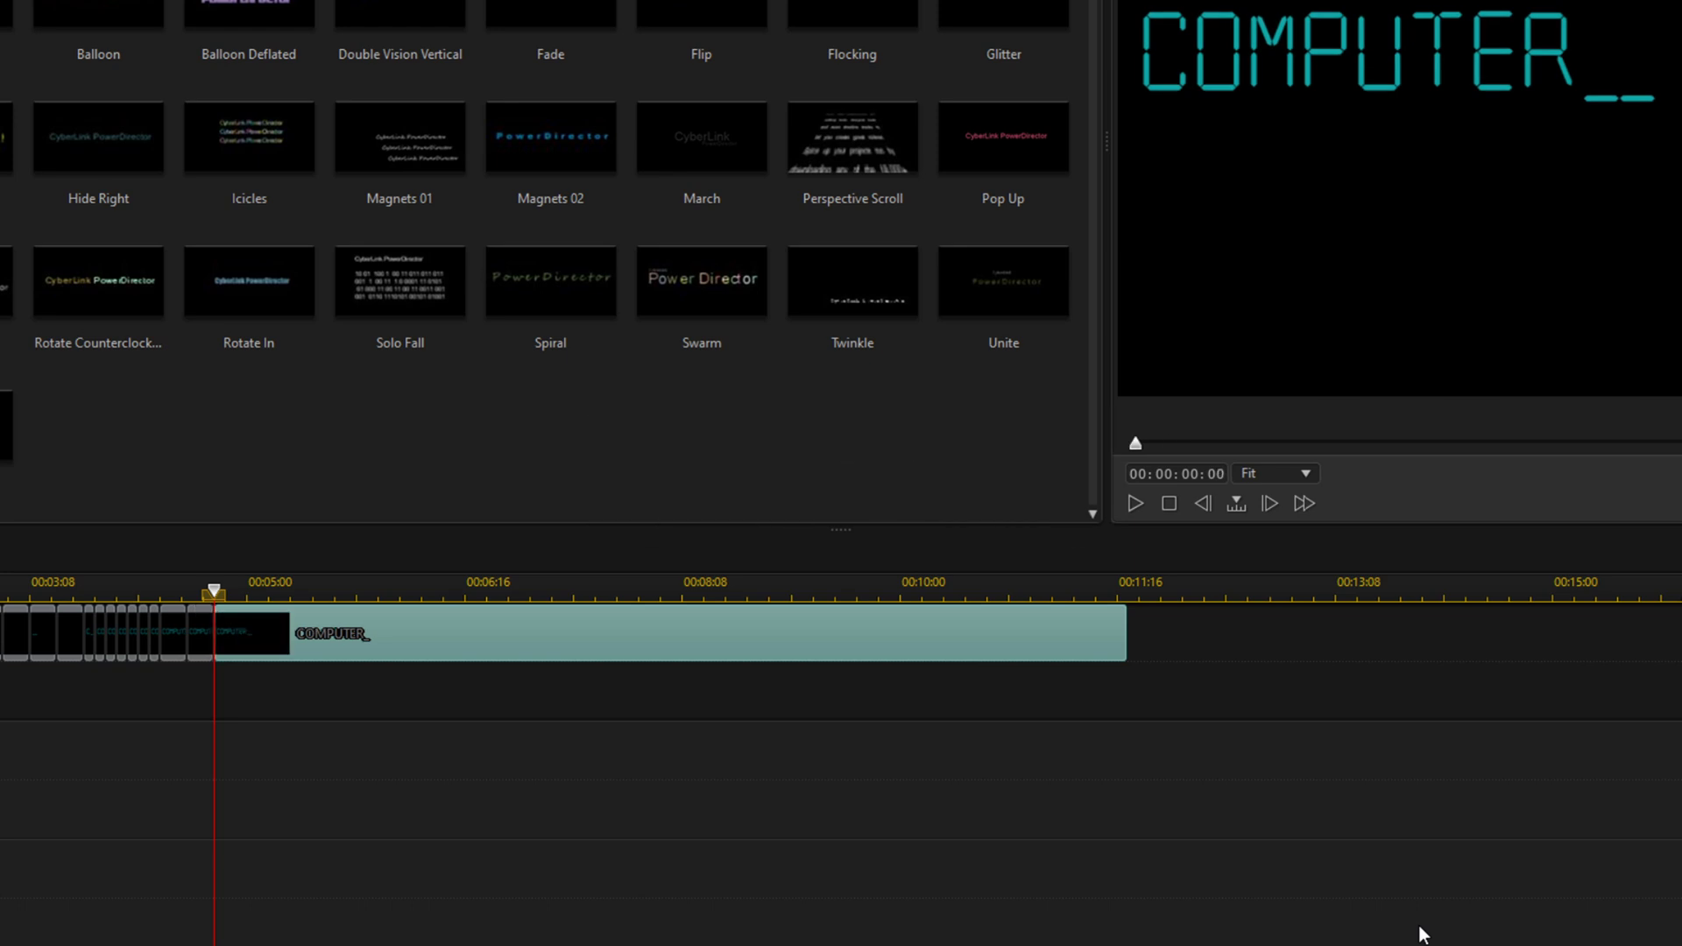
pyautogui.press('Delete')
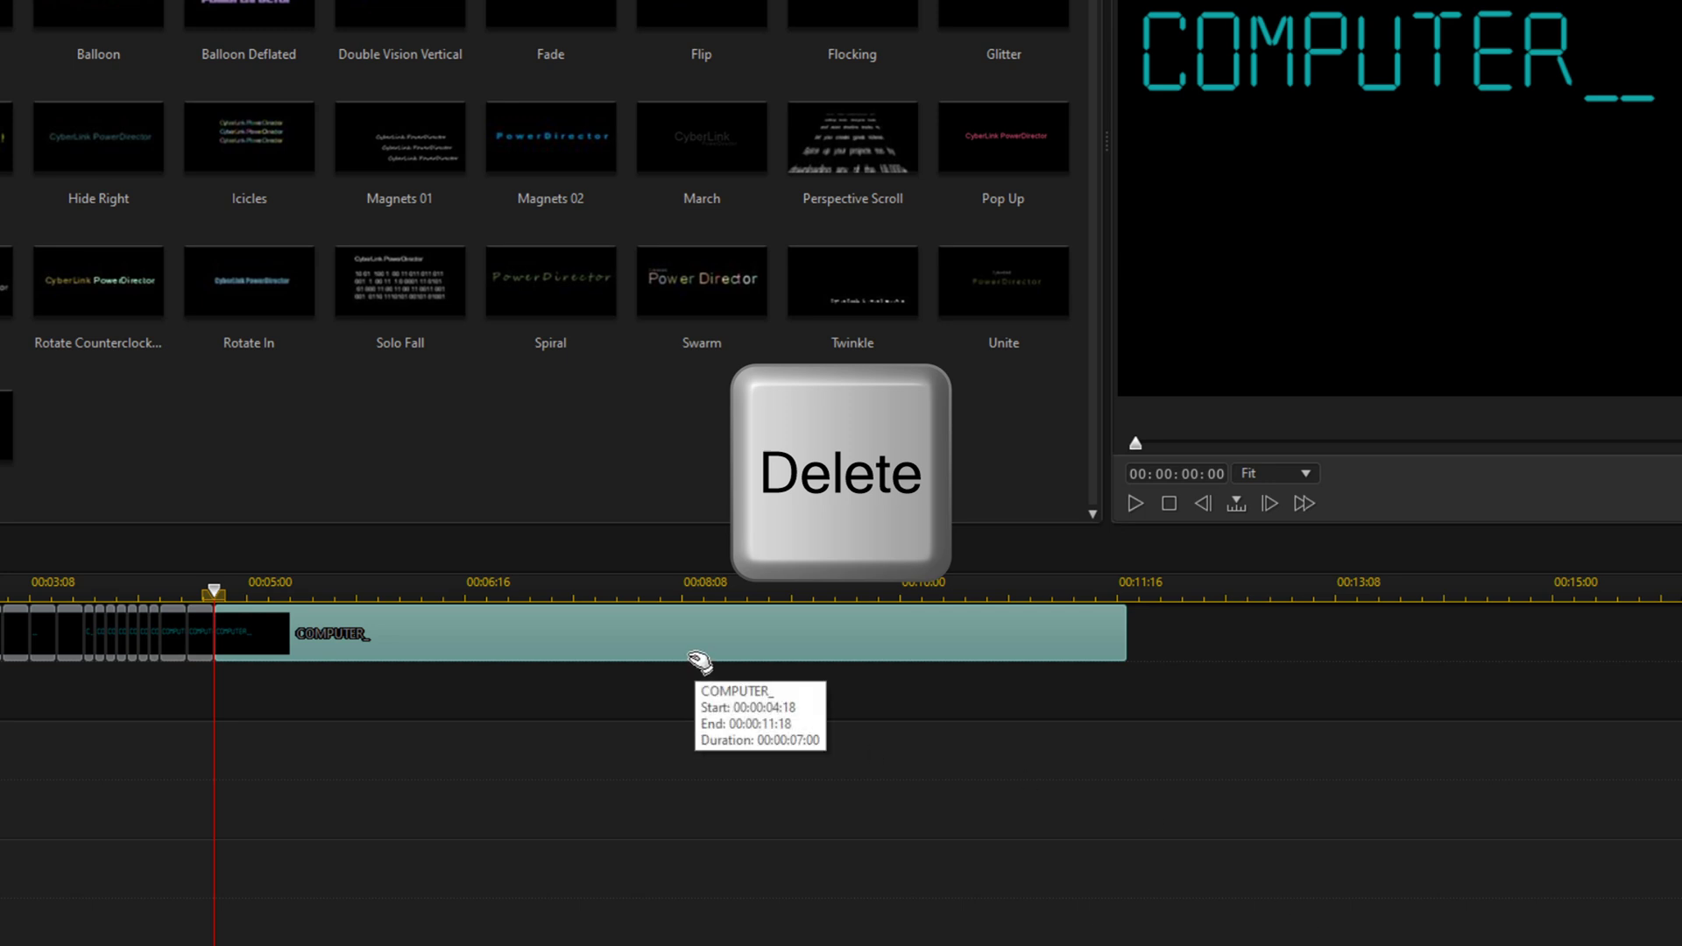
# - Delete the long COMPUTER_ clip and retitle the last short clip to 'COMPUTER' without underscore
pyautogui.press('Delete')
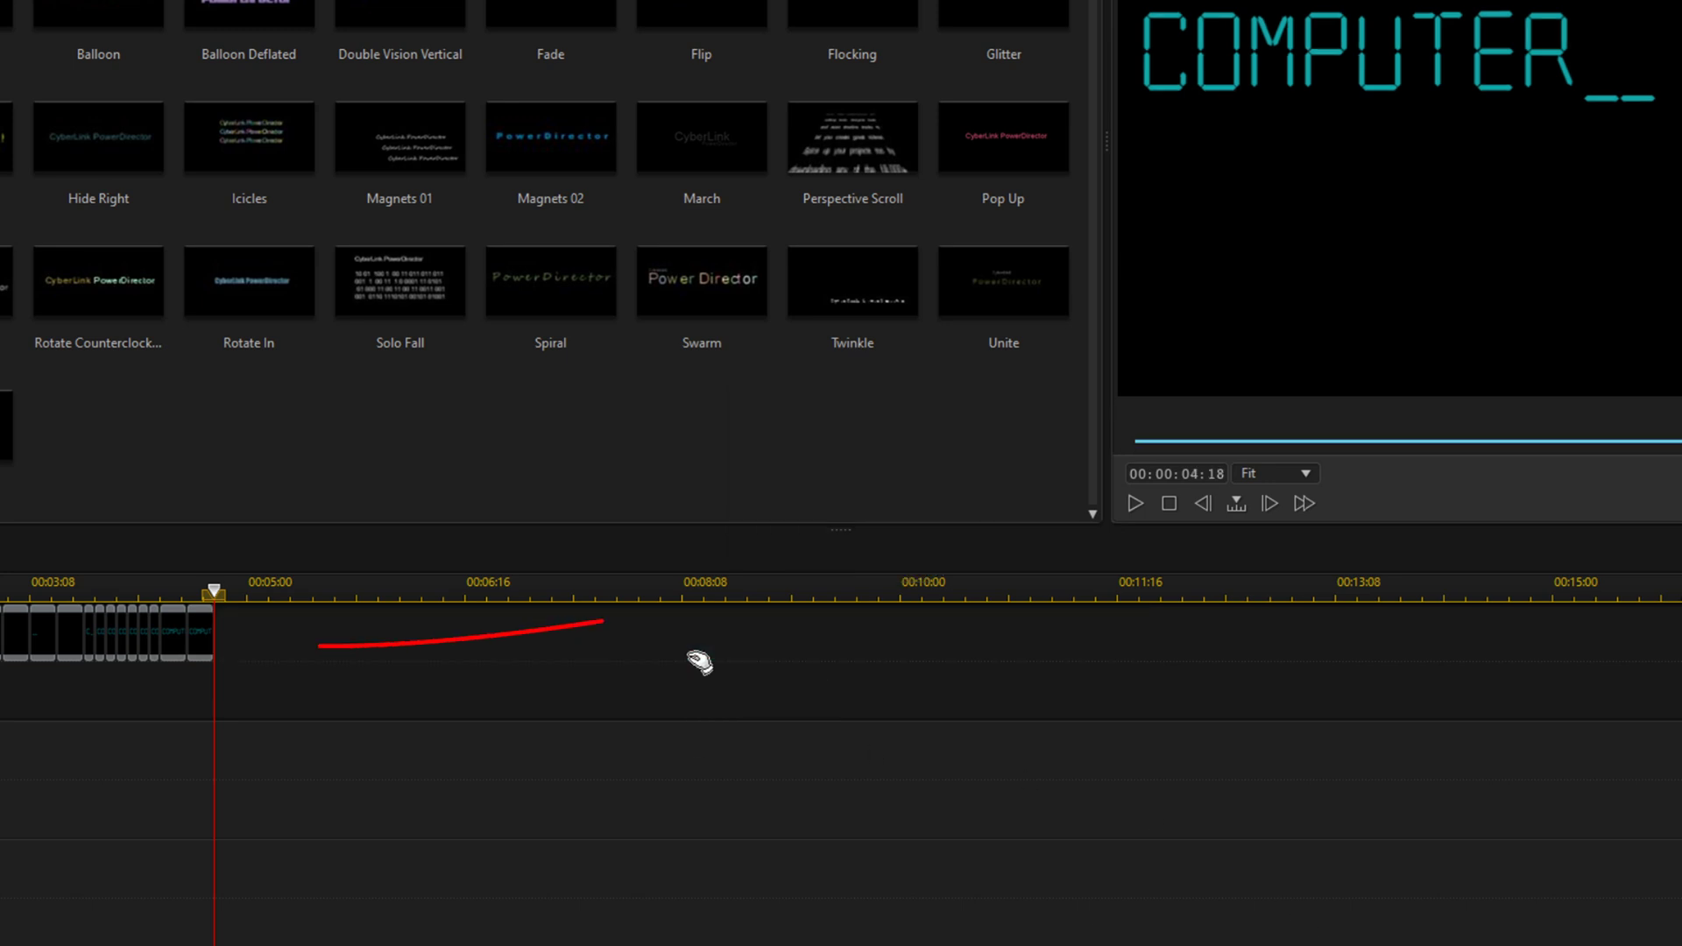
pyautogui.click(172, 640)
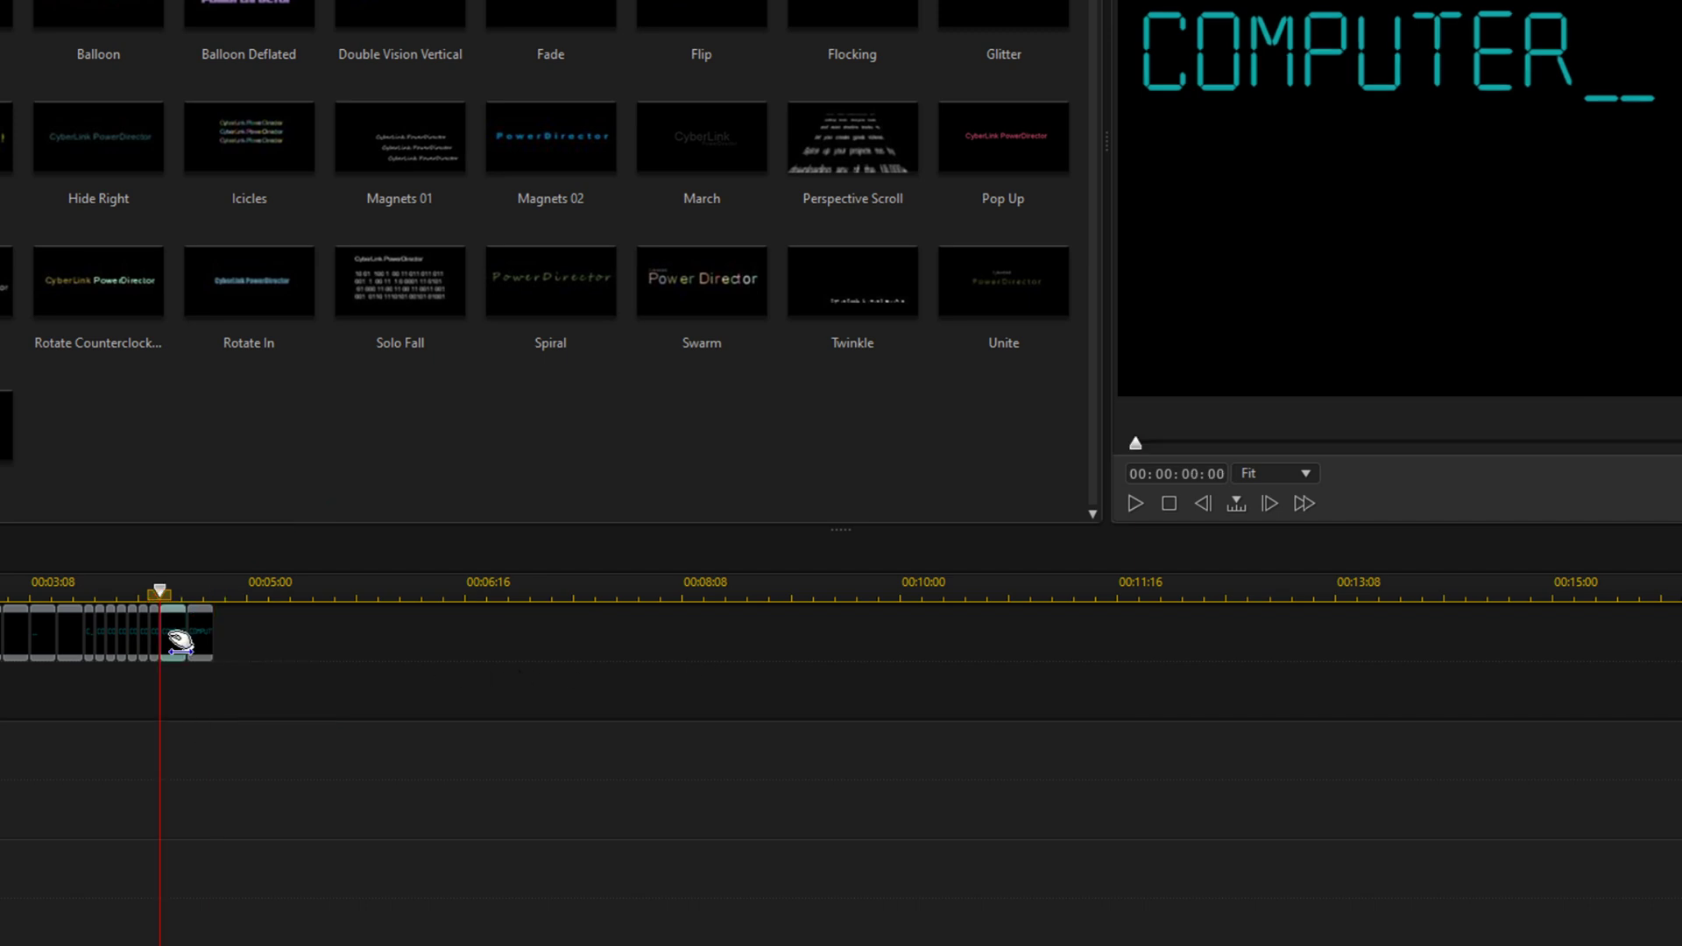
pyautogui.doubleClick(174, 640)
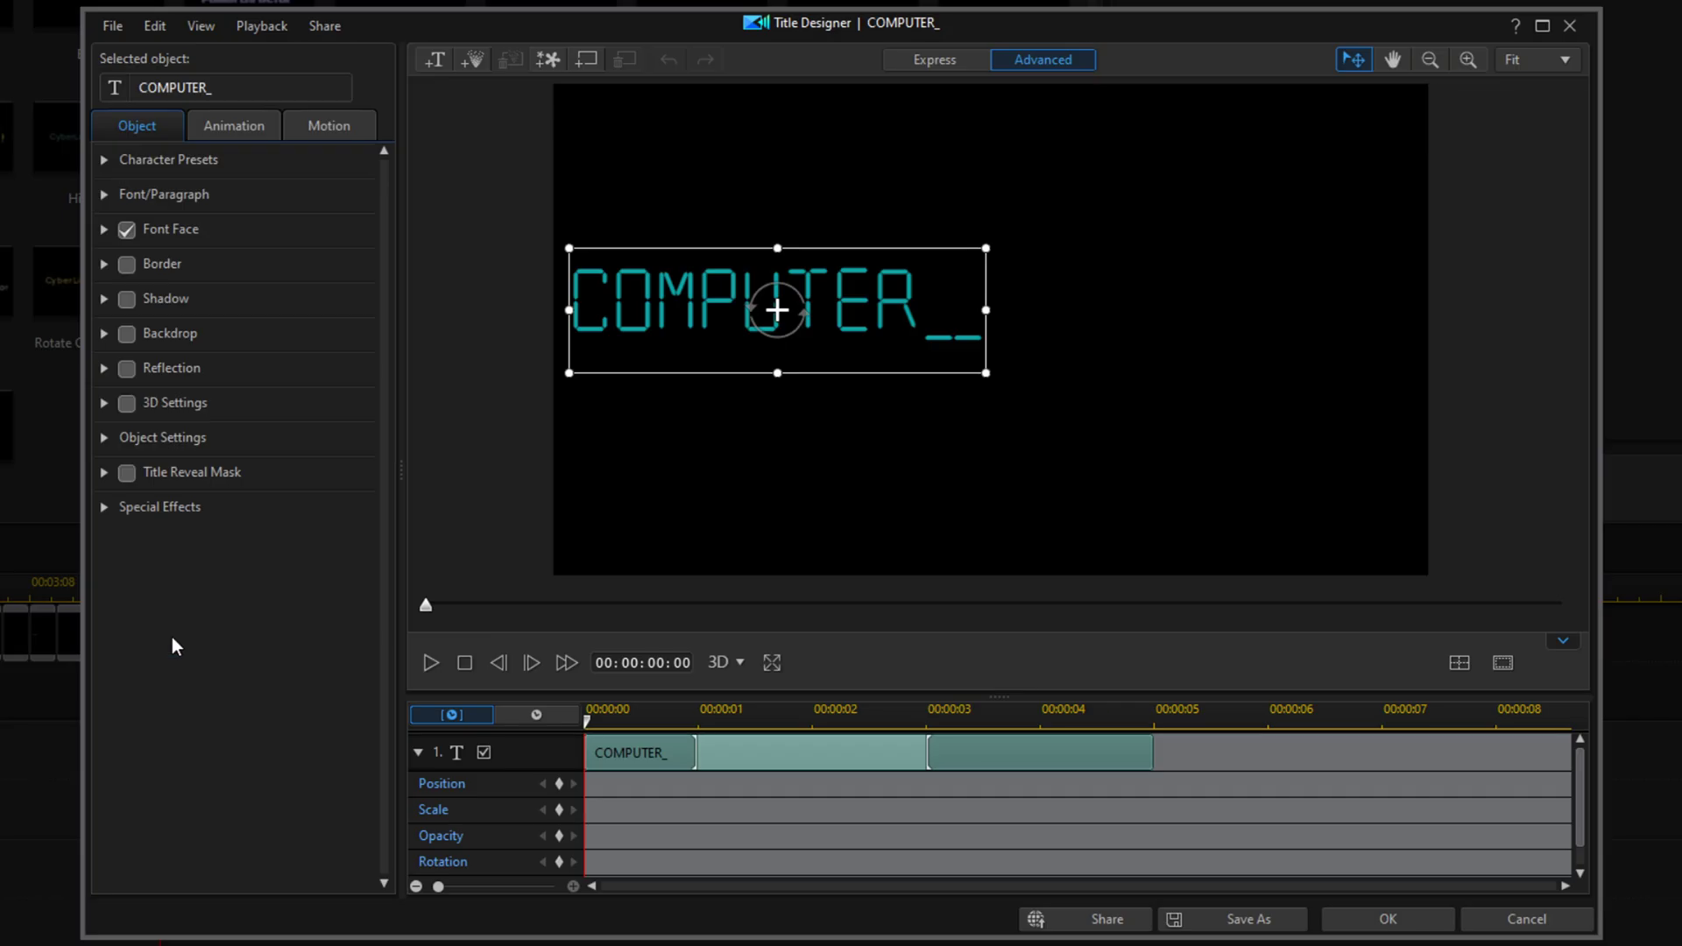
pyautogui.press('BackSpace')
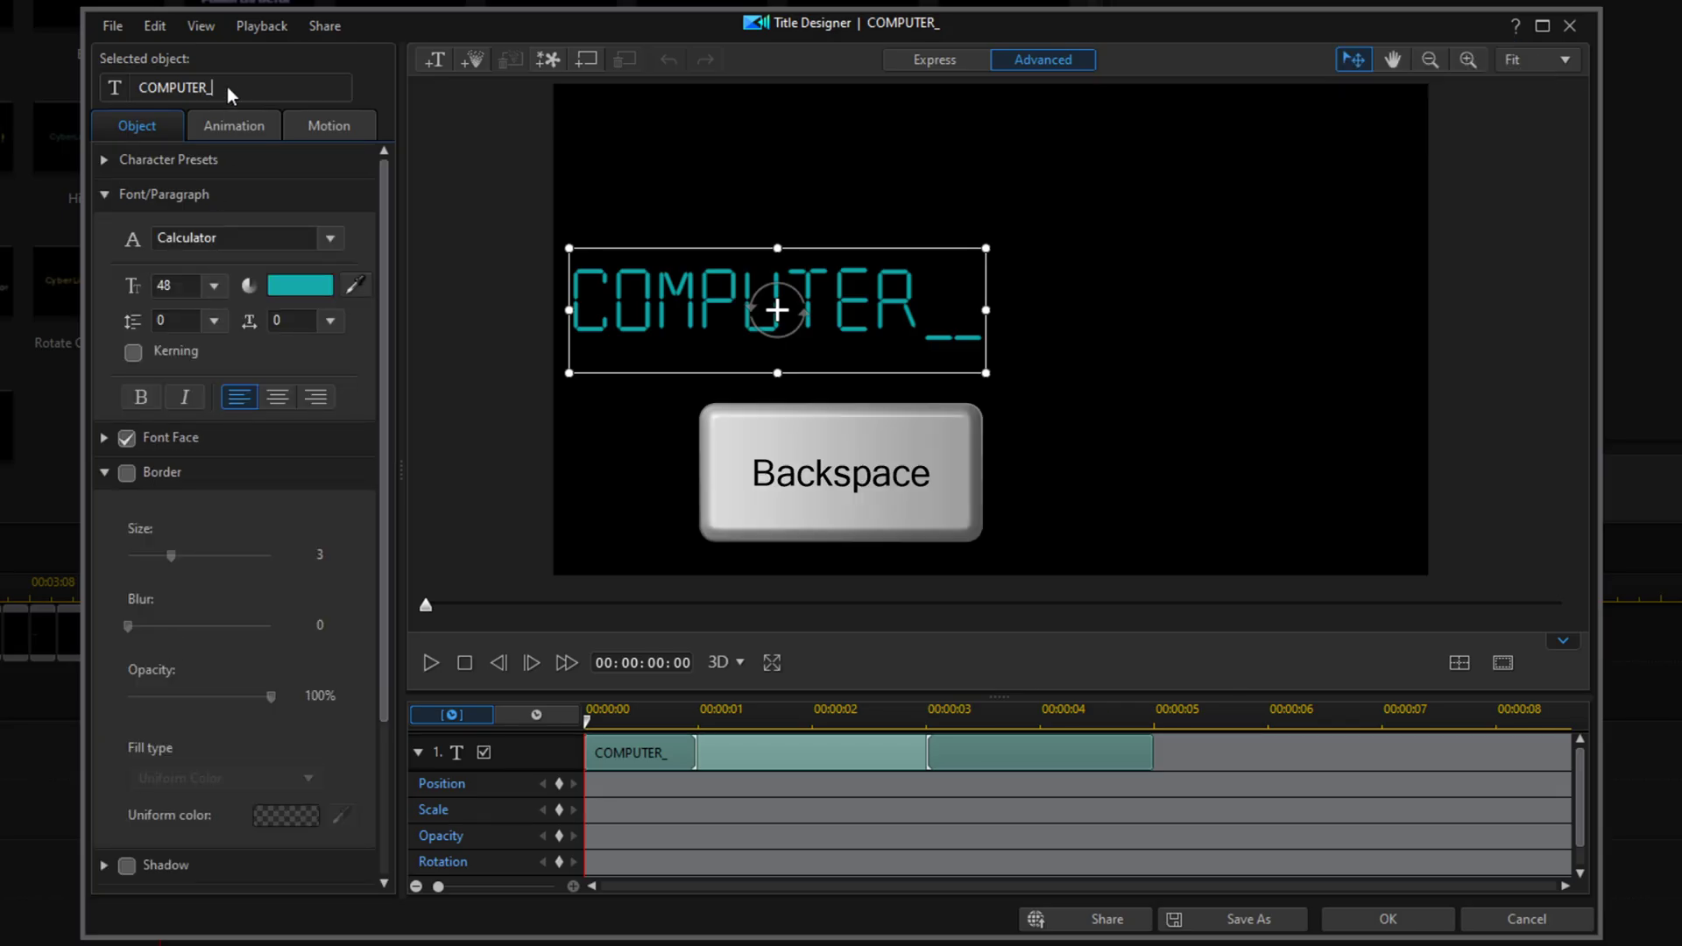
pyautogui.press('BackSpace')
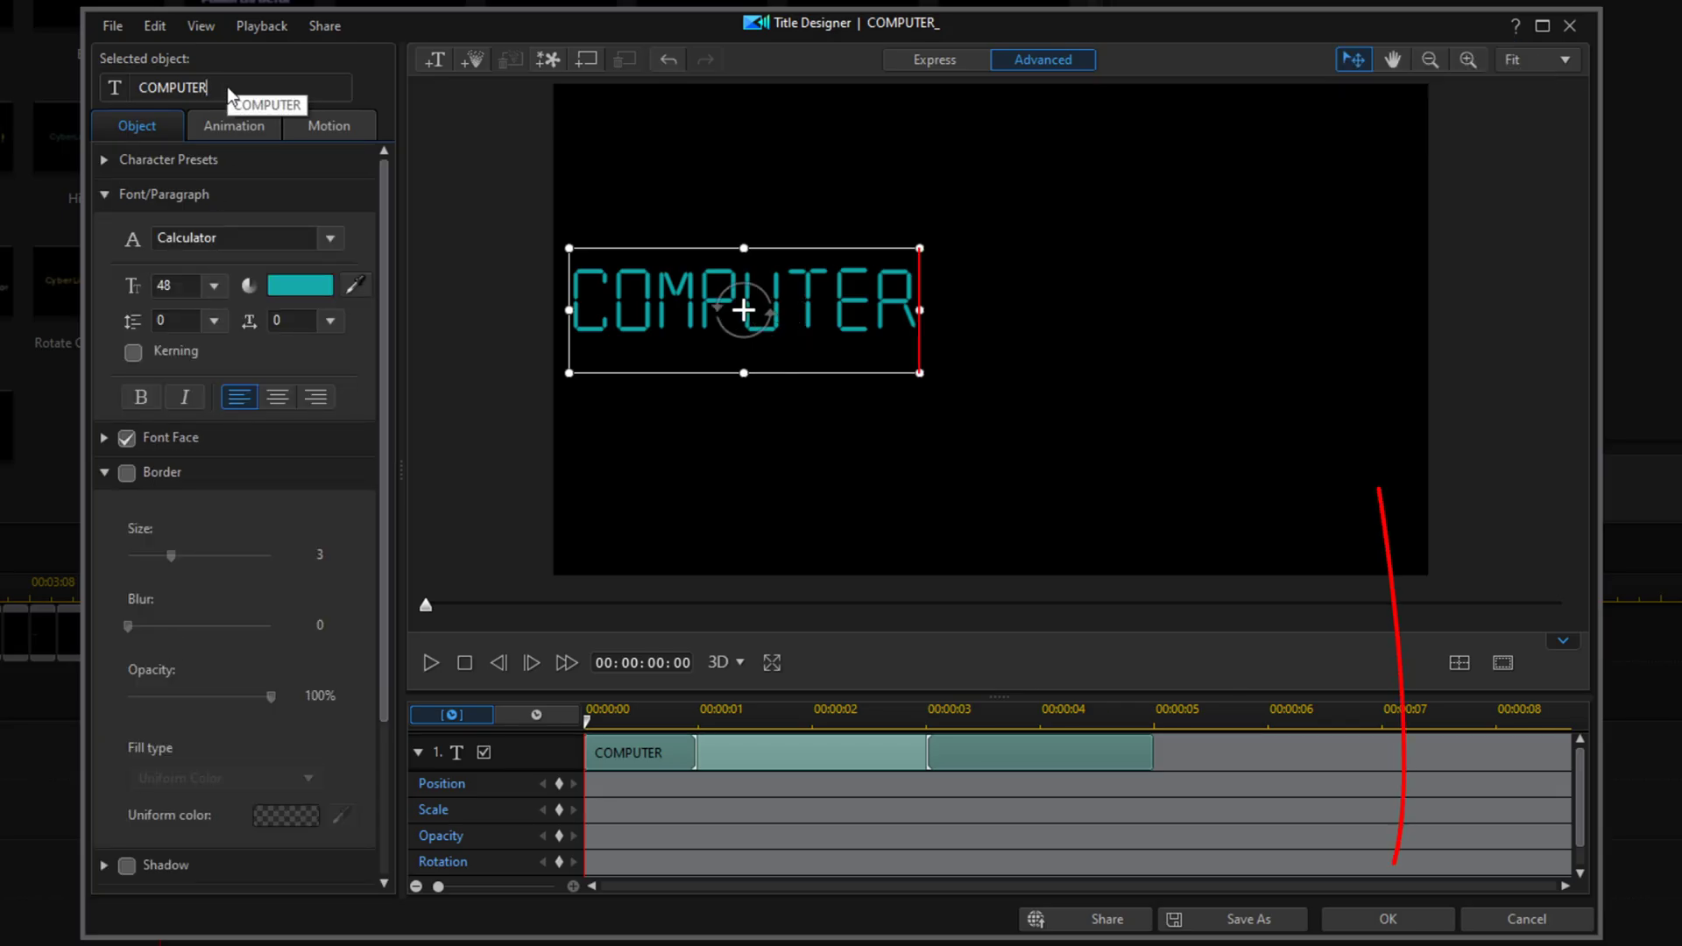
pyautogui.click(1363, 922)
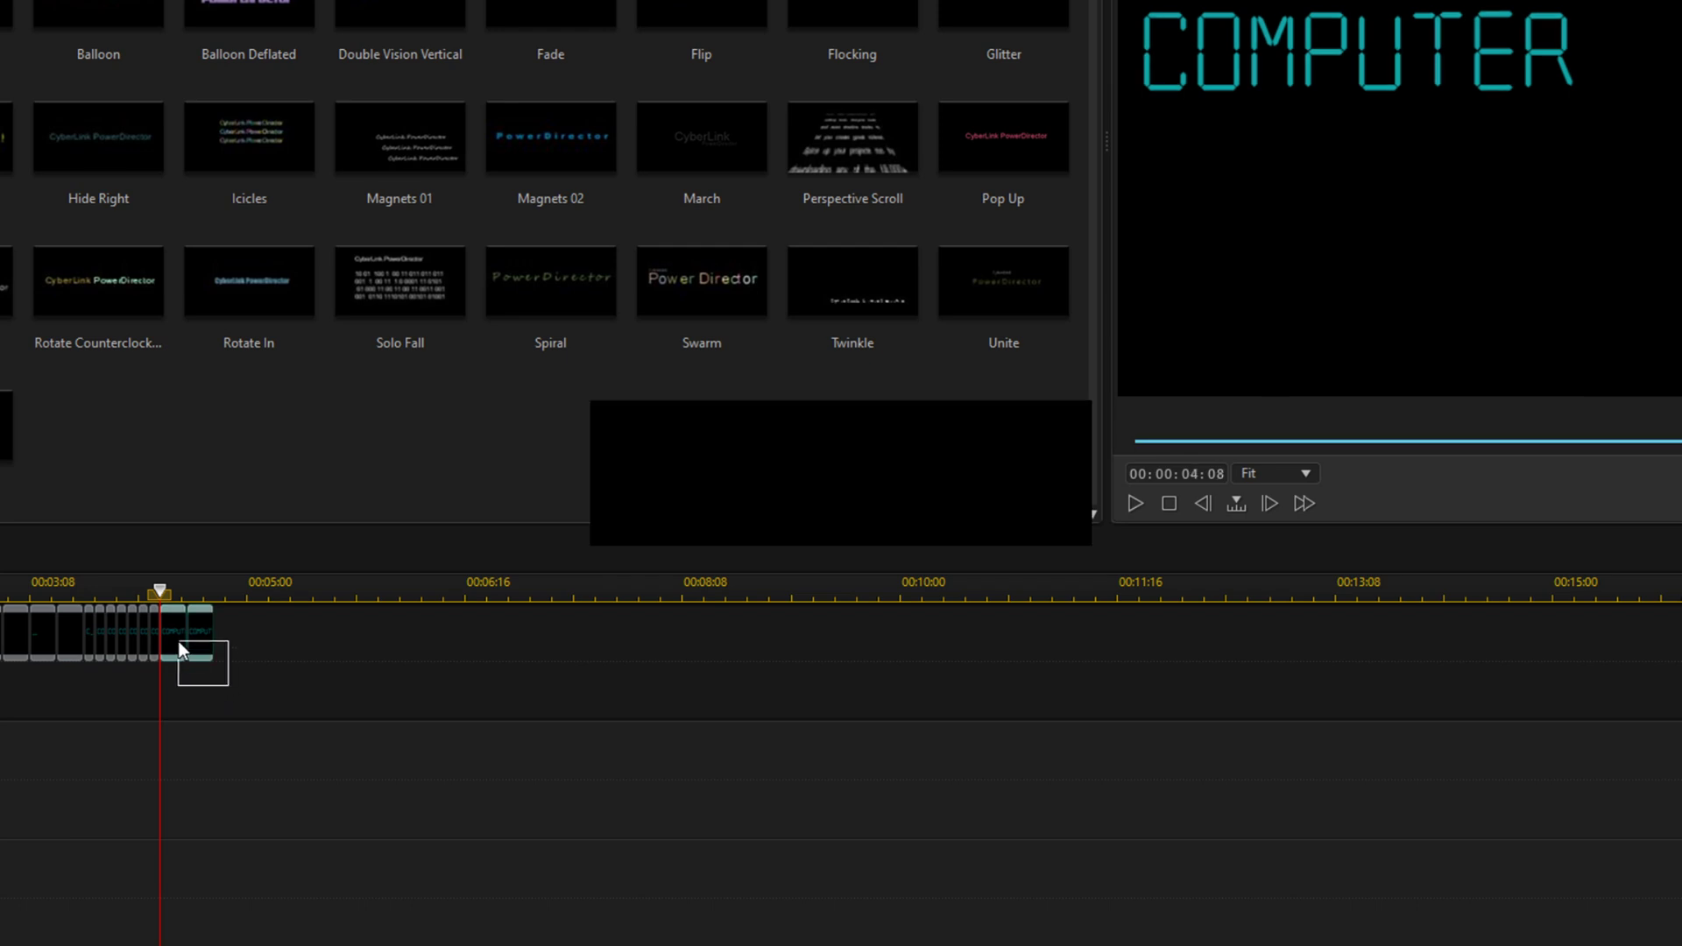
# - Copy the COMPUTER_ and COMPUTER clip pair and paste it at the track's end
pyautogui.hotkey('ctrl', 'c')
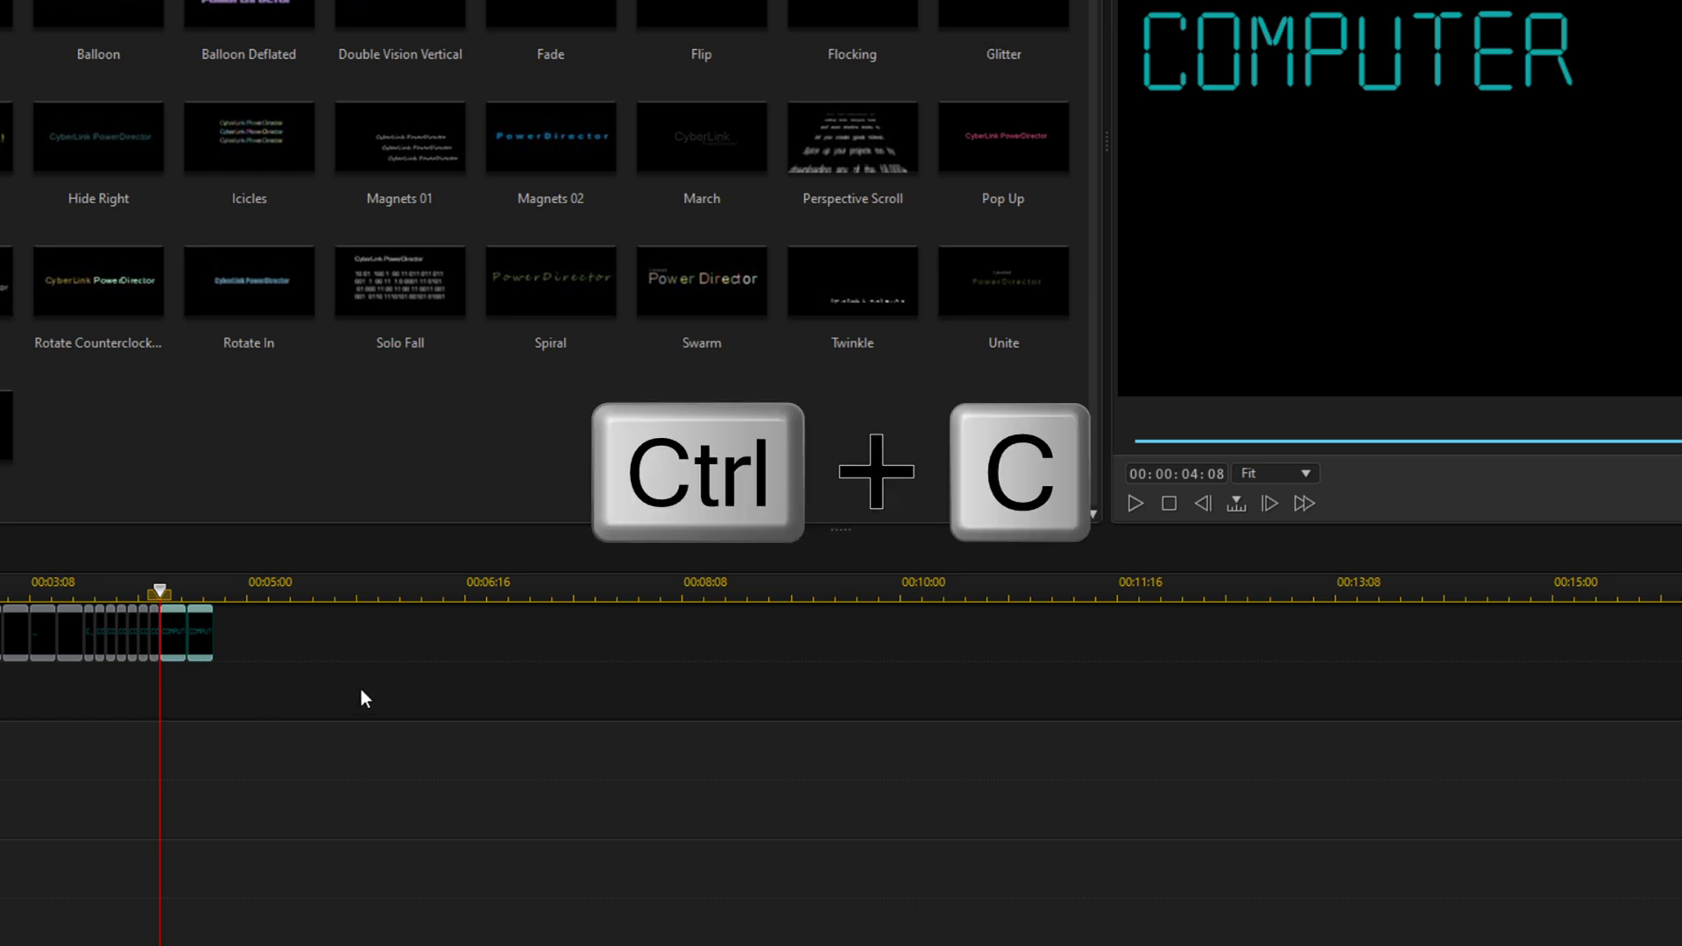
pyautogui.press('End')
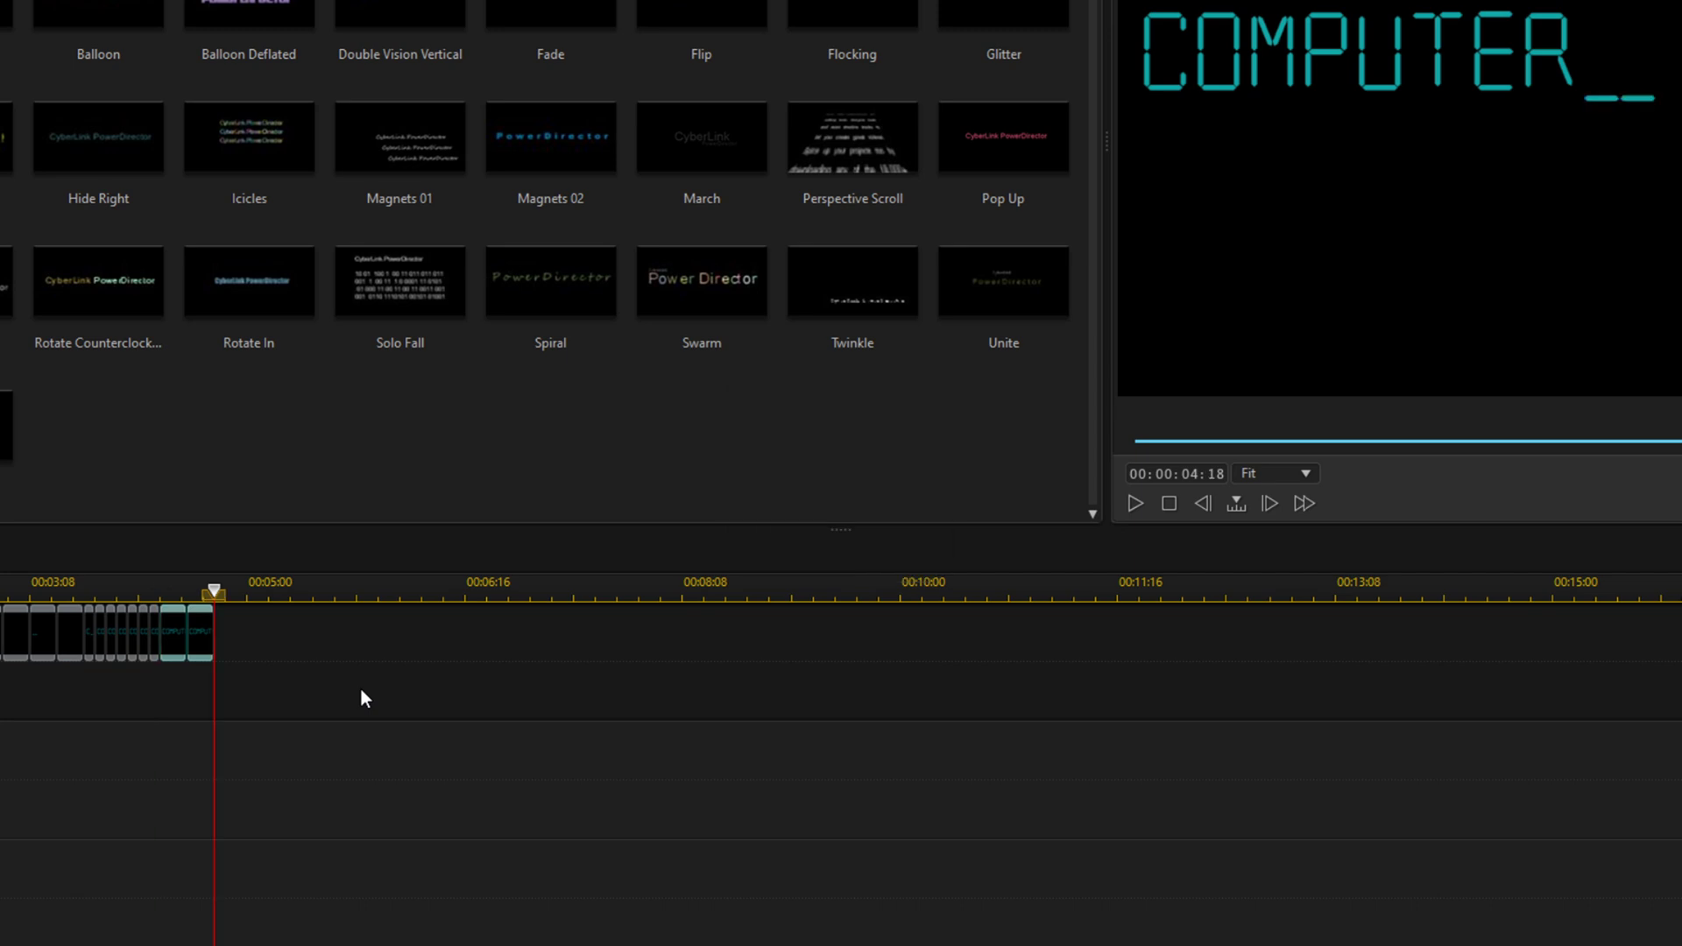
pyautogui.hotkey('ctrl', 'v')
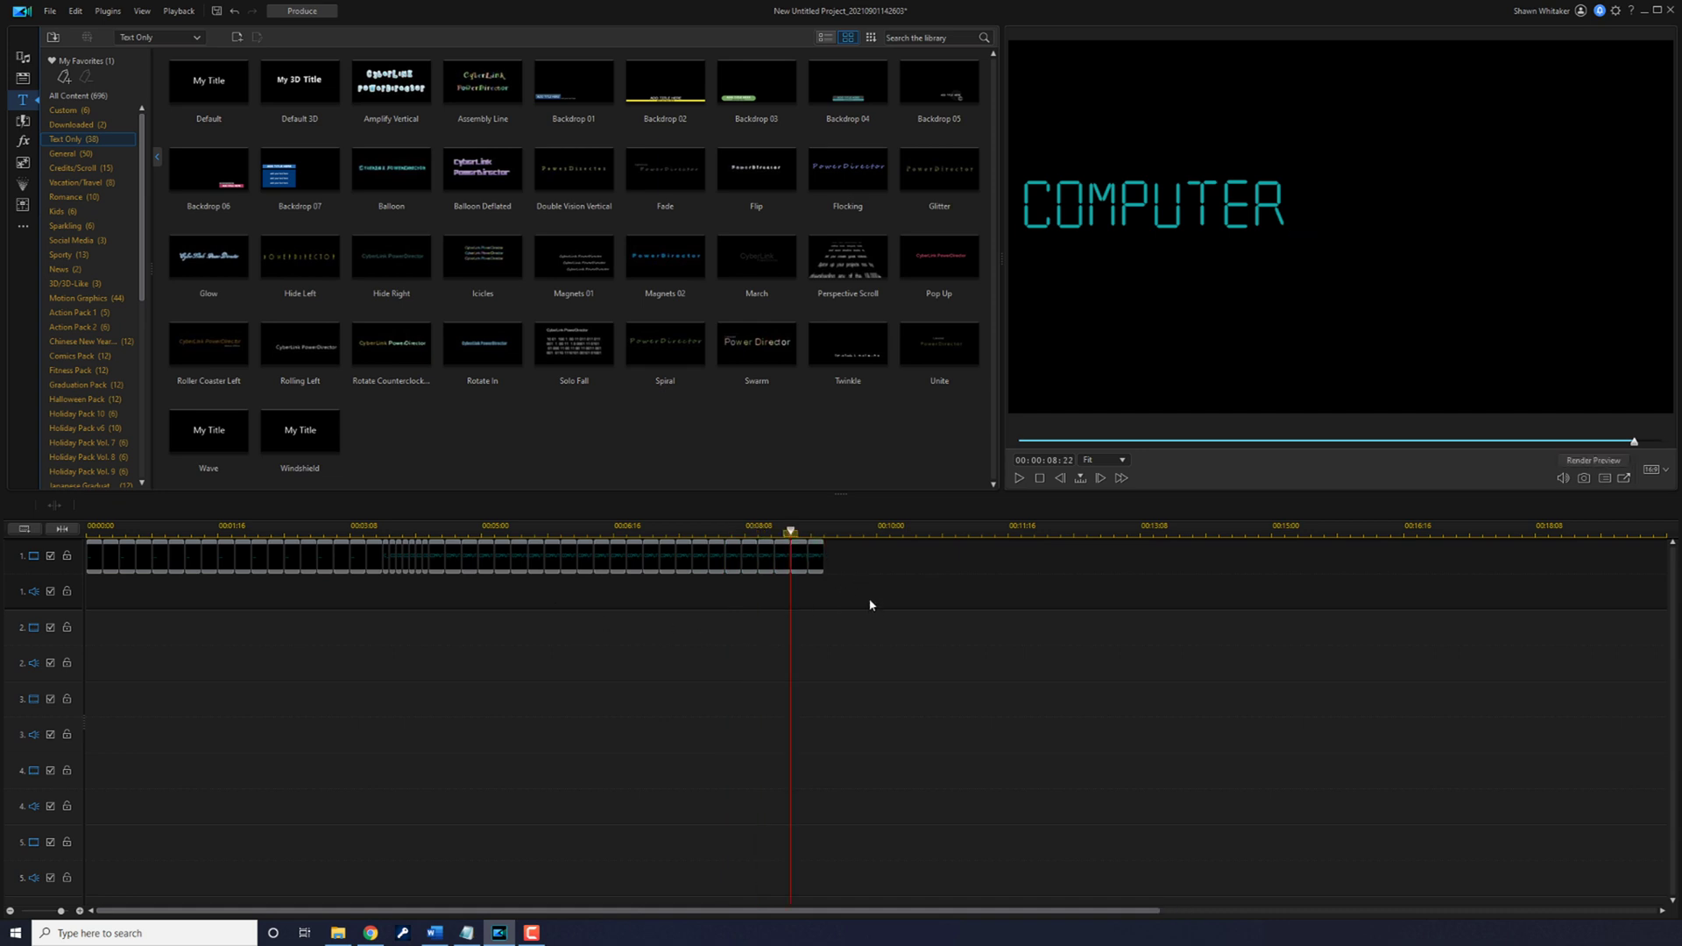
pyautogui.press('Home')
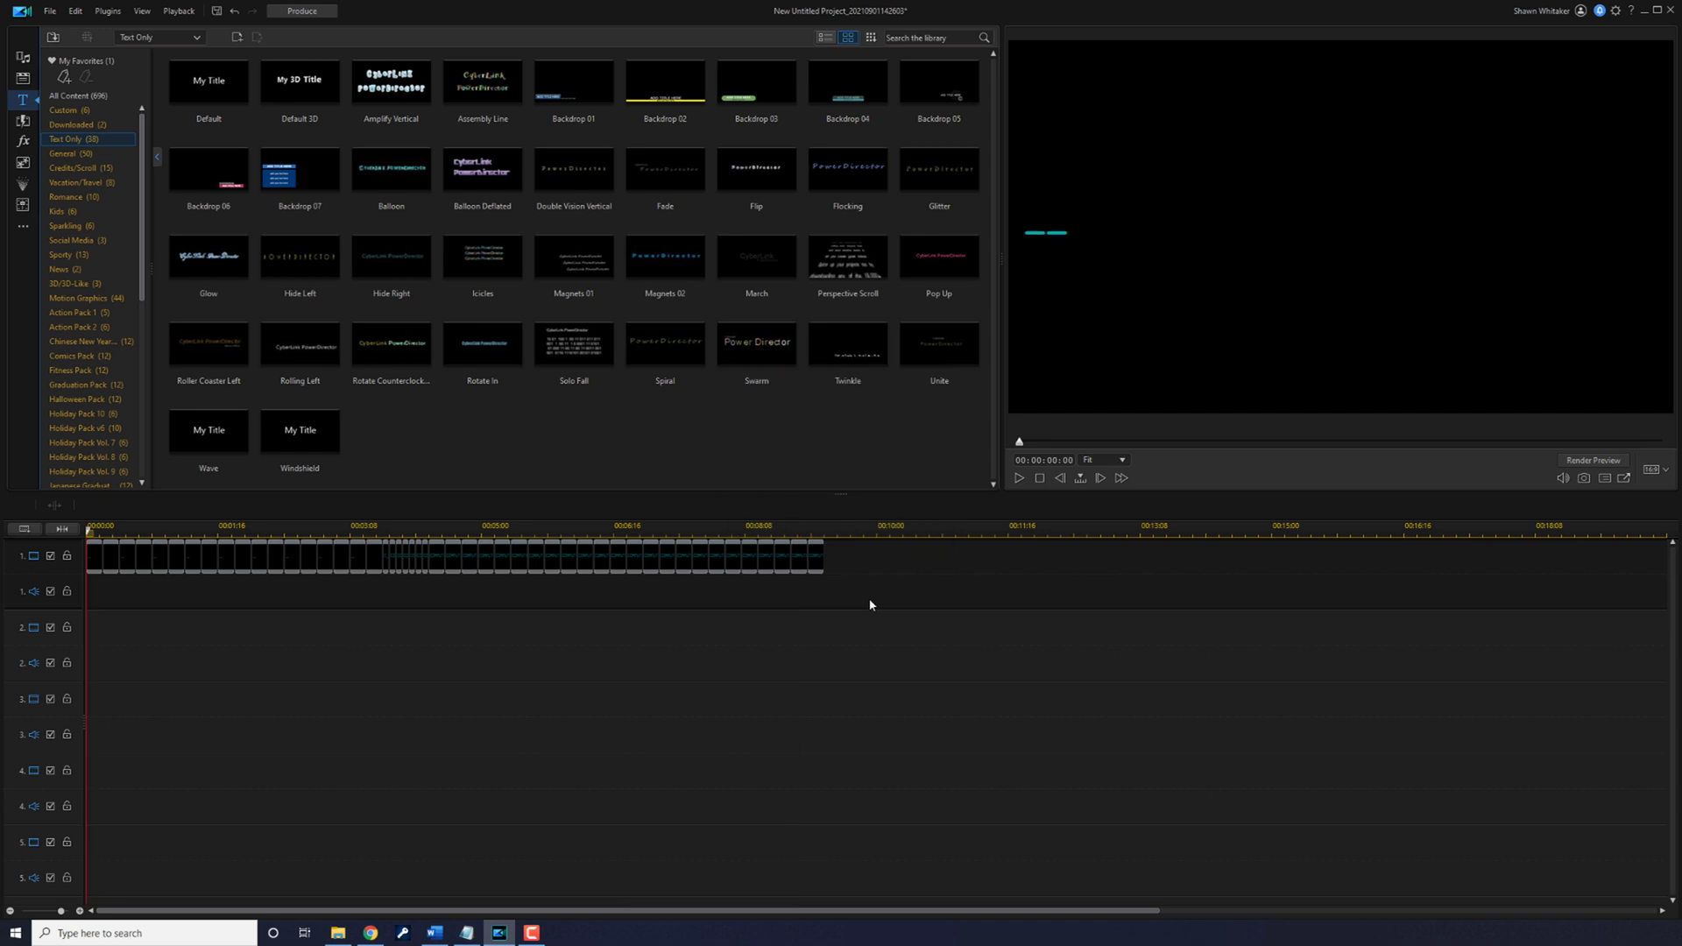
pyautogui.press('space')
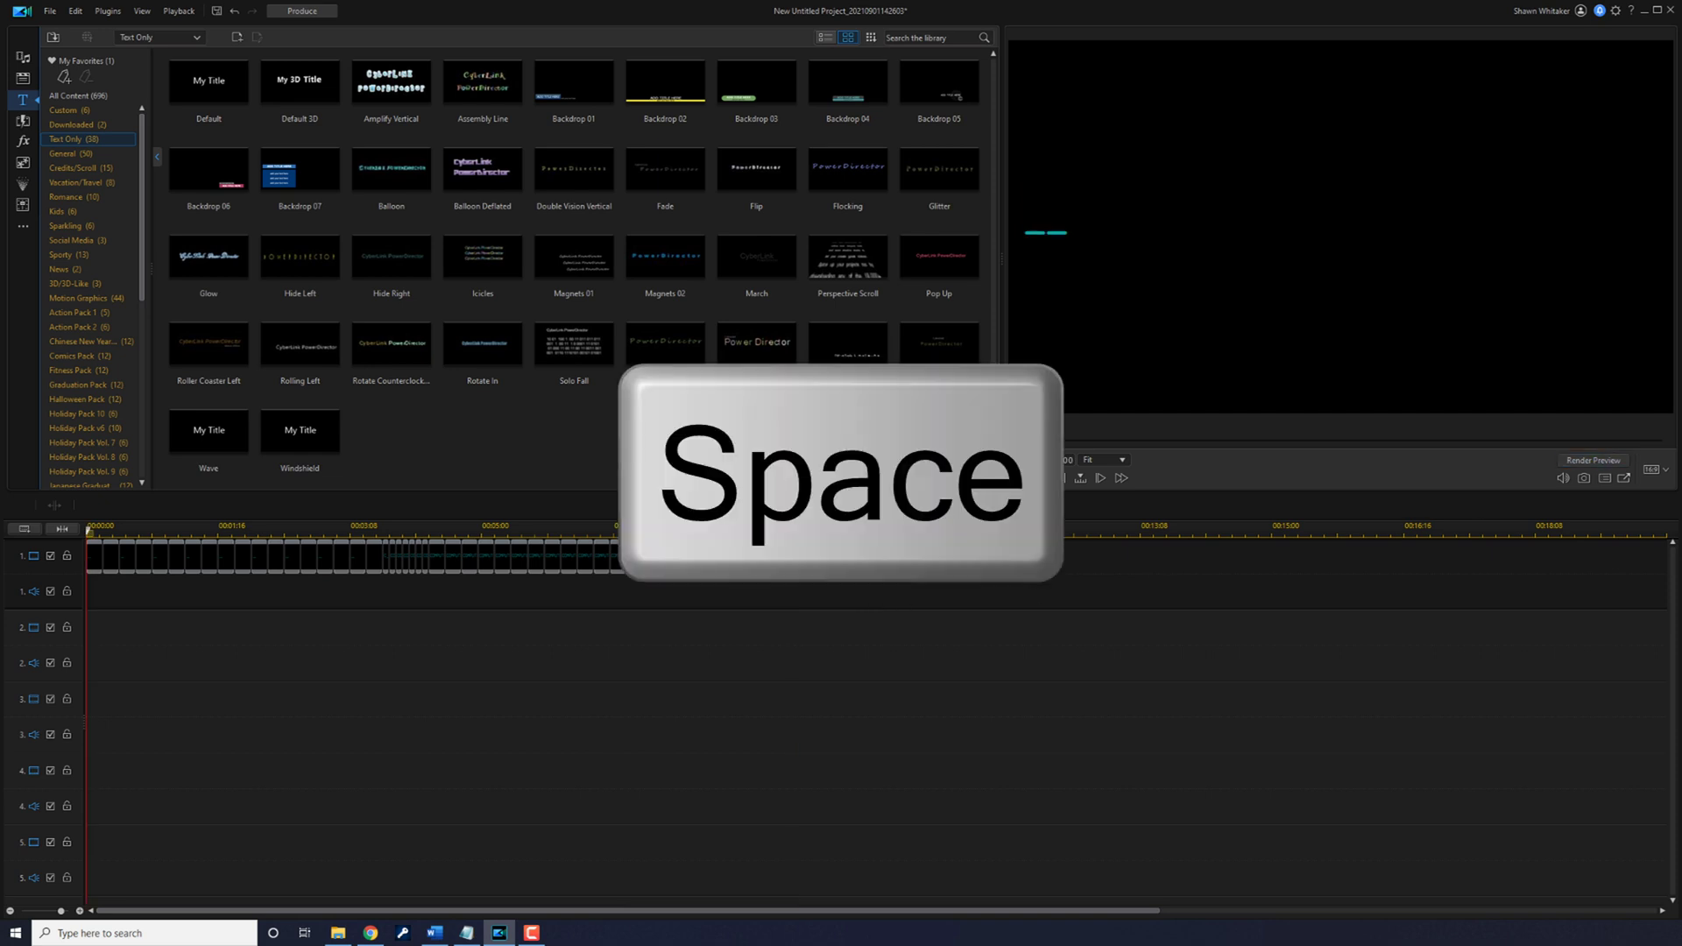